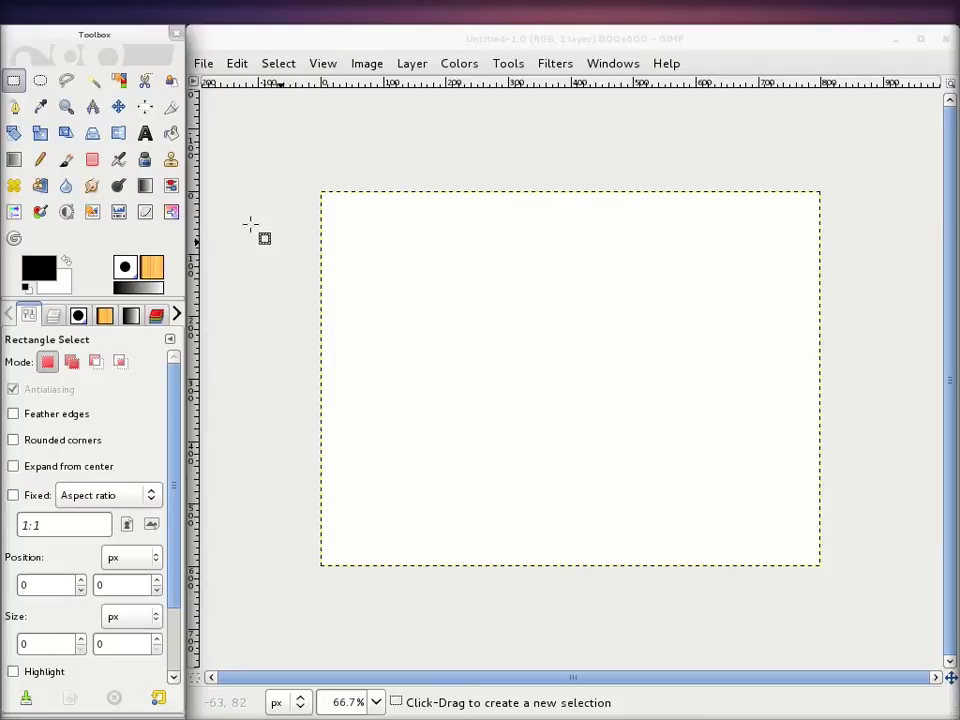
- Add a black left-justified 'GIMP' text layer near the upper left of the canvas
left_click(146, 137)
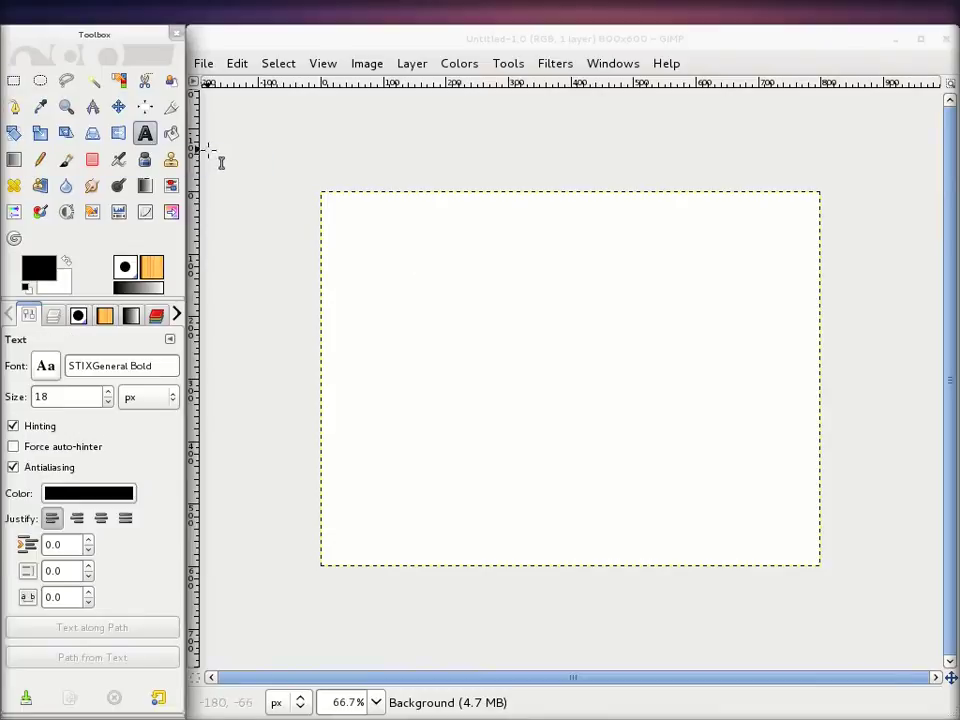
left_click(384, 293)
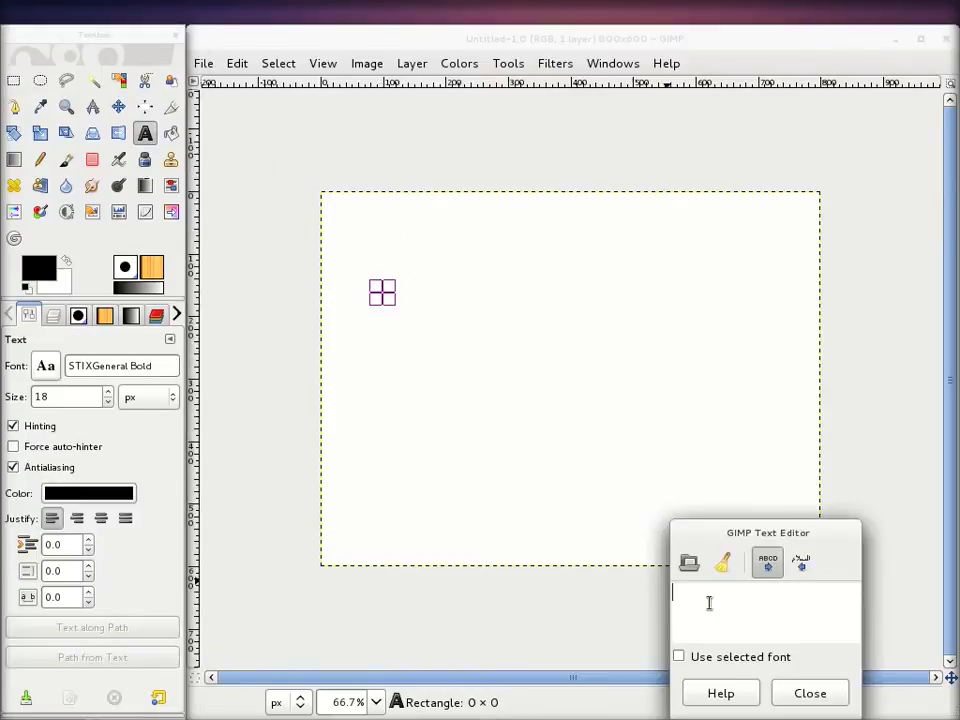
type("GIMP")
left_click(810, 693)
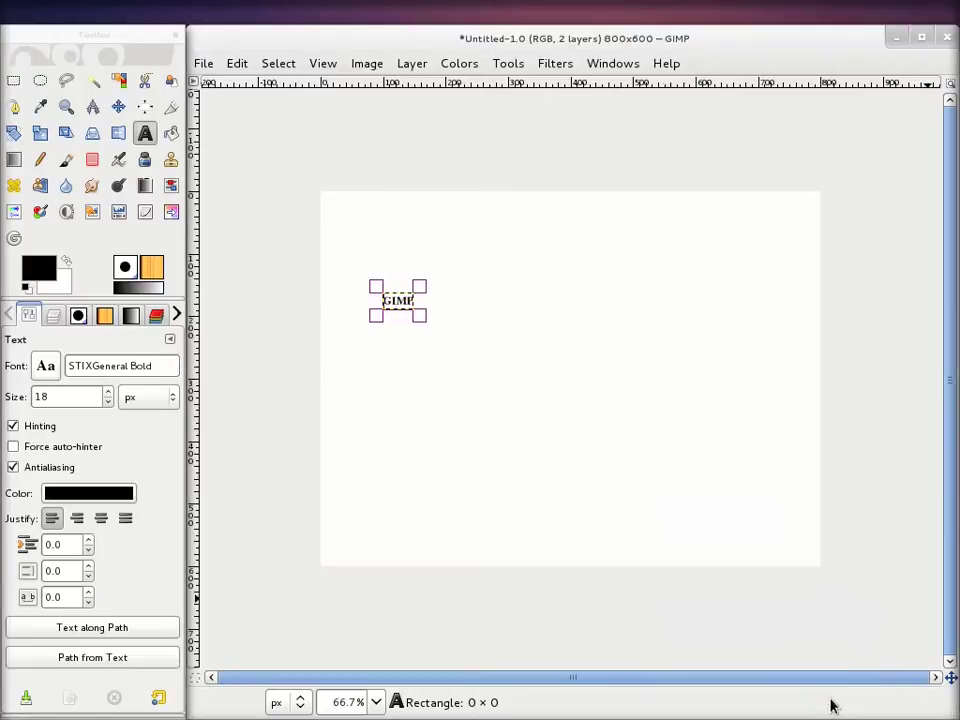
left_click(61, 526)
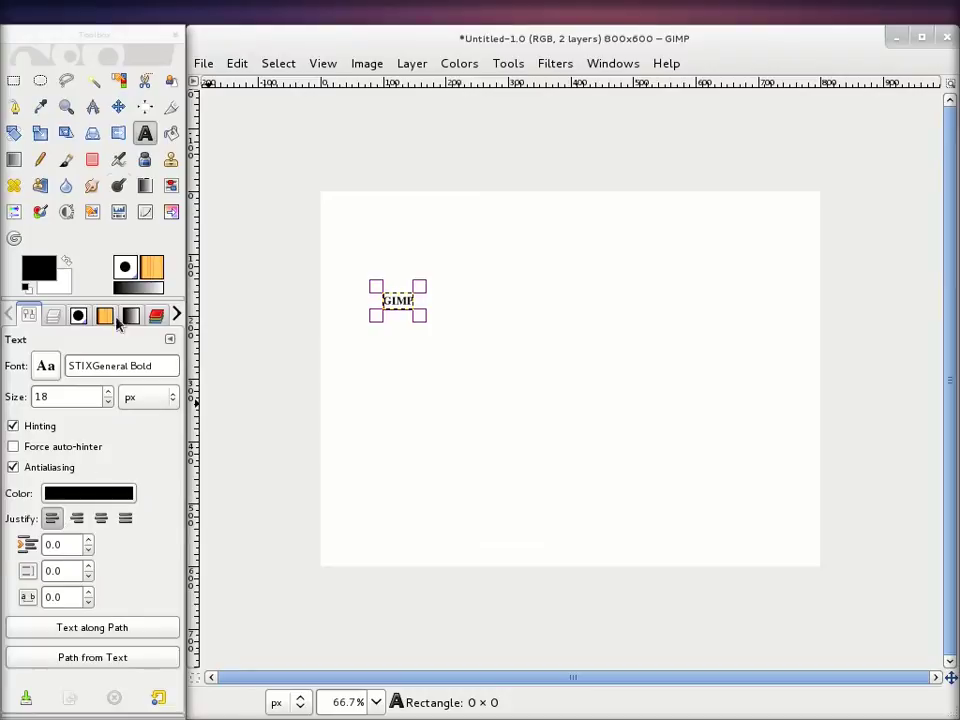
left_click(144, 136)
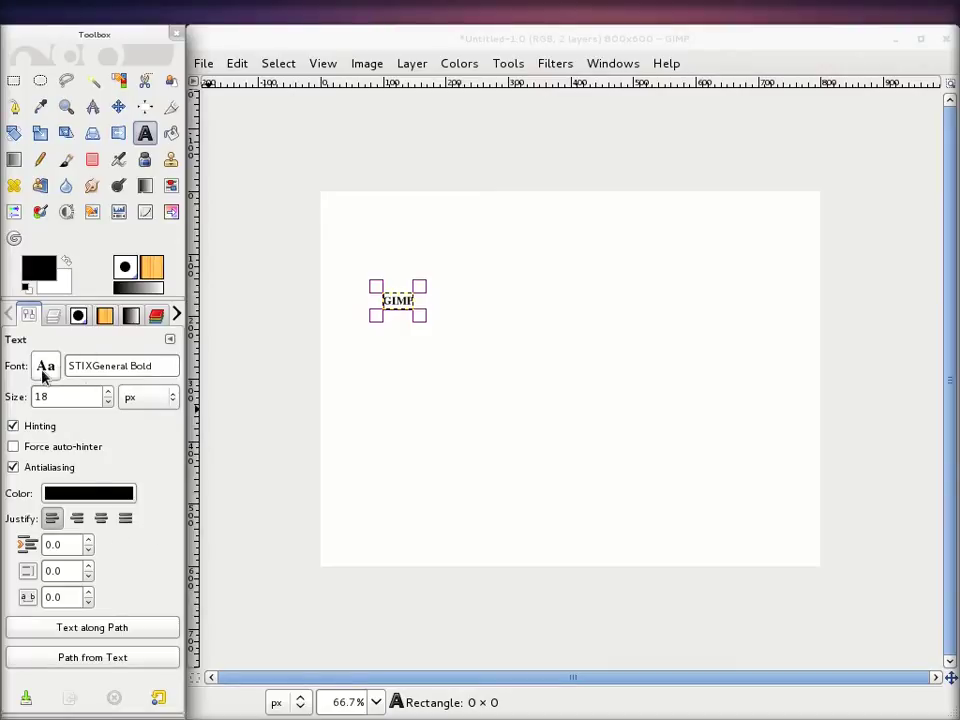
- Enlarge the GIMP text to 170 px and move it right and up
left_click(108, 393)
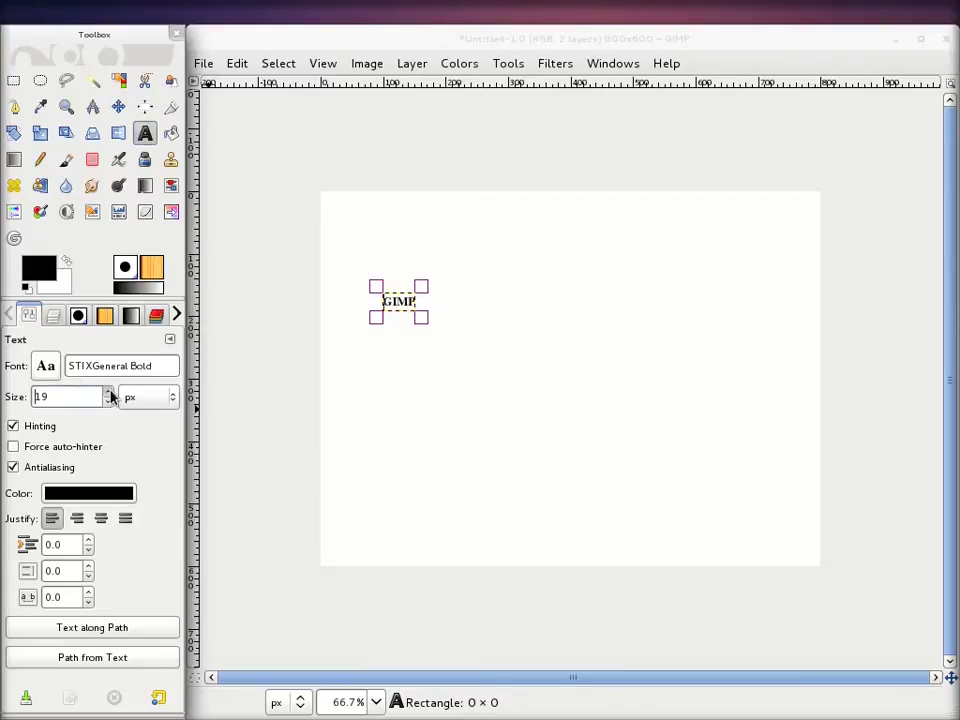
left_click_drag(110, 395, 110, 395)
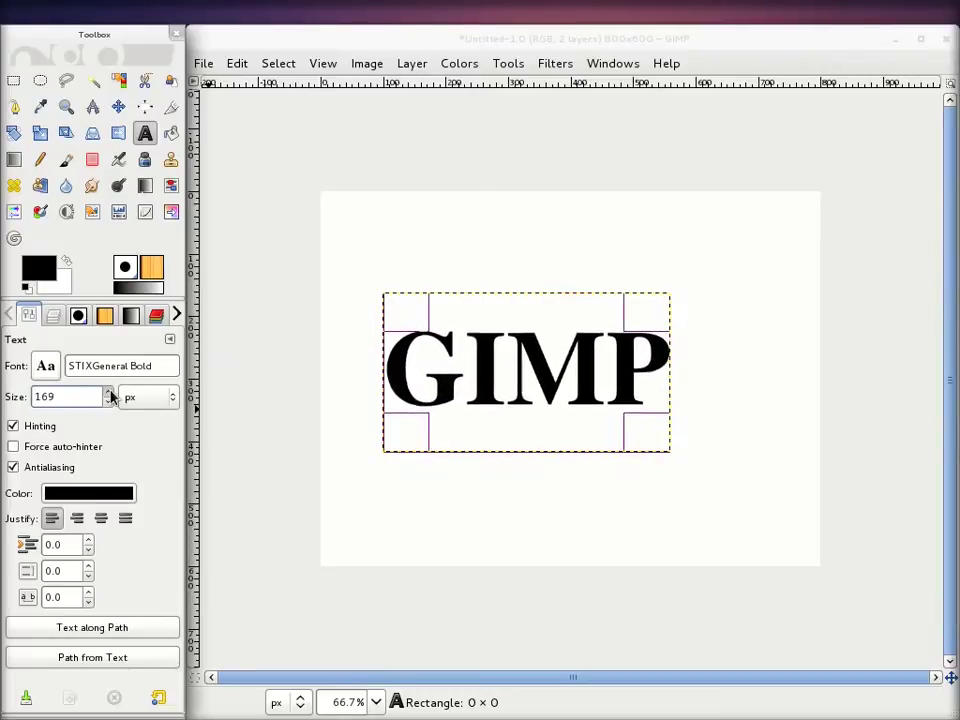
left_click(118, 106)
mouse_move(443, 392)
left_mouse_down()
mouse_move(483, 371)
mouse_move(486, 324)
left_mouse_up()
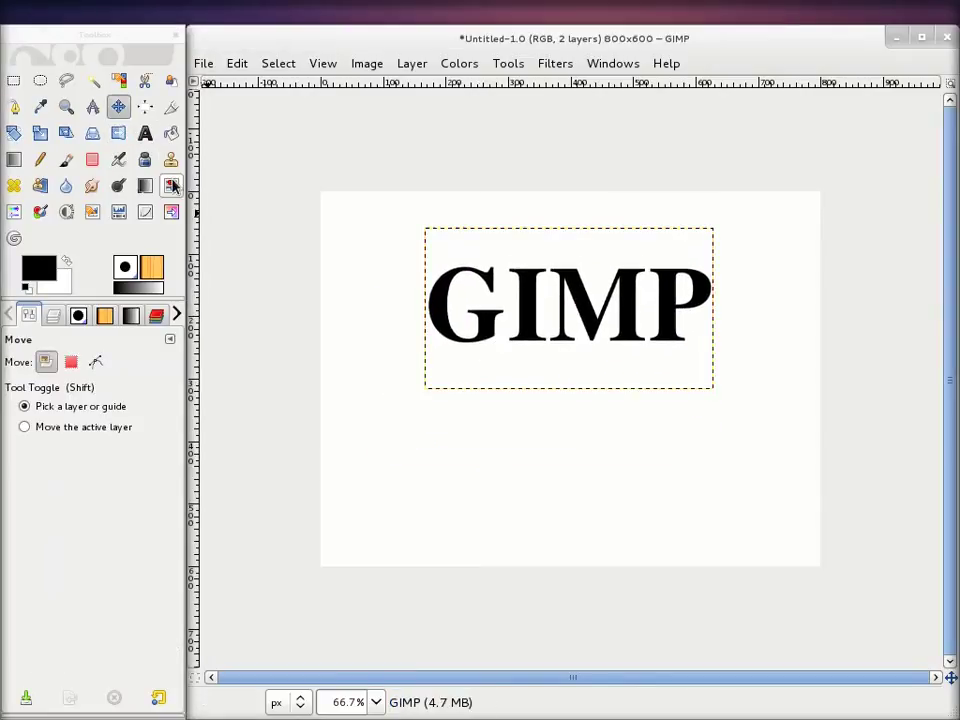
- Centre the GIMP text layer horizontally on the canvas
left_click(146, 107)
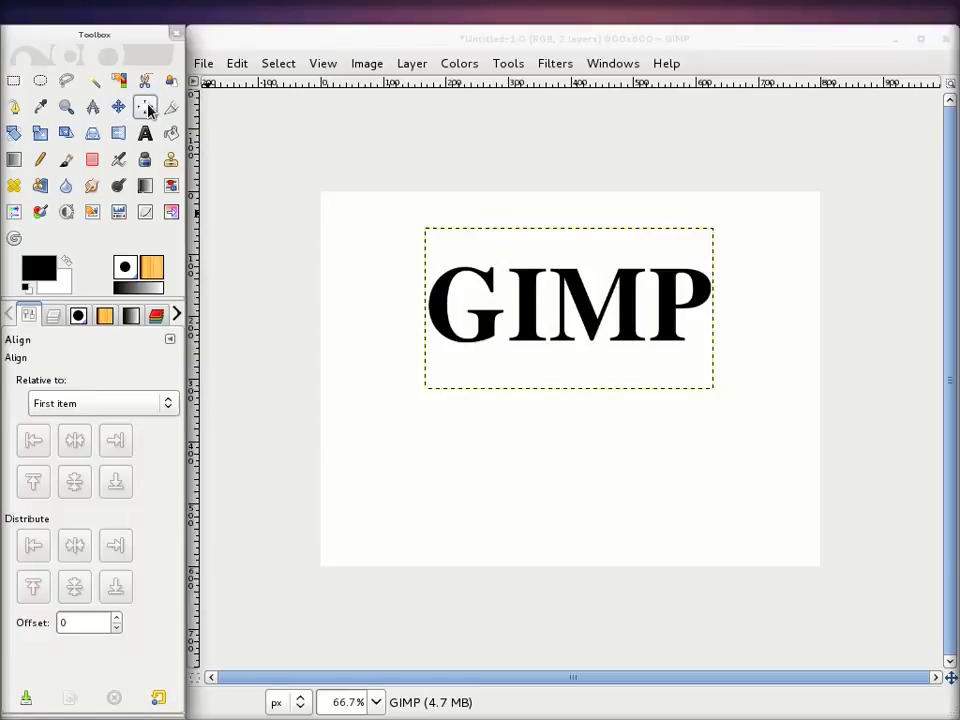
left_click(440, 283)
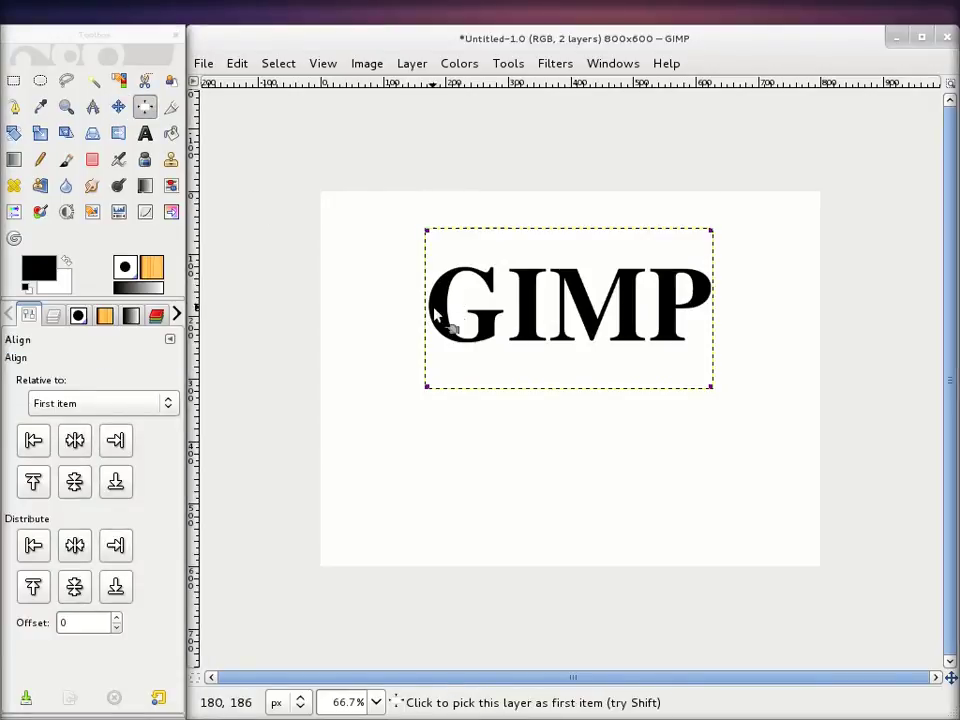
left_click(77, 445)
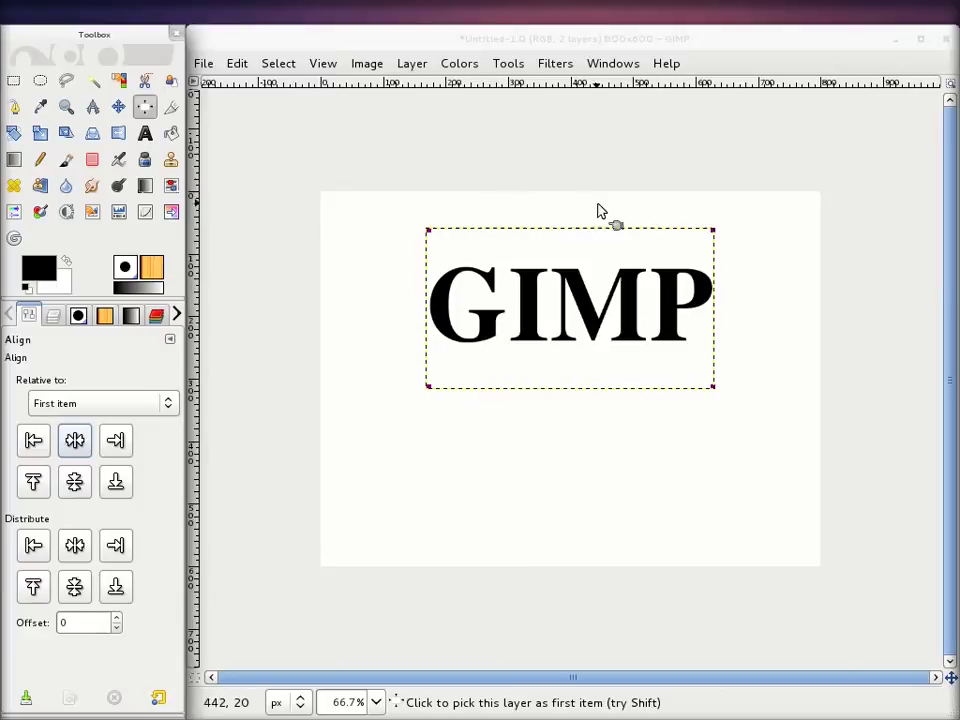
left_click(145, 133)
left_click(45, 366)
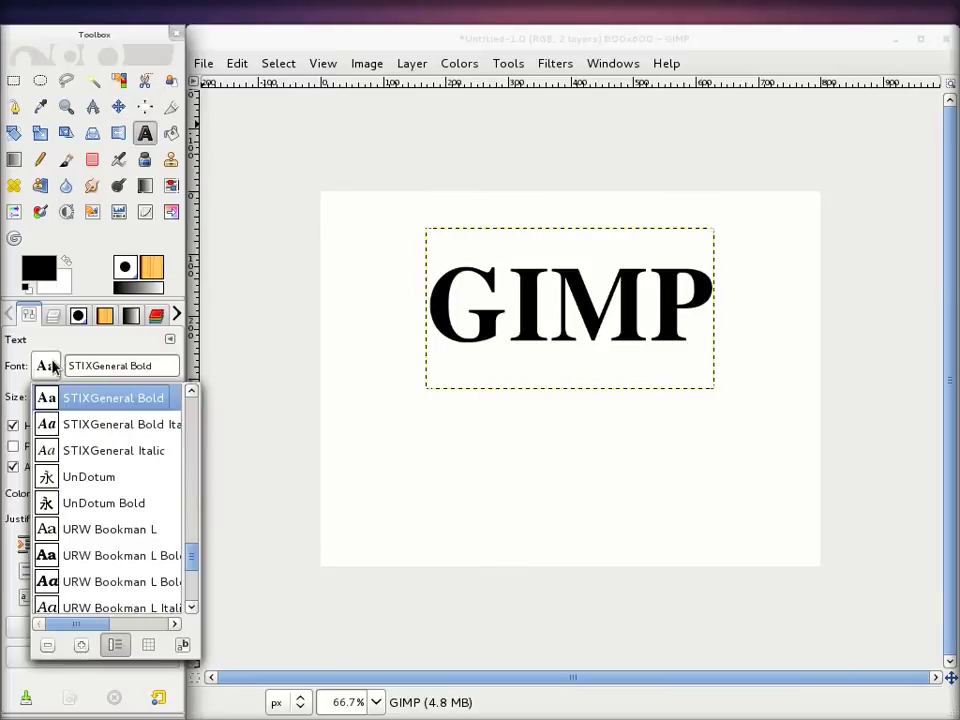
- Browse the font list, then reselect the GIMP text layer for editing
left_click(52, 367)
left_click(52, 367)
left_click_drag(192, 565, 195, 483)
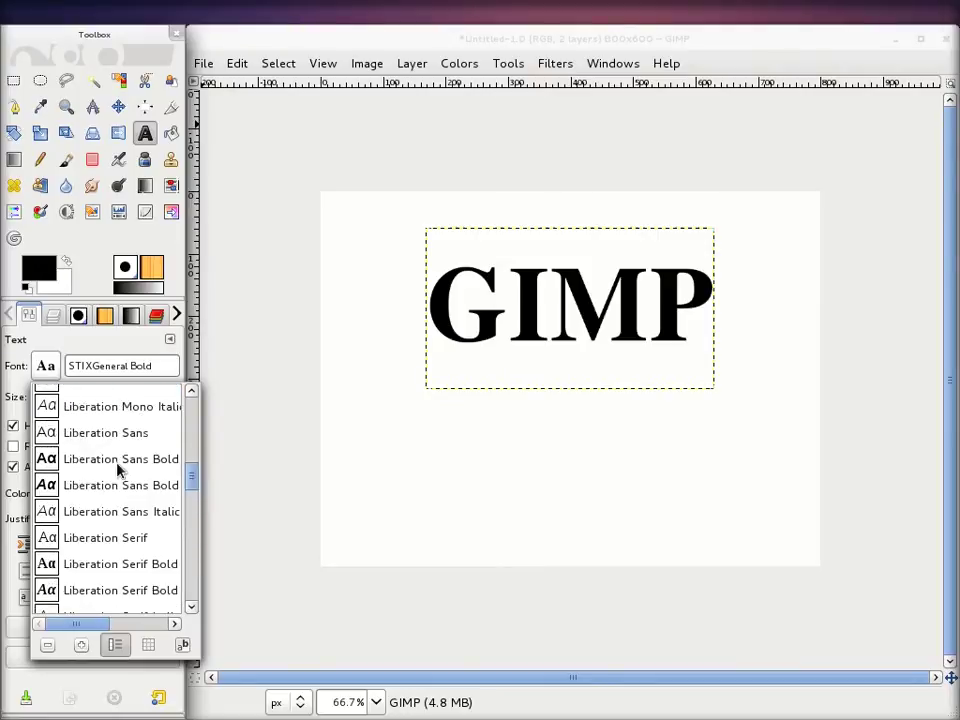
left_click(525, 311)
left_click(525, 311)
left_click(686, 302)
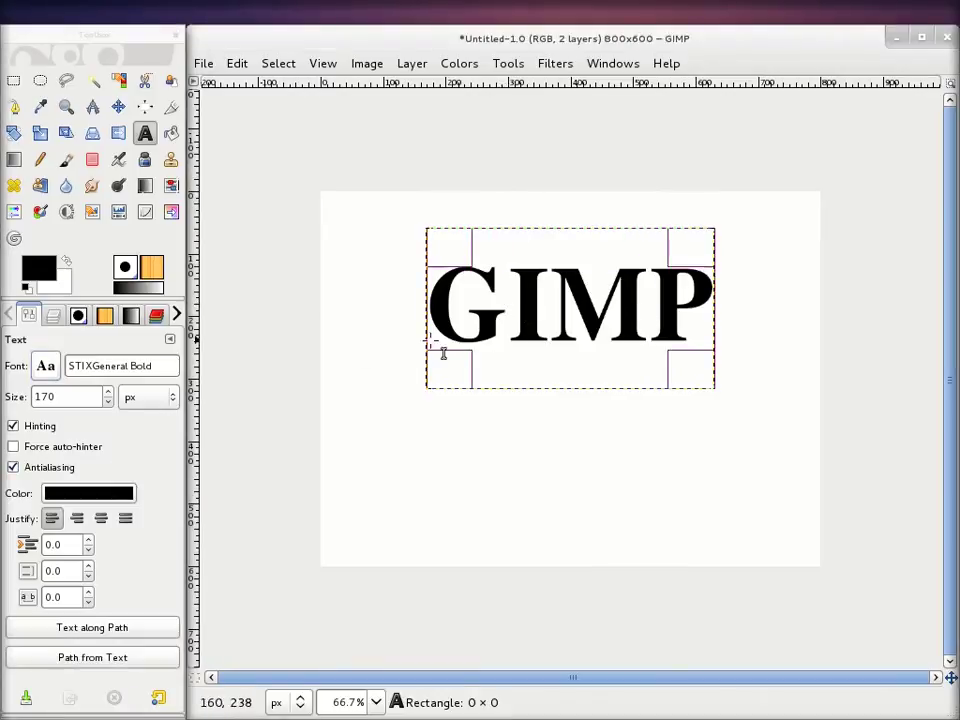
left_click(587, 288)
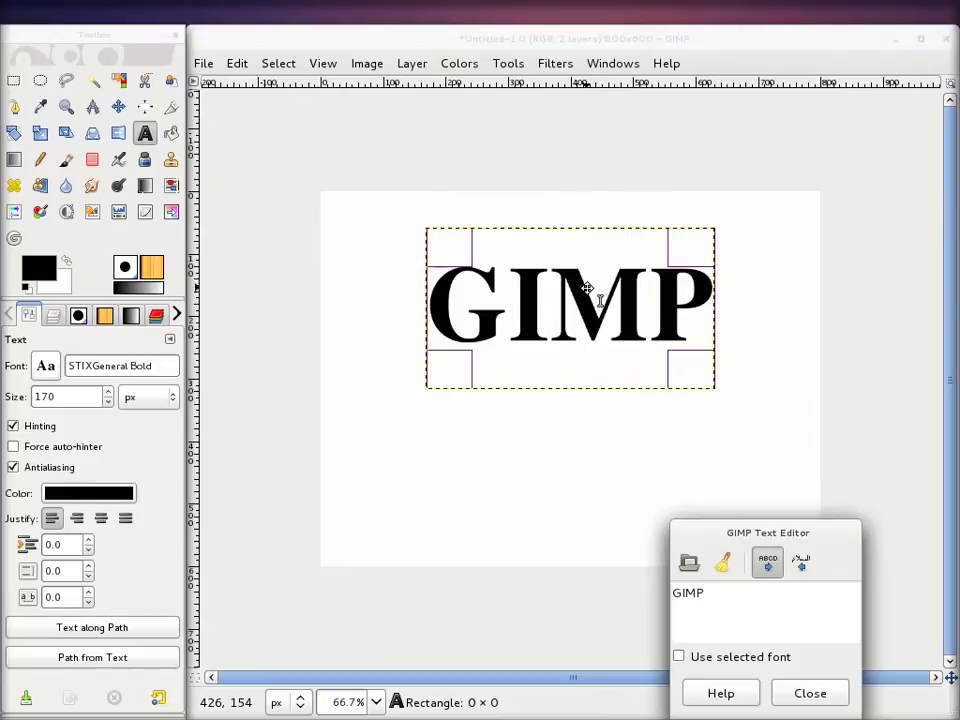
- Change the GIMP text font to Serif Bold, after briefly trying URW Bookman L Bold
left_click(47, 367)
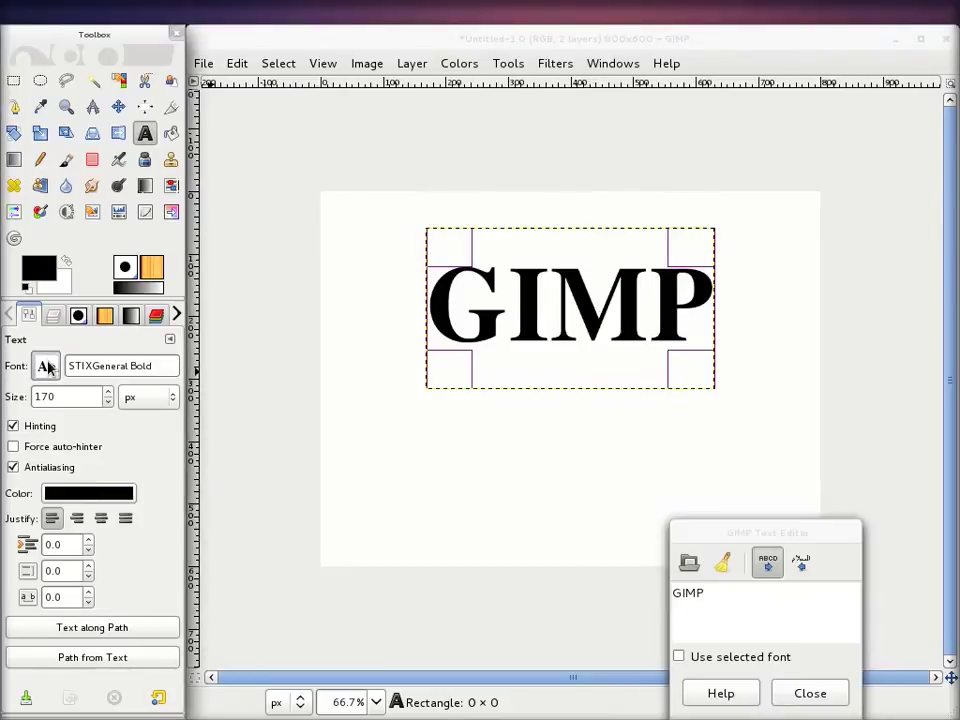
left_click(47, 366)
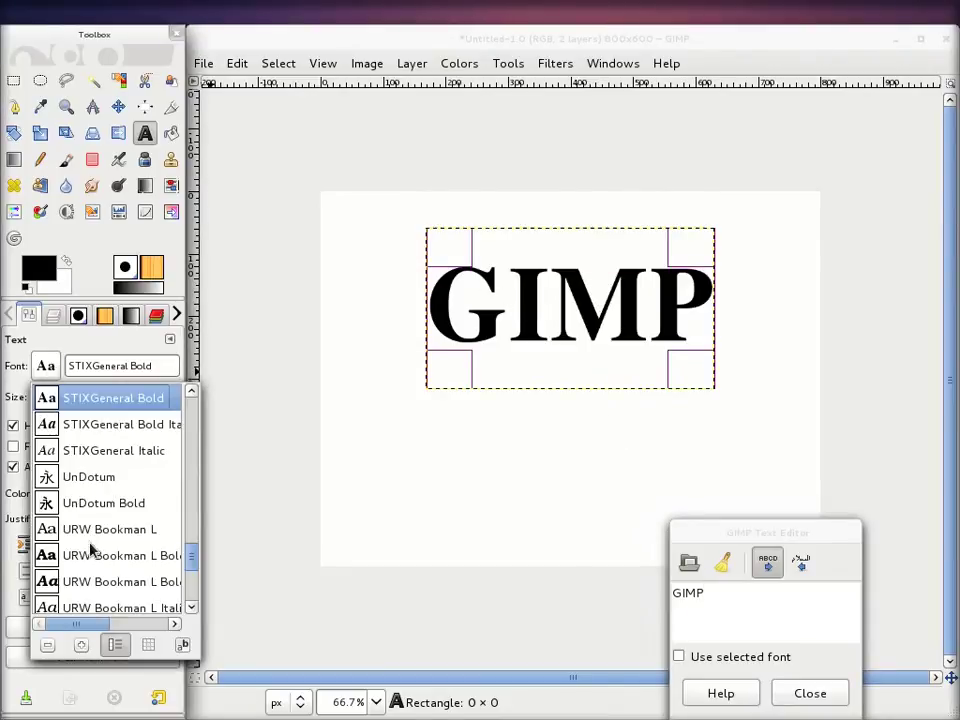
left_click(90, 548)
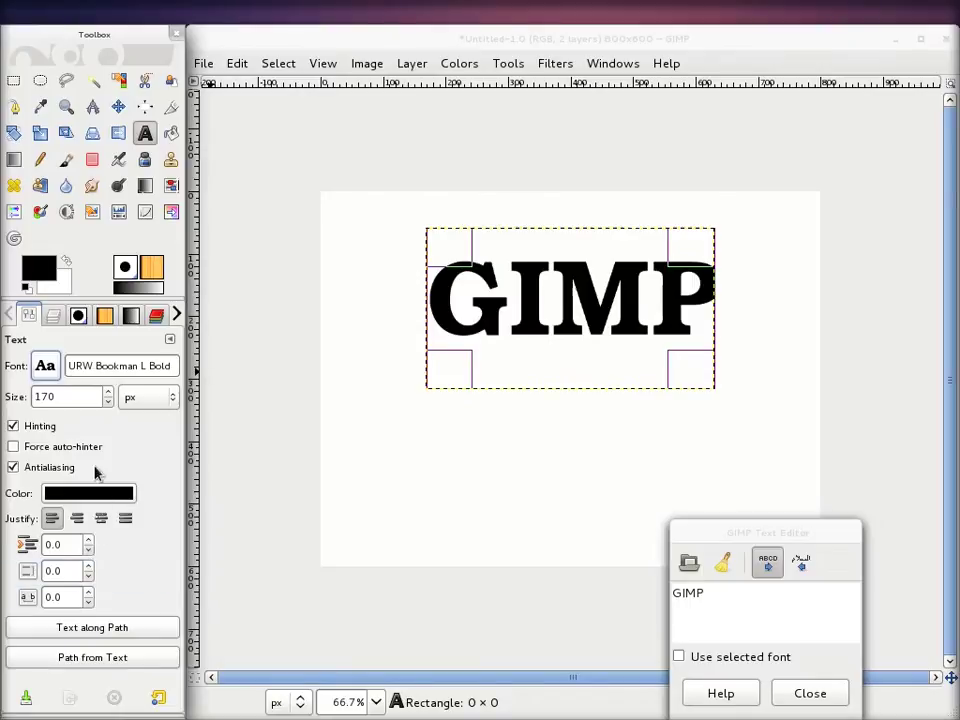
left_click(45, 366)
scroll(79, 504, "up", 5)
scroll(105, 503, "up", 2)
scroll(105, 503, "down", 1)
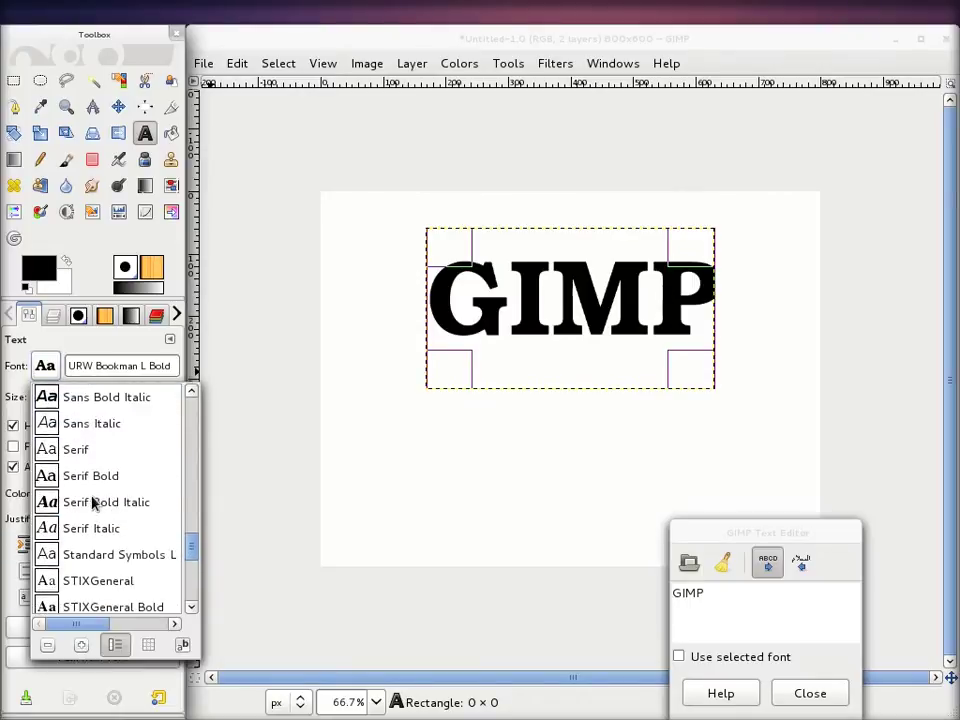
left_click(92, 482)
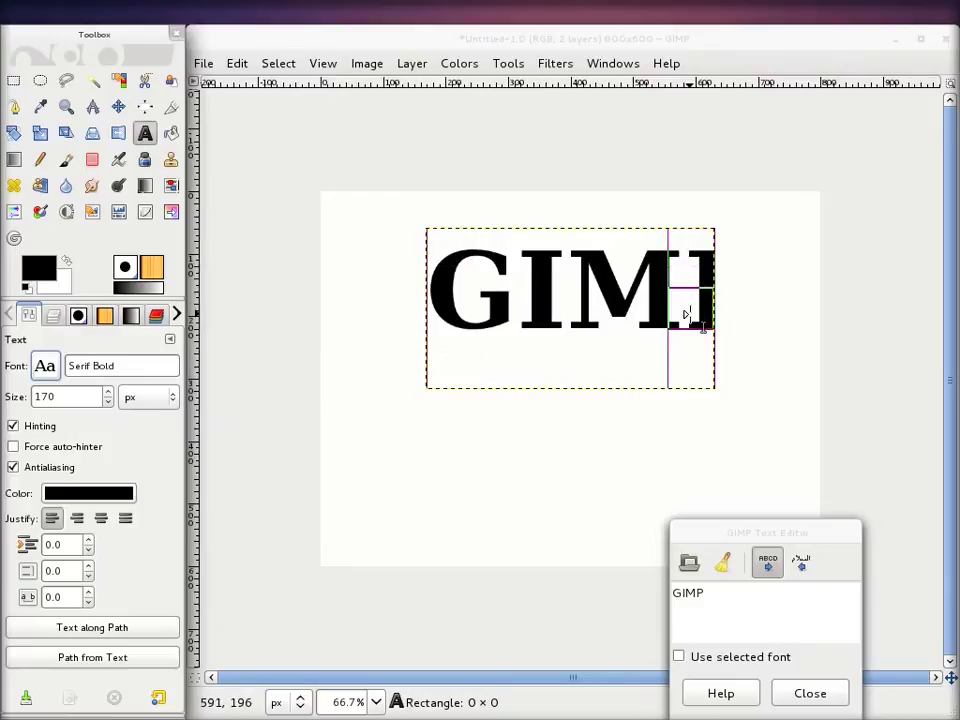
- Widen the text box so the whole word shows, and re-centre it horizontally
left_click(690, 315)
left_click_drag(690, 315, 744, 314)
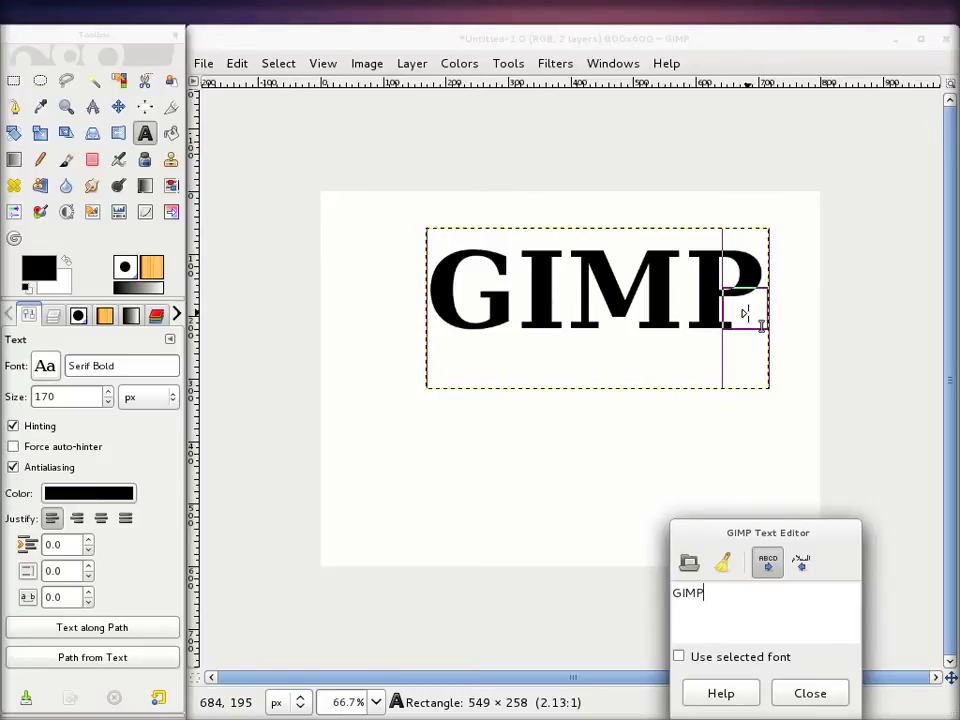
left_click(144, 107)
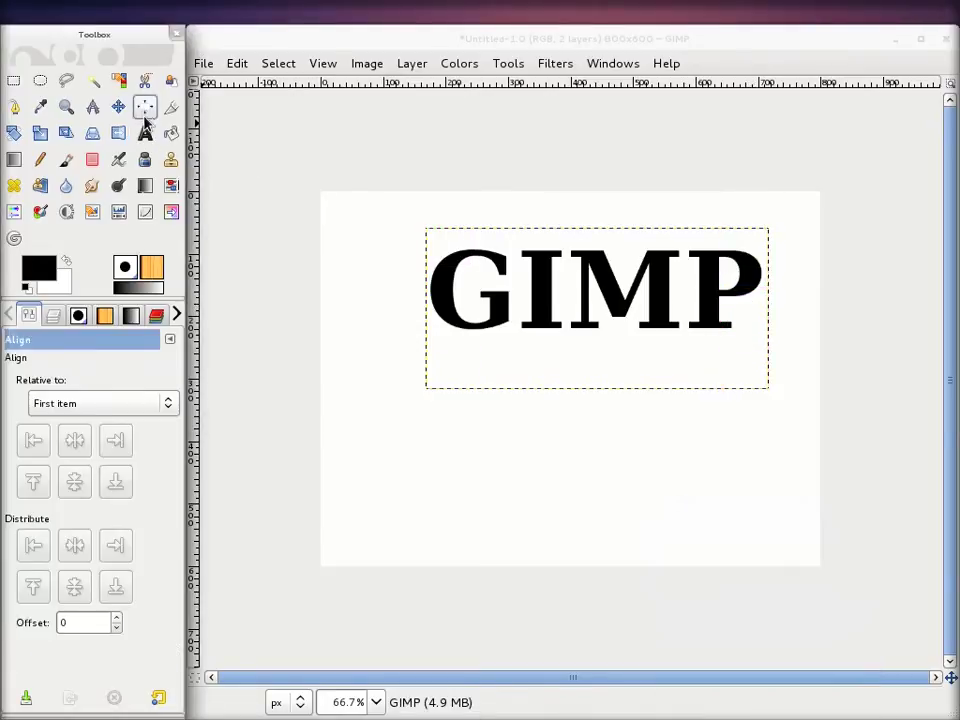
left_click(510, 321)
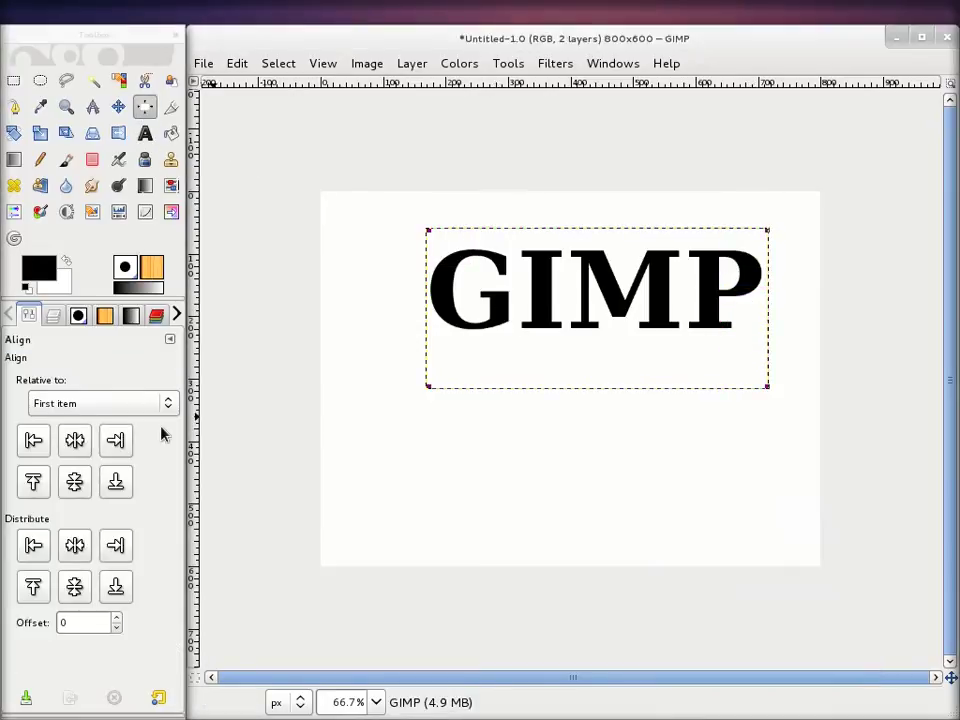
left_click(76, 441)
left_click(120, 108)
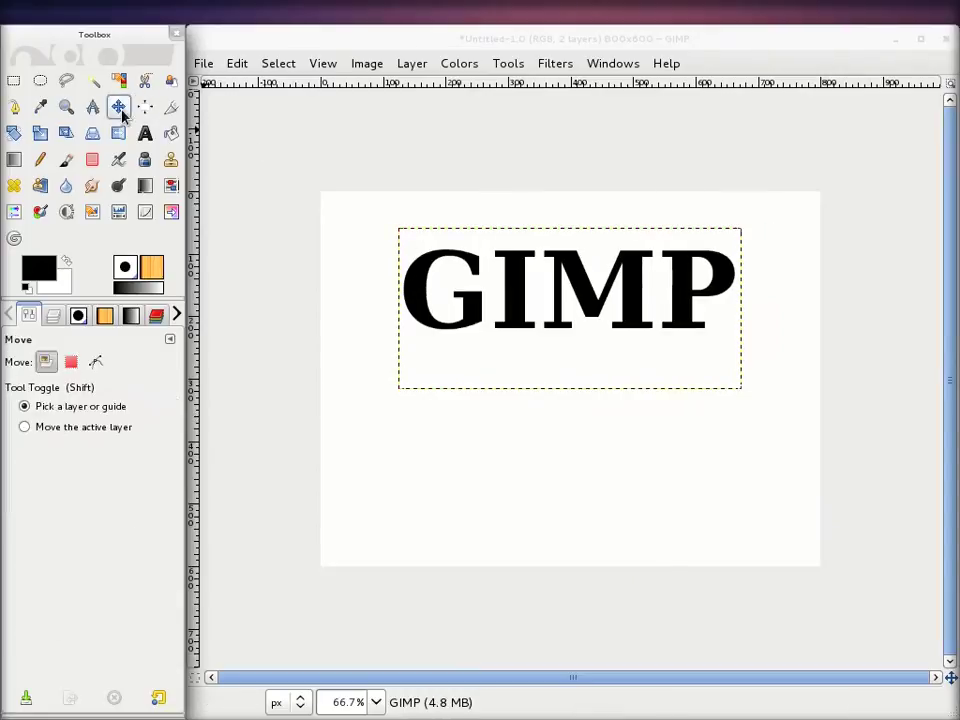
left_click(145, 133)
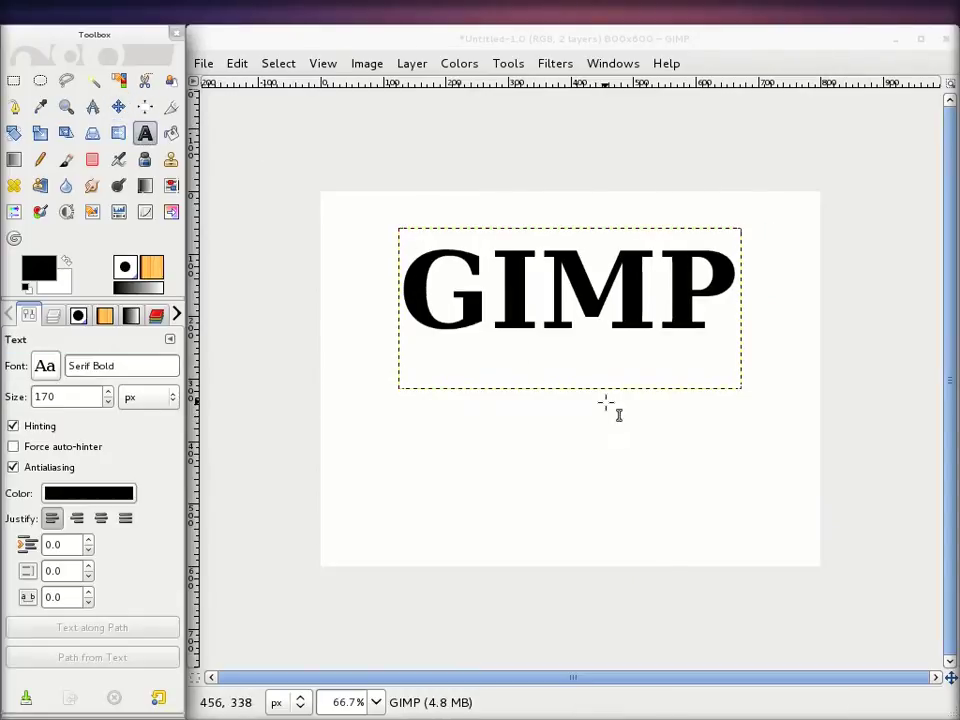
left_click(467, 328)
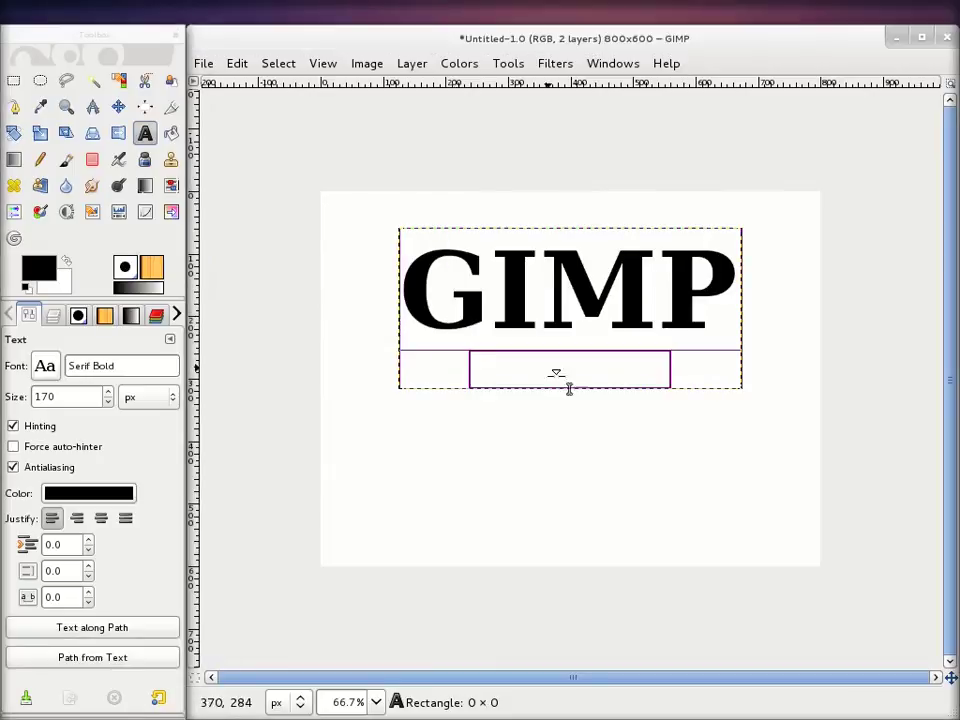
left_click_drag(574, 385, 572, 349)
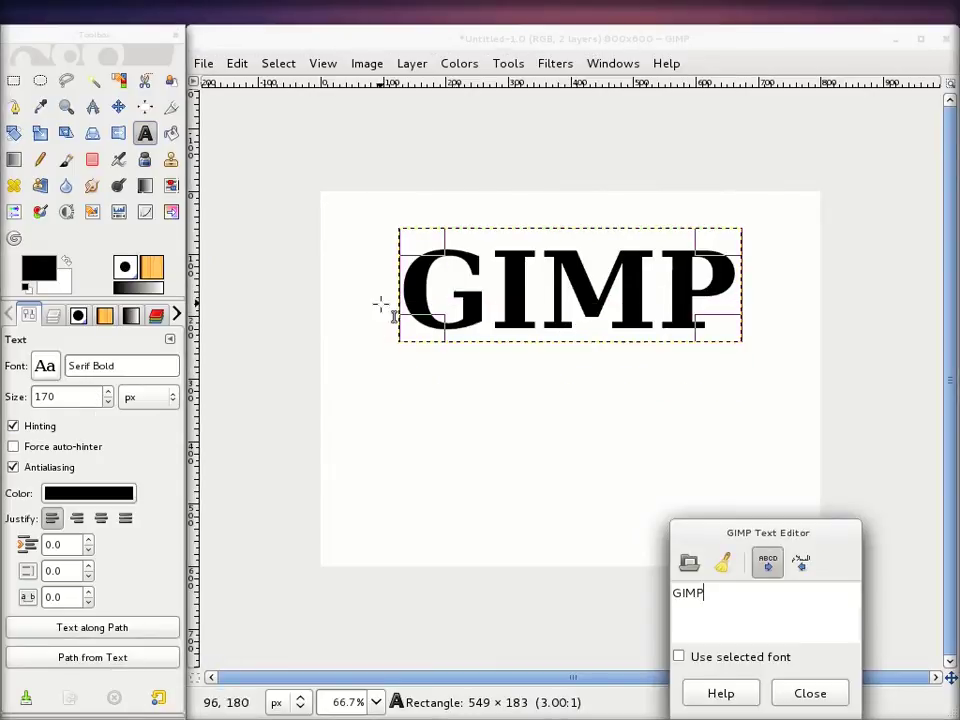
scroll(476, 300, "up", 2)
scroll(352, 258, "up", 1)
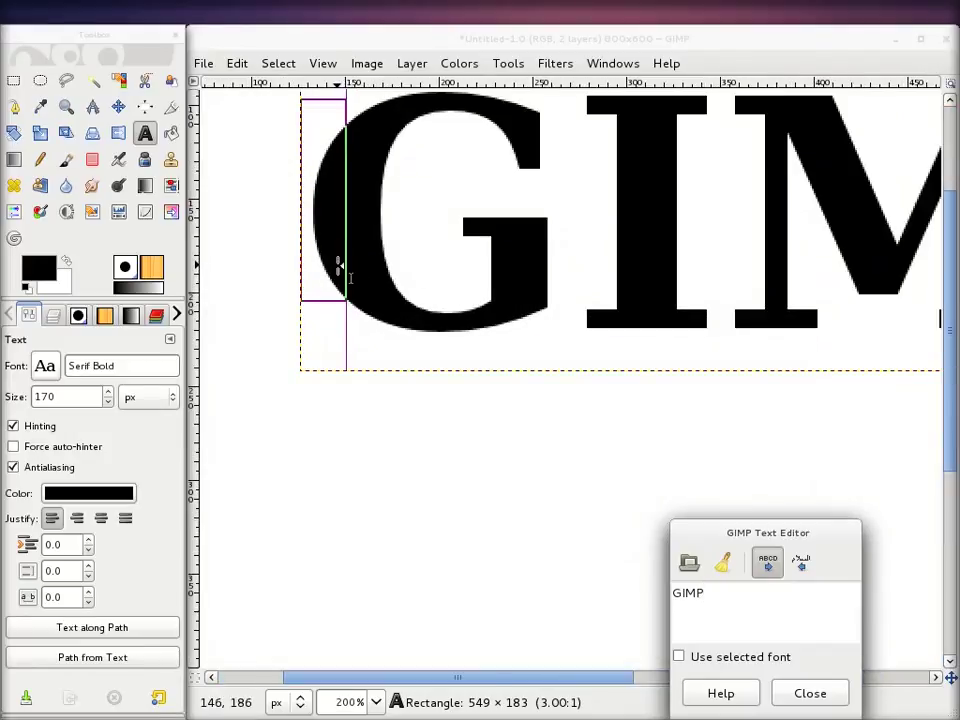
scroll(336, 285, "up", 3)
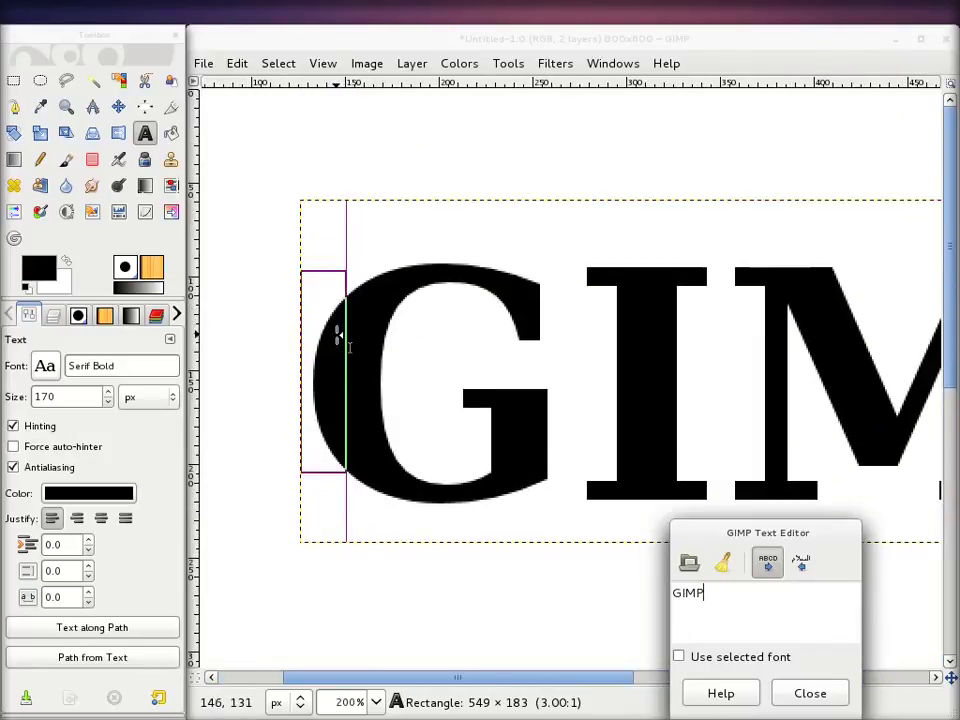
left_click(13, 432)
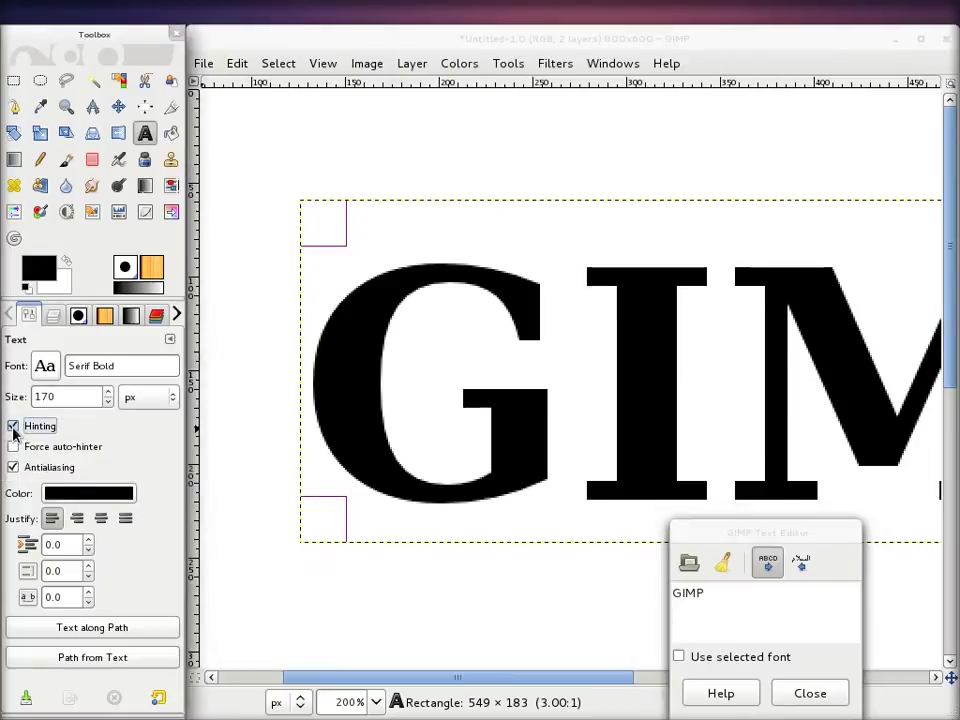
left_click(13, 427)
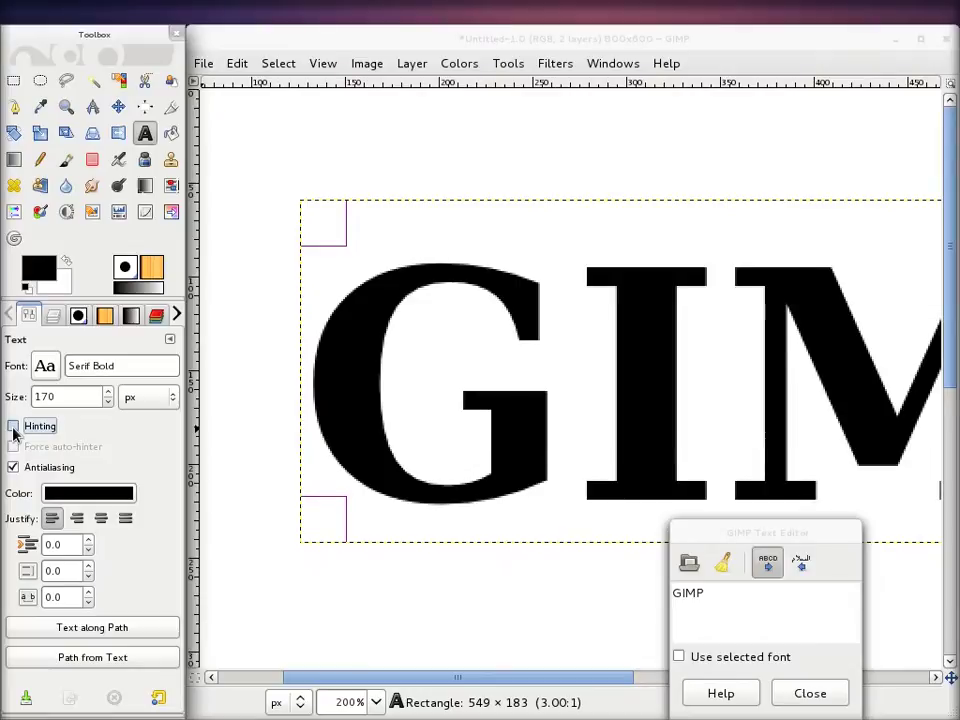
left_click(13, 428)
left_click(13, 427)
left_click(13, 426)
scroll(360, 360, "up", 2)
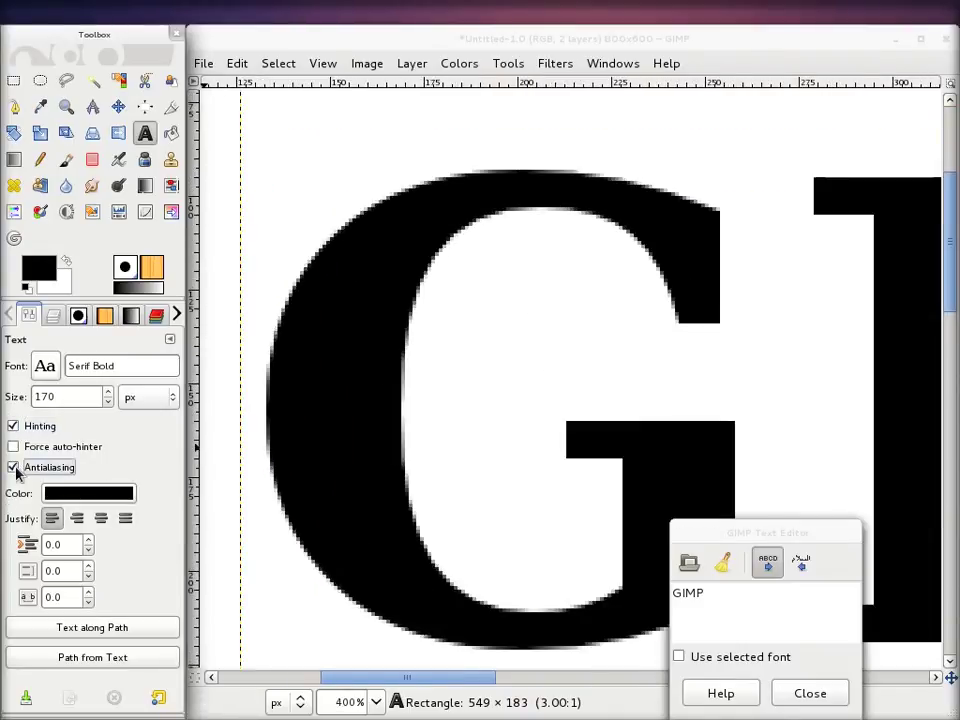
left_click(13, 467)
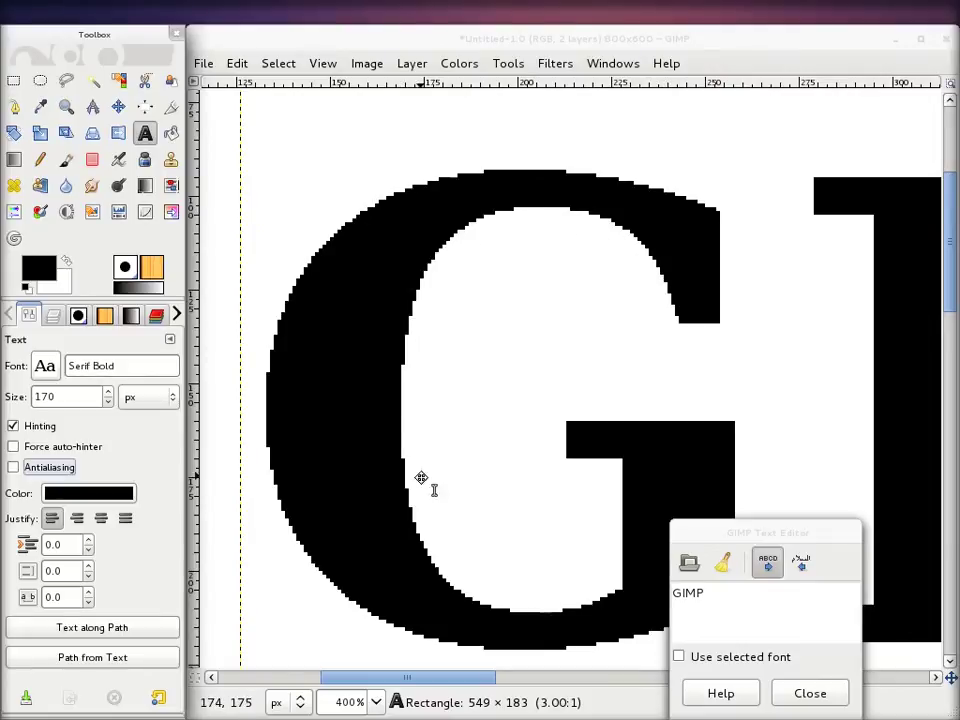
left_click(26, 472)
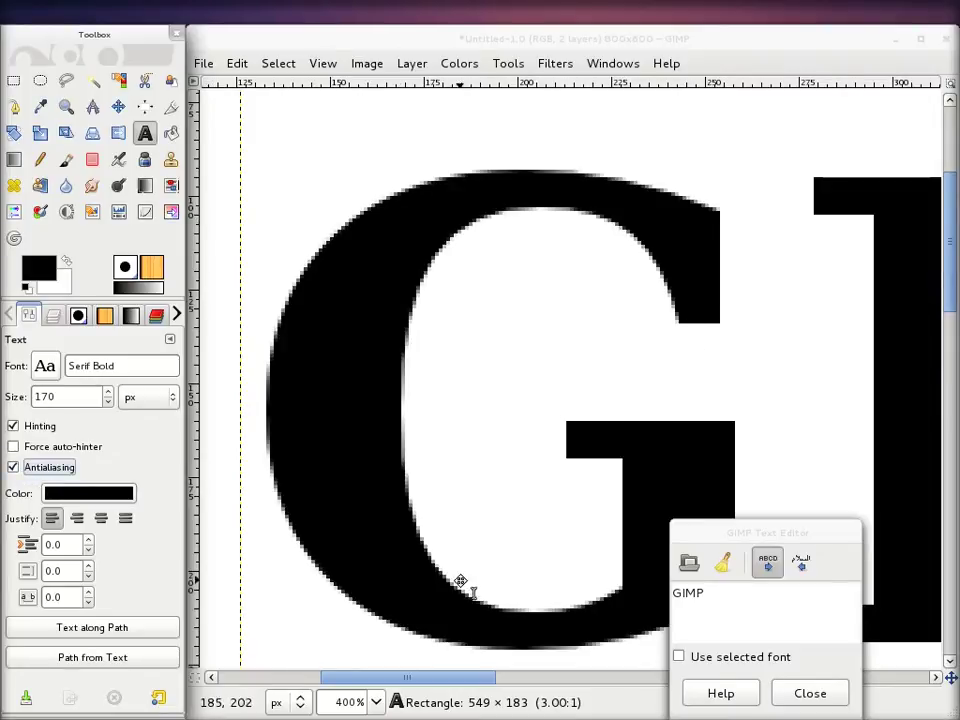
scroll(555, 285, "down", 1)
scroll(556, 280, "down", 1)
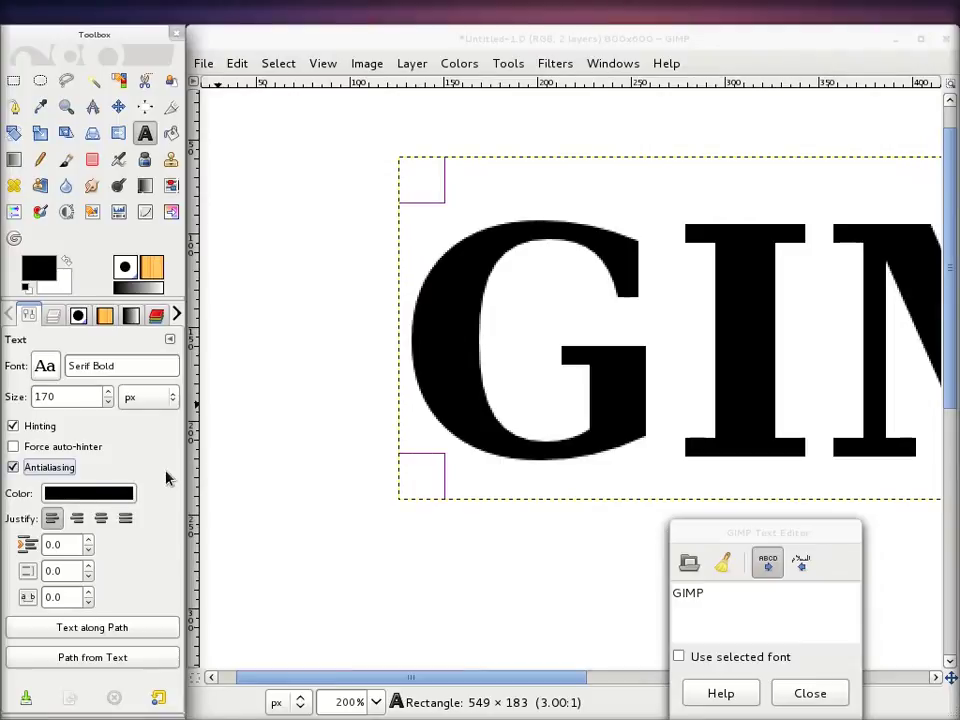
- Set the GIMP text colour to dark red b20000
left_click(62, 494)
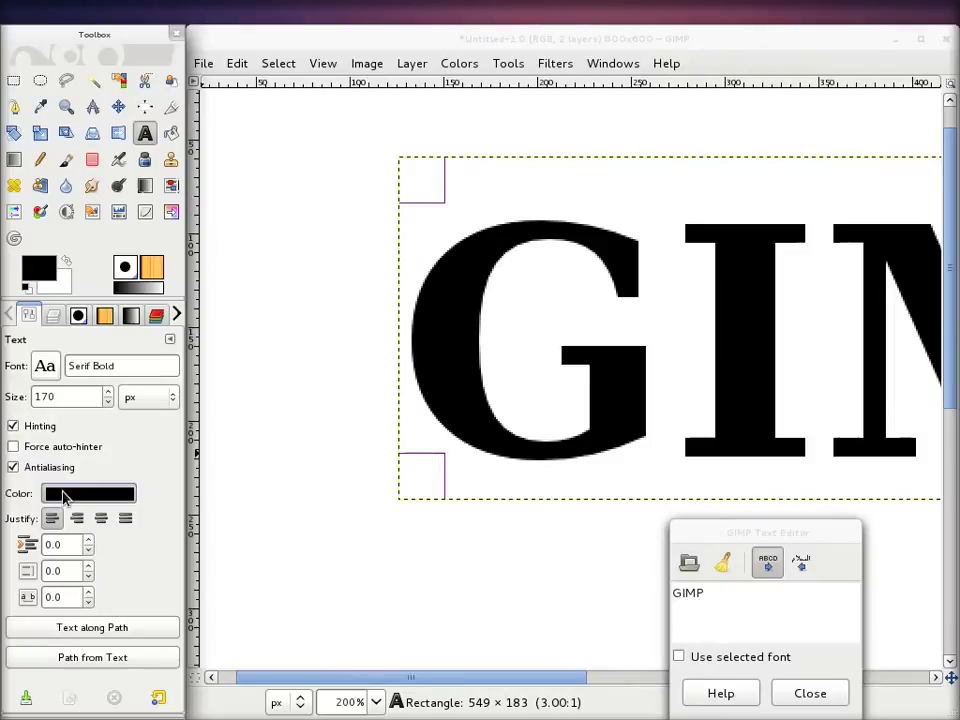
left_click(62, 494)
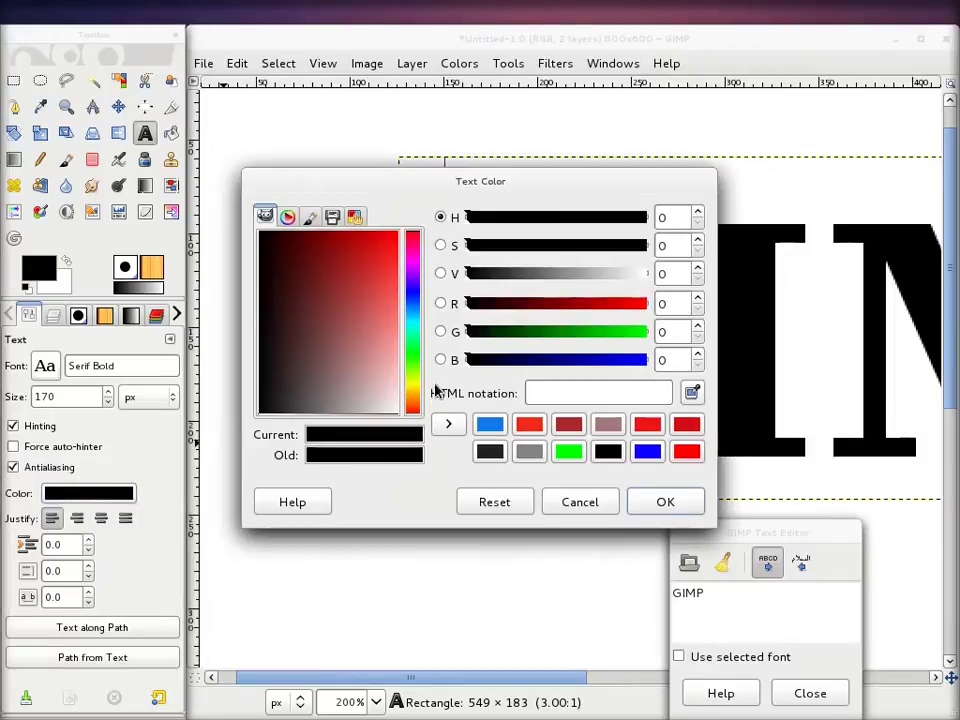
left_click_drag(345, 335, 408, 220)
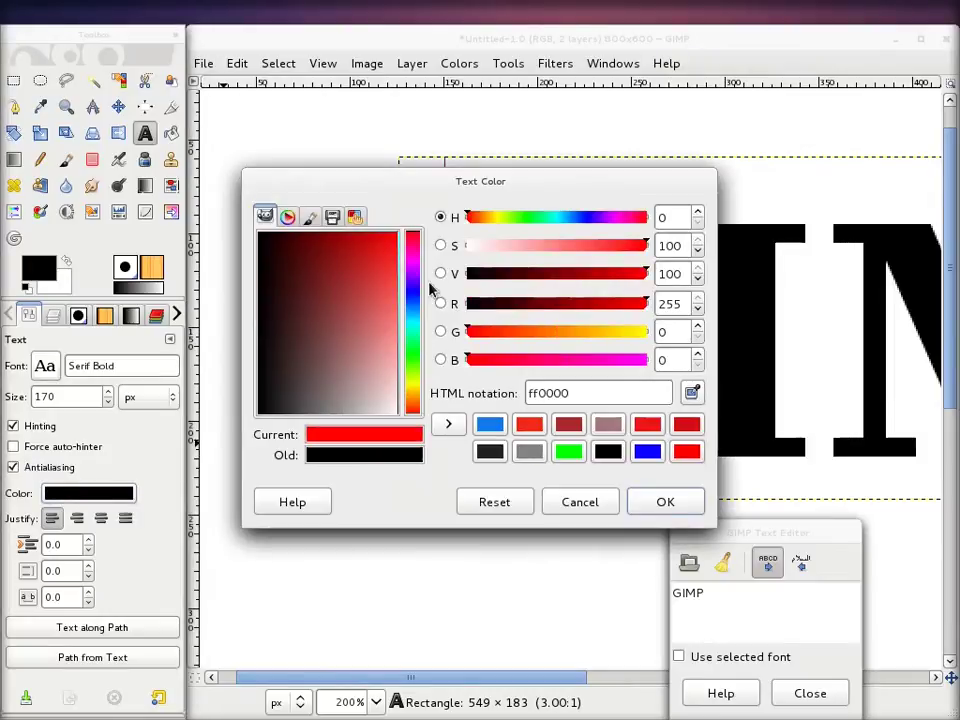
left_click_drag(544, 304, 594, 306)
left_click(662, 504)
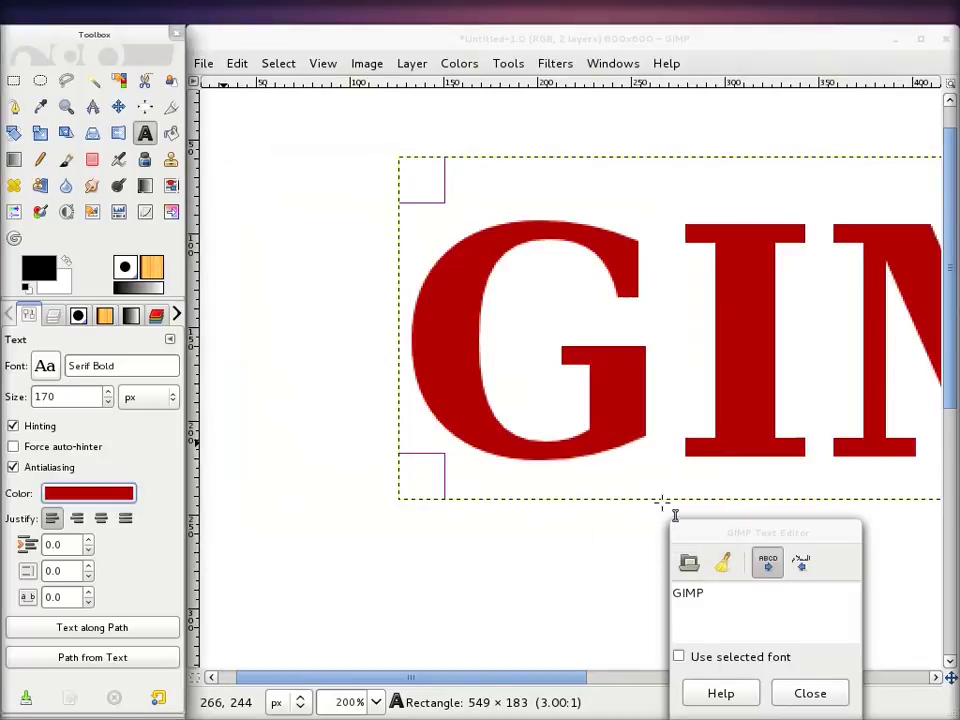
scroll(452, 349, "down", 2)
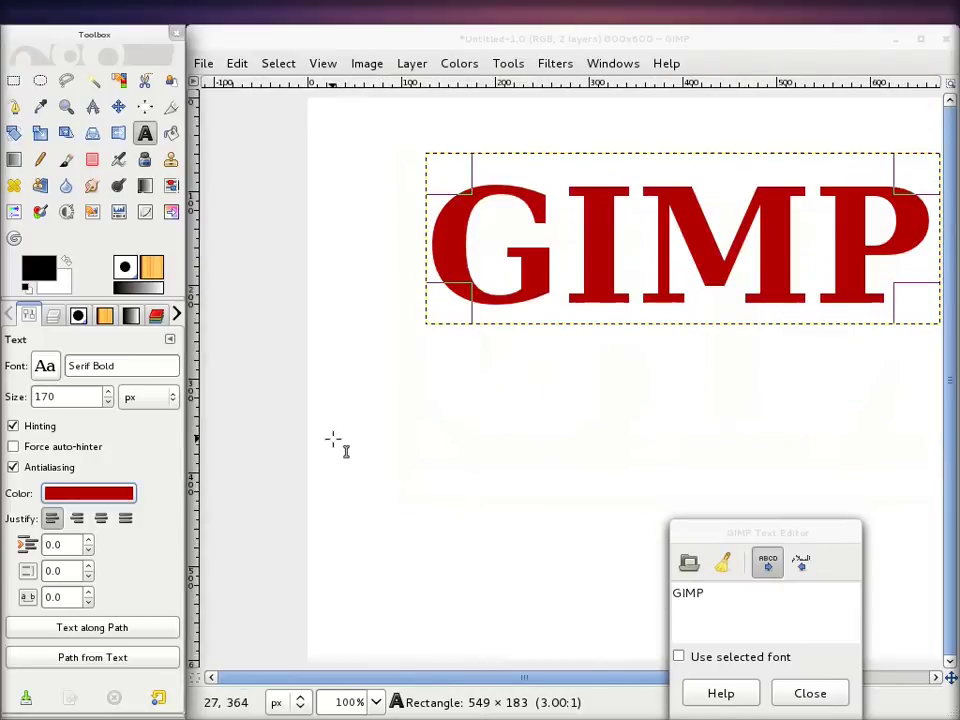
scroll(483, 253, "up", 2)
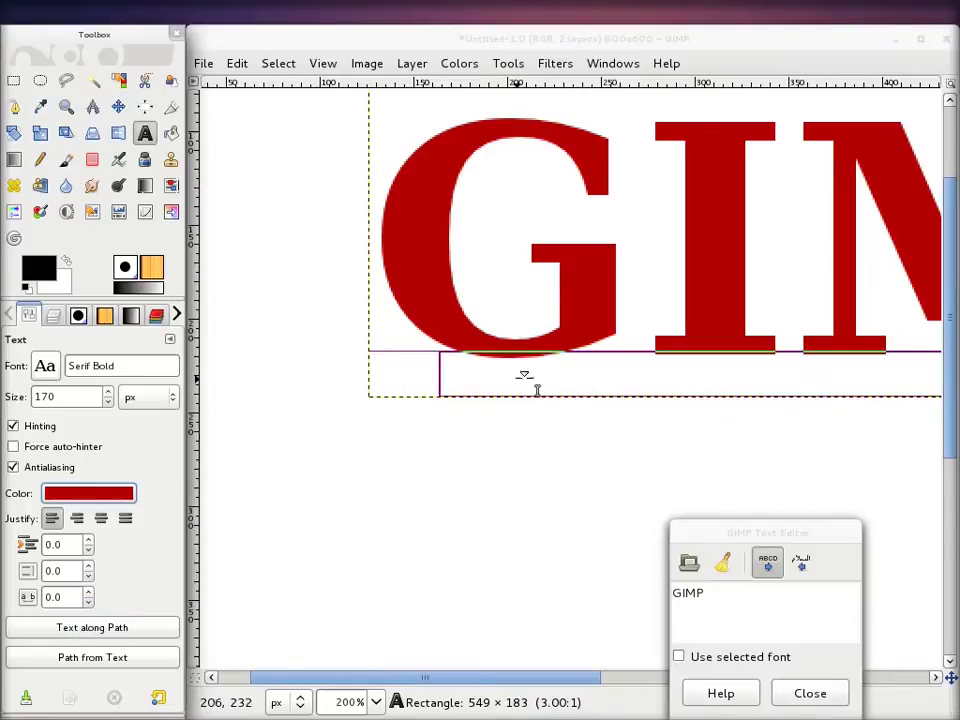
- Set the text letter spacing back to 0.0
scroll(536, 390, "down", 1, "ctrl")
scroll(572, 369, "down", 1, "ctrl")
scroll(366, 493, "down", 1, "ctrl")
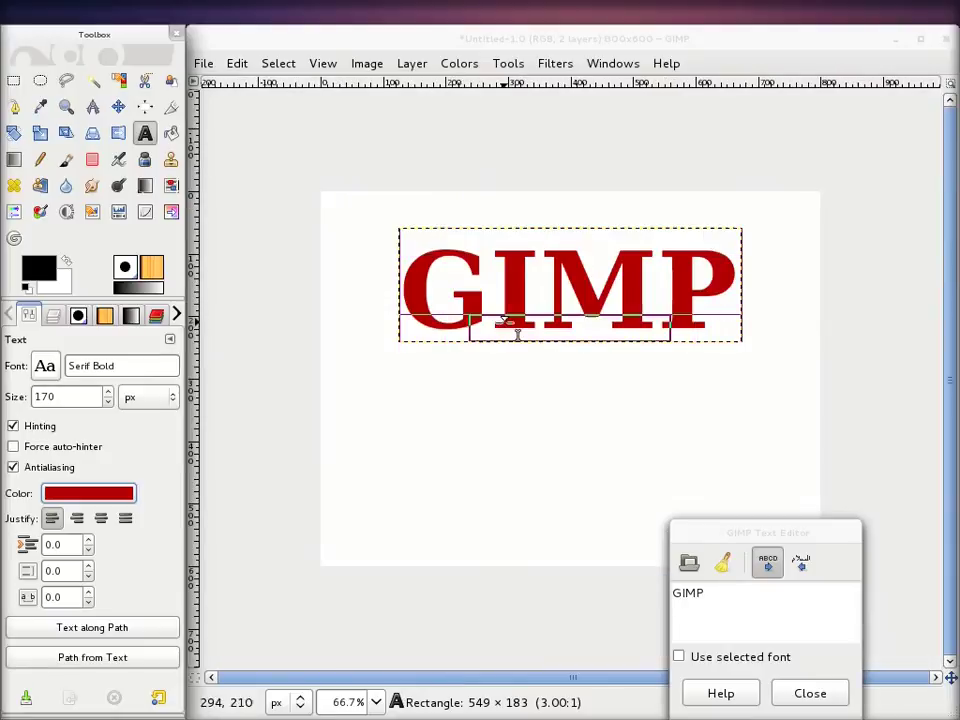
scroll(508, 349, "up", 2, "ctrl")
scroll(509, 349, "down", 1, "ctrl")
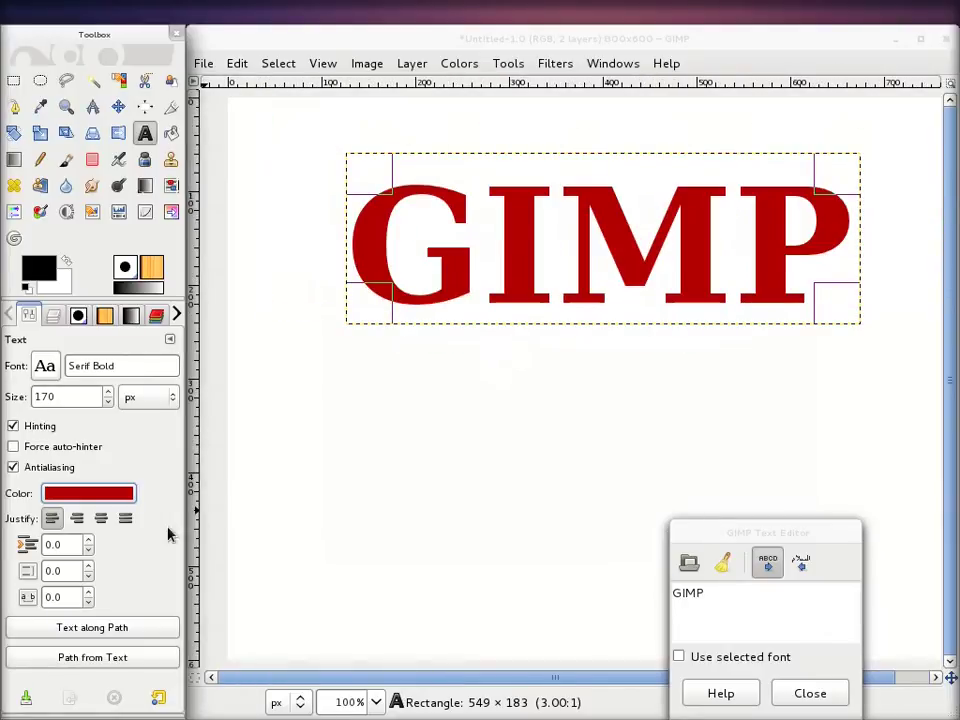
scroll(87, 597, "up", 3)
scroll(87, 597, "up", 16)
scroll(89, 605, "down", 1)
scroll(90, 605, "down", 9)
scroll(90, 603, "down", 16)
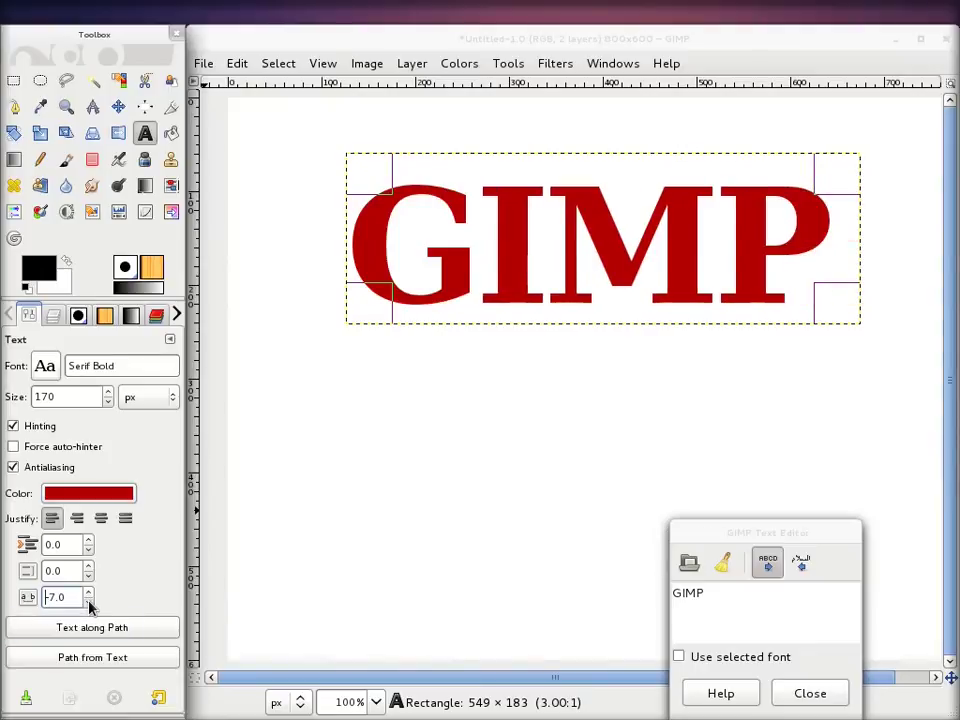
scroll(90, 602, "down", 8)
scroll(91, 600, "down", 12)
scroll(90, 600, "up", 7)
scroll(90, 598, "up", 20)
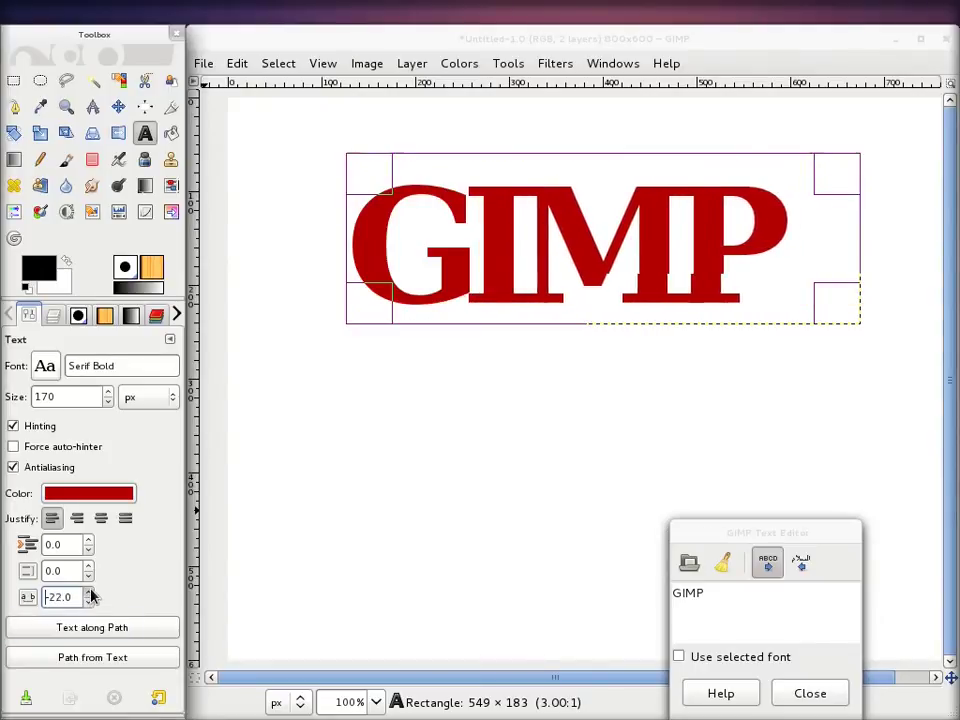
left_click_drag(88, 597, 35, 598)
type("0")
key("Return")
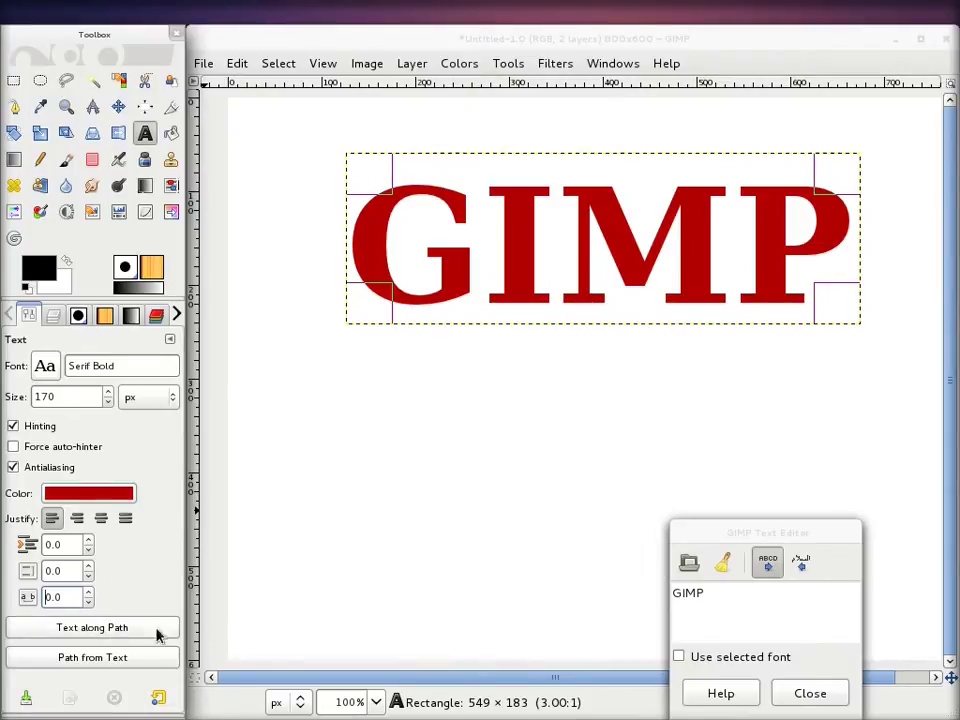
- Close the text editor and zoom out to show the whole image
left_click(810, 693)
key("minus")
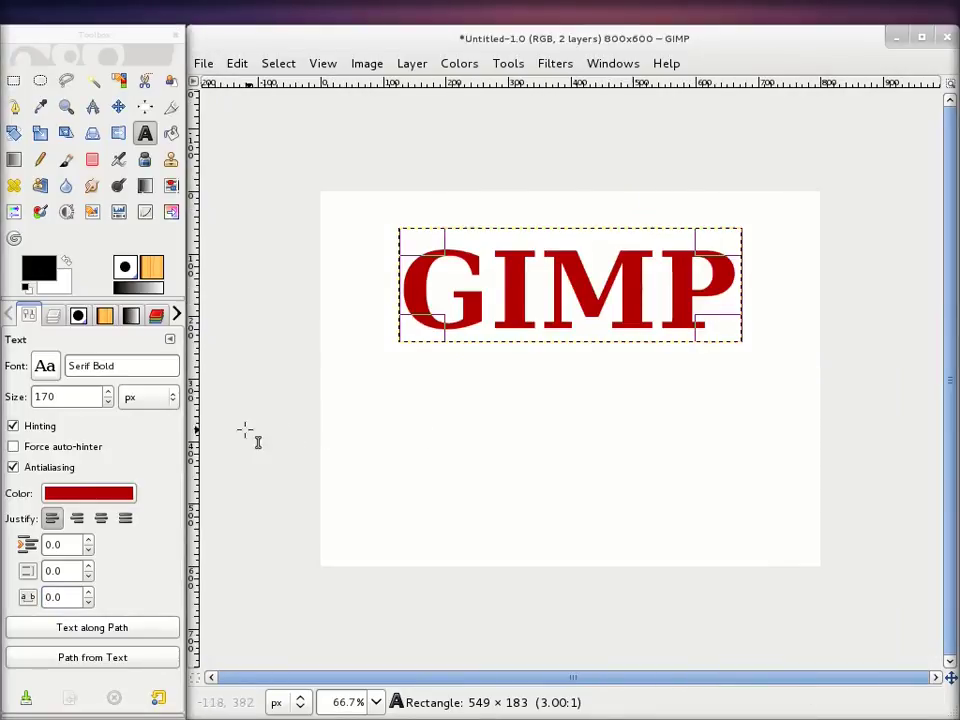
left_click(14, 108)
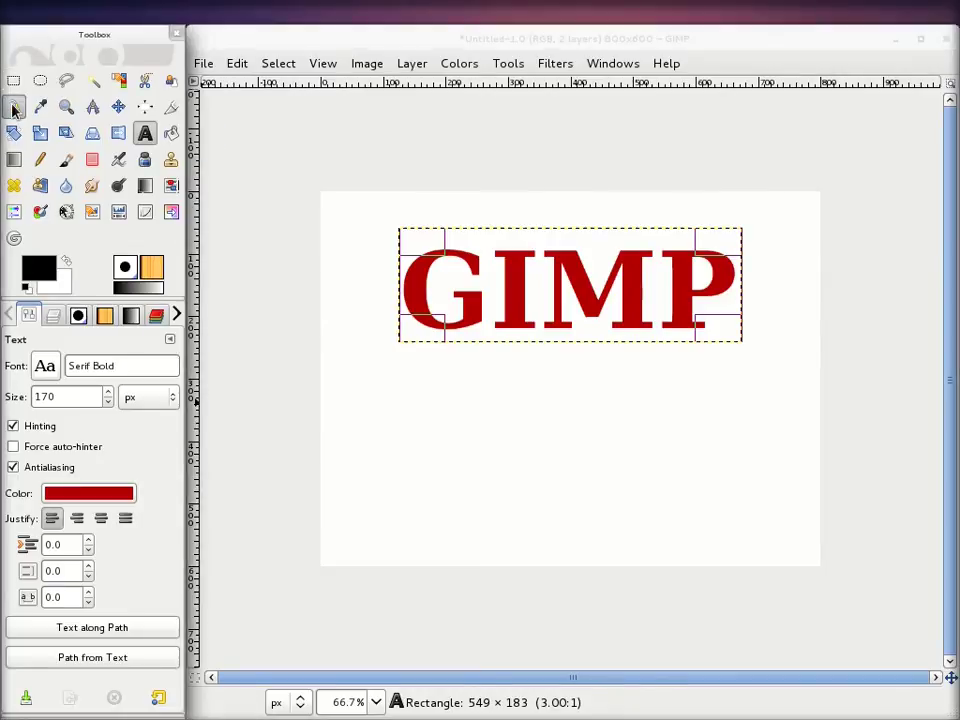
- Draw a two-point path below the text, bent into an upward arc
left_click(14, 108)
left_click_drag(389, 482, 456, 486)
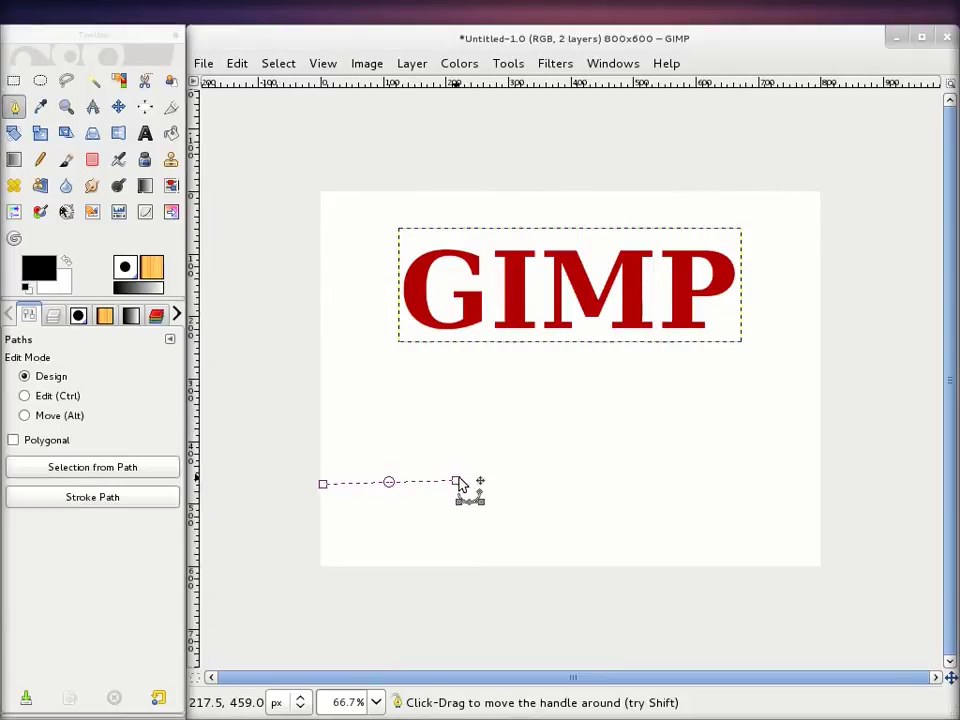
left_click(744, 482)
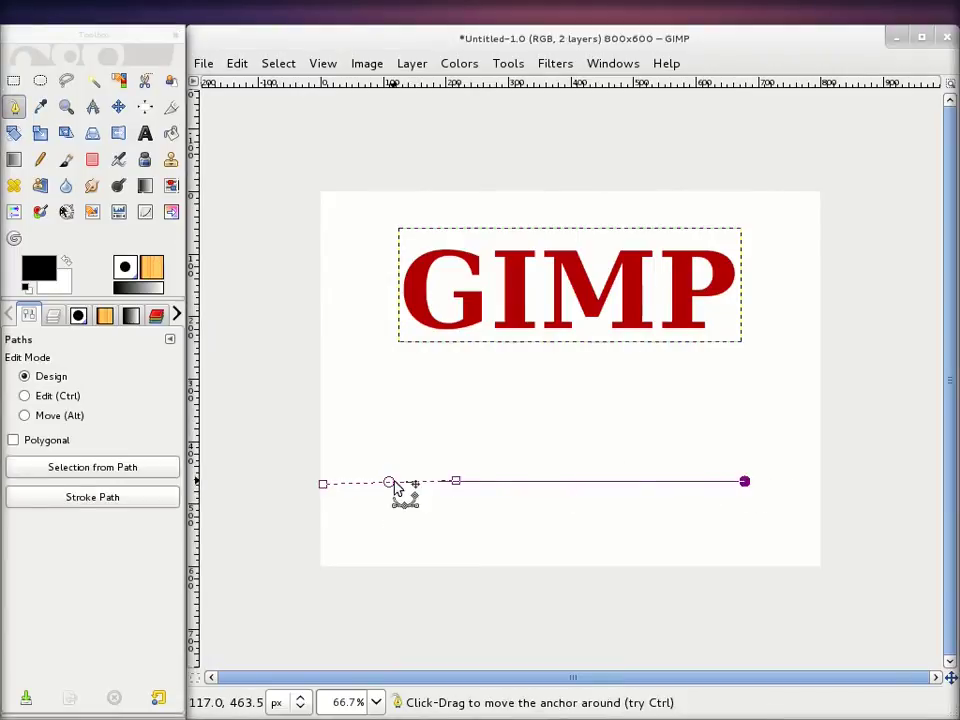
mouse_move(456, 482)
left_mouse_down()
mouse_move(567, 386)
mouse_move(583, 386)
left_mouse_up()
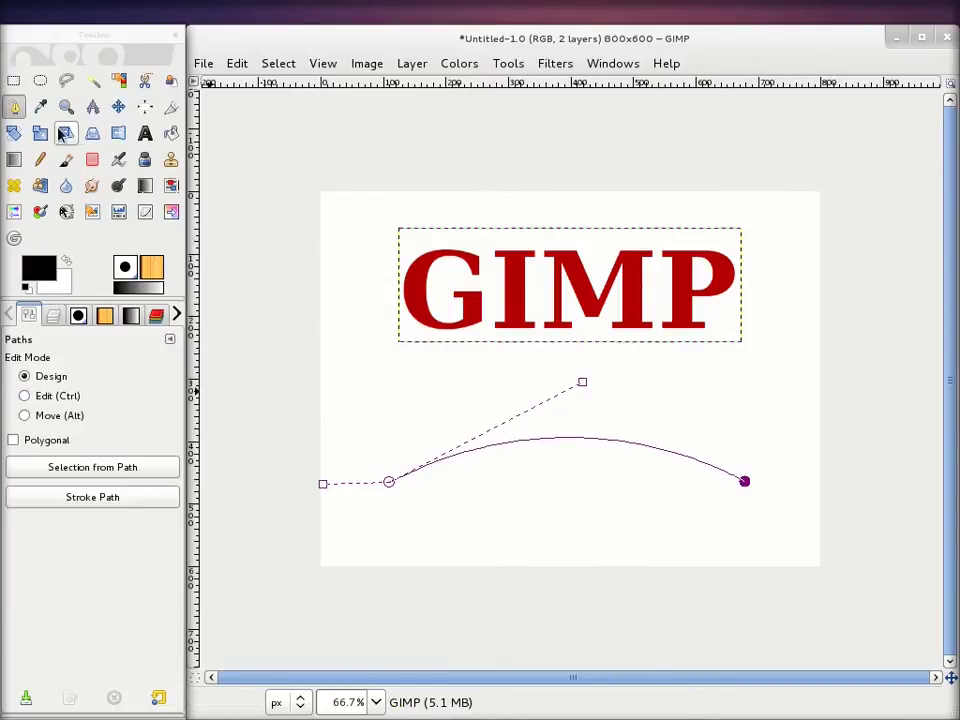
- Select the GIMP text layer and make the curved path visible in the Paths list
left_click(145, 133)
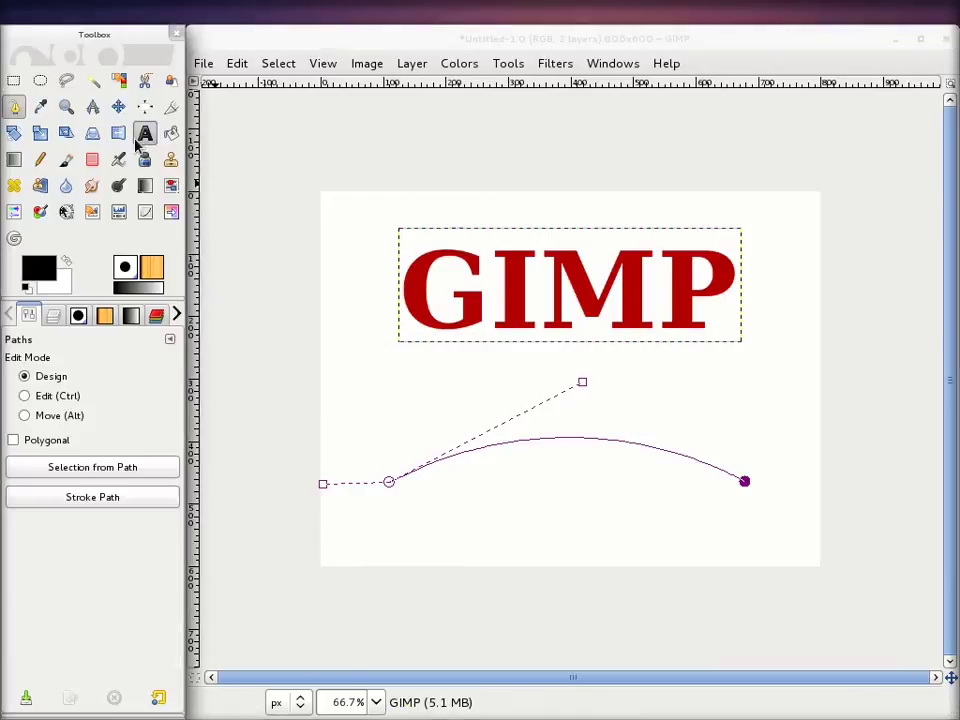
left_click(440, 260)
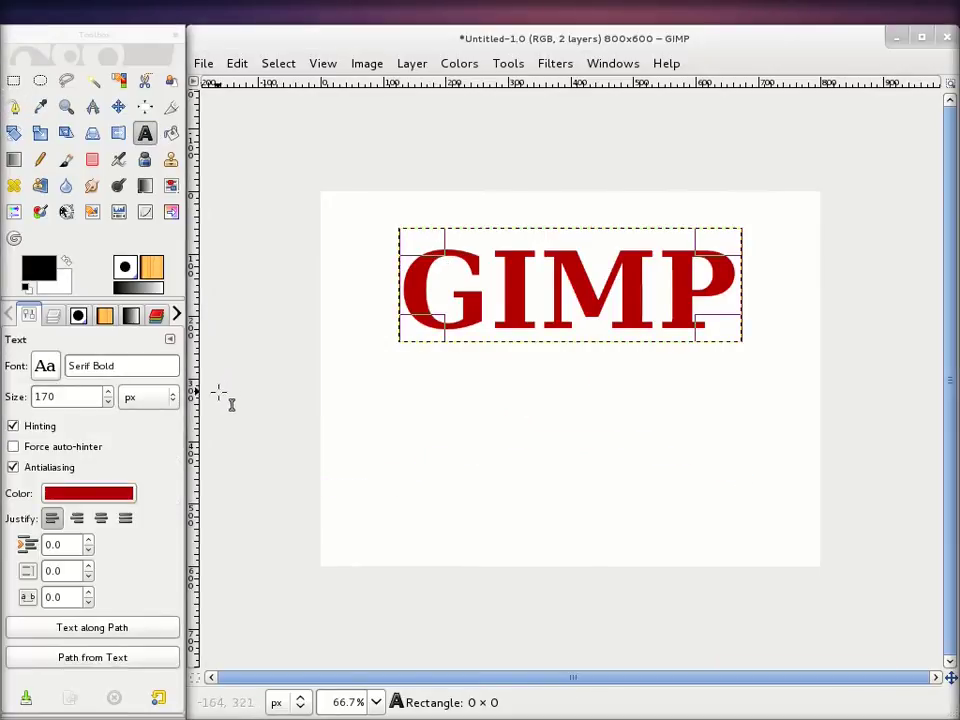
left_click(178, 315)
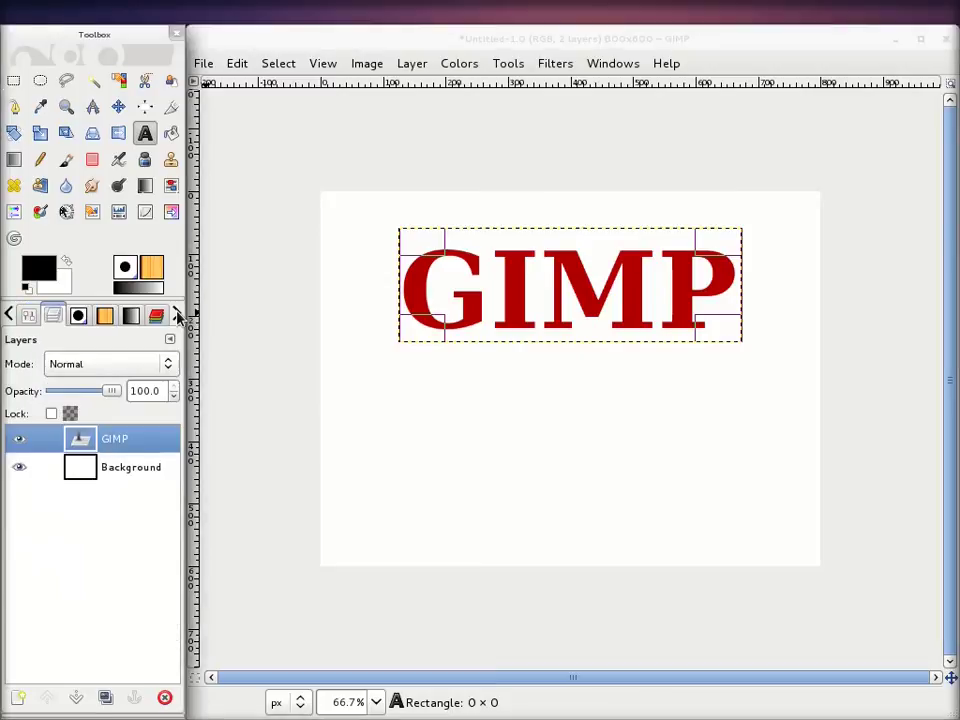
left_click(178, 315)
left_click(178, 315)
left_click(178, 315)
left_click(178, 315)
left_click(178, 315)
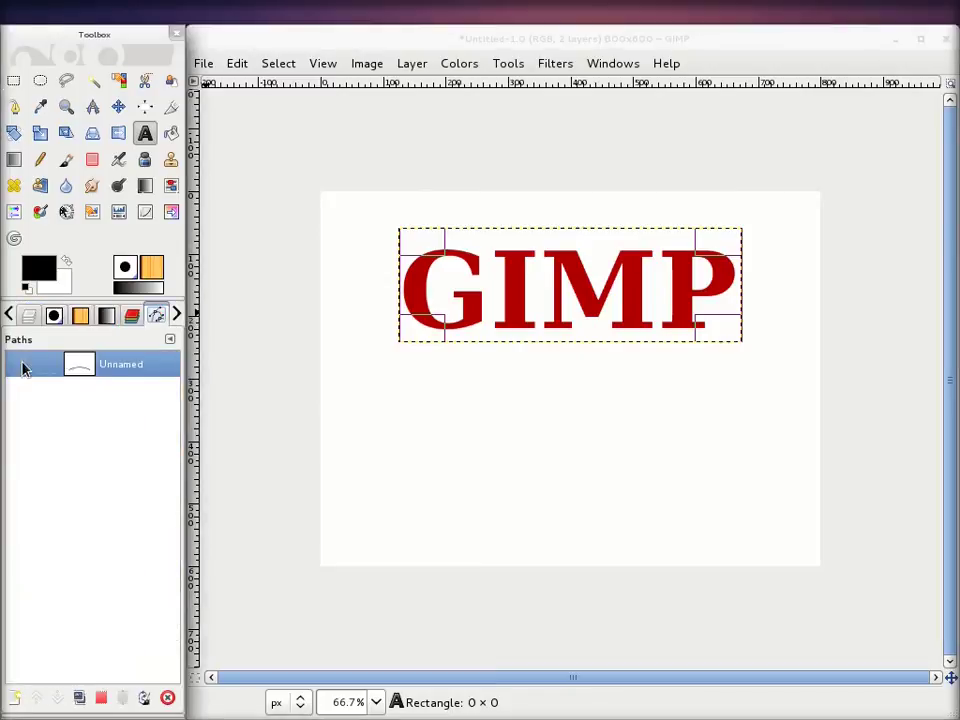
left_click(22, 368)
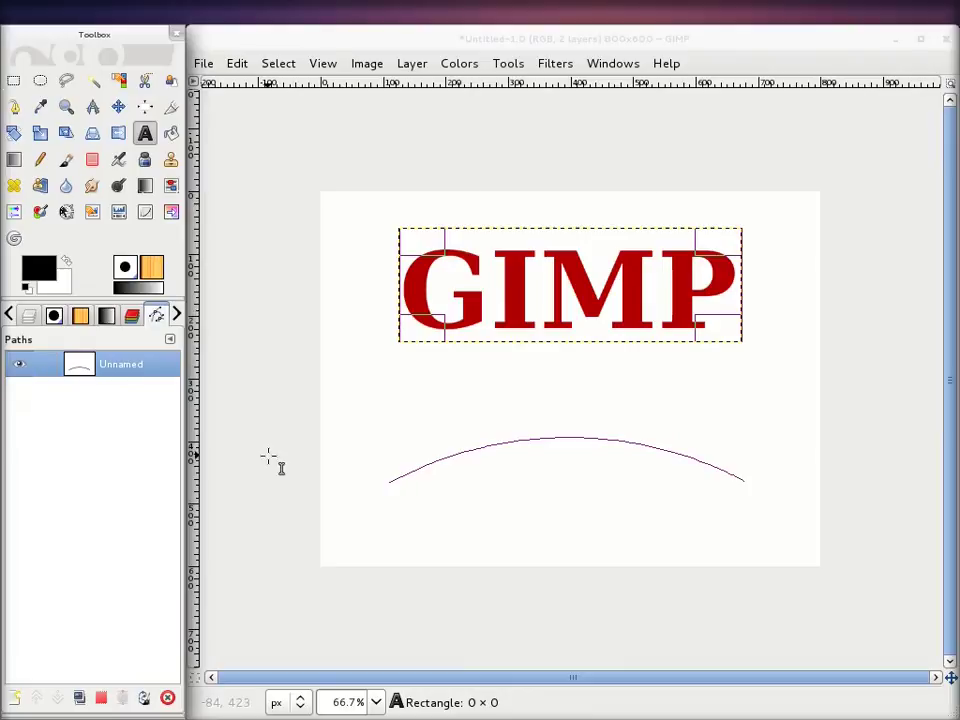
left_click(54, 316)
double_click(8, 315)
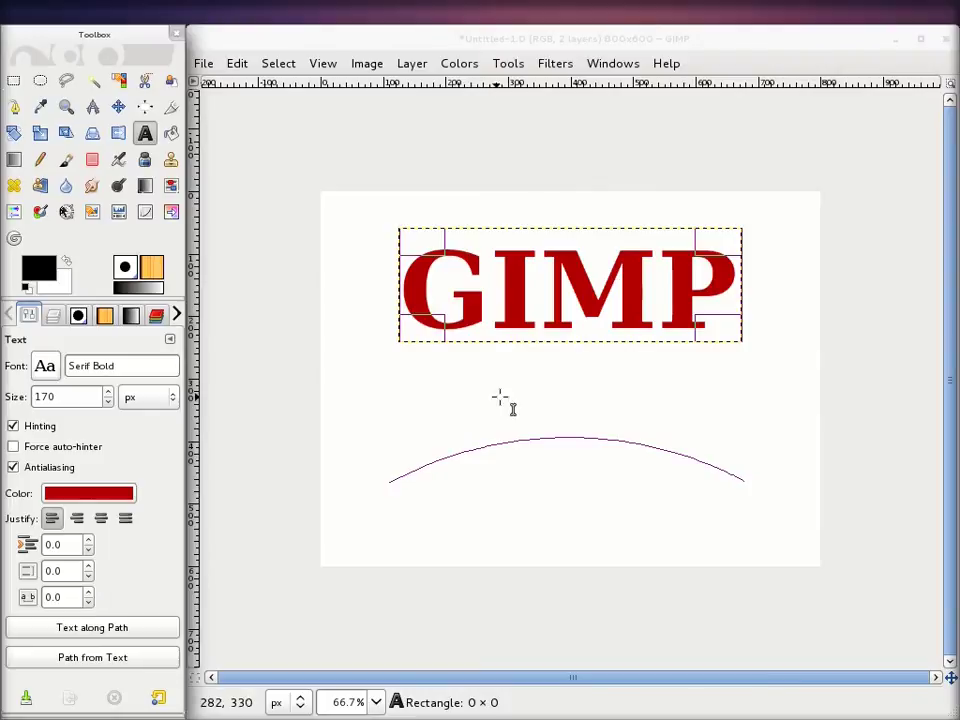
- Wrap the GIMP text along the curved path and hide the baseline path
left_click(68, 630)
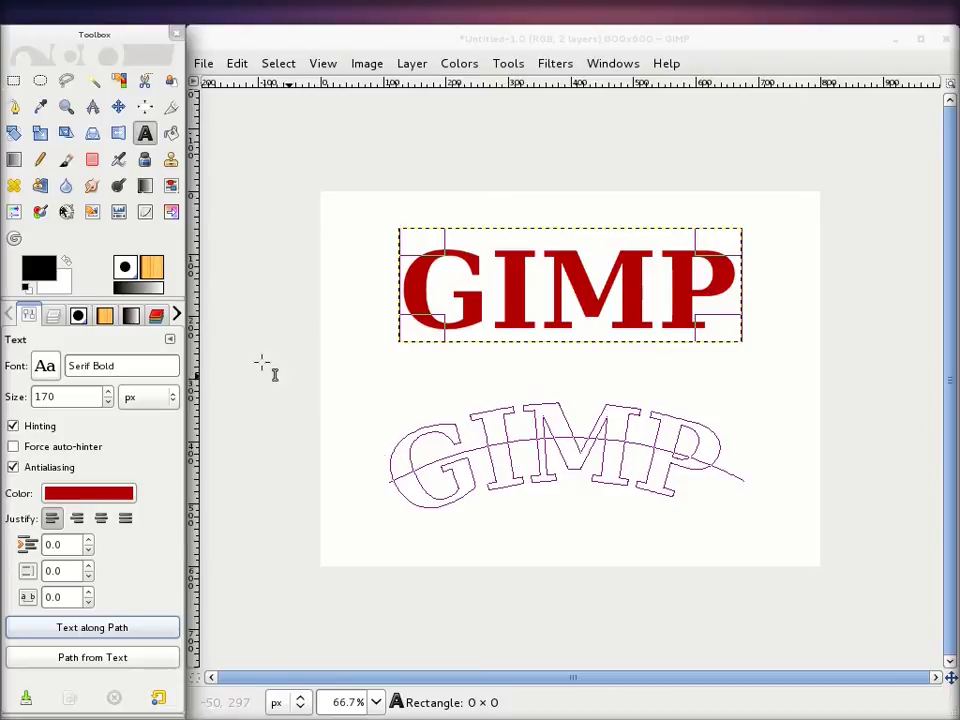
left_click(178, 315)
left_click(178, 315)
left_click(180, 316)
left_click(180, 316)
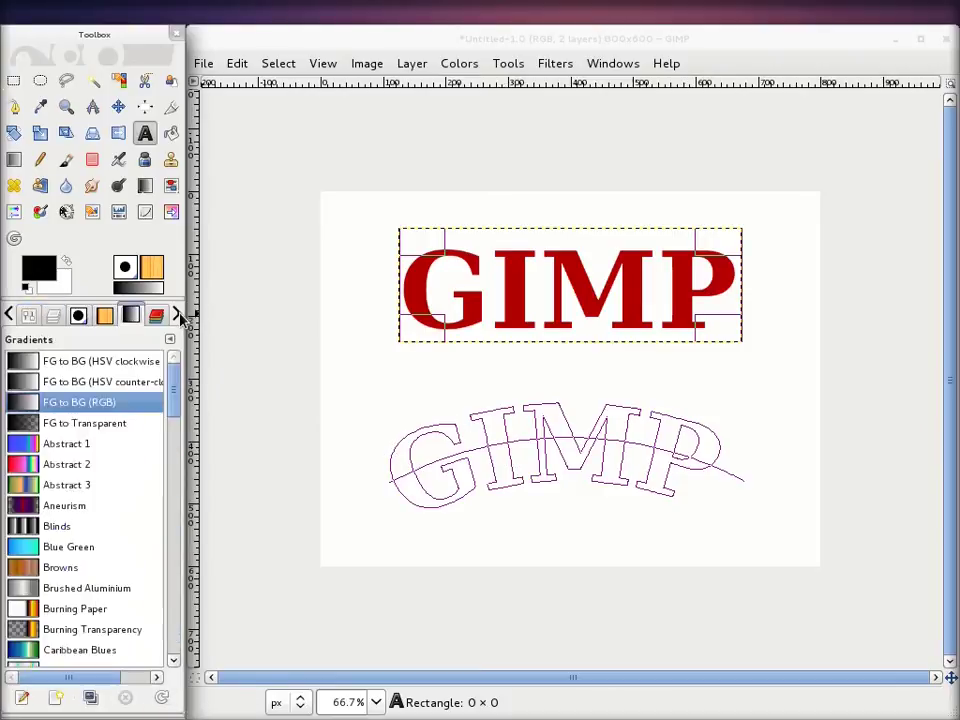
left_click(180, 316)
left_click(180, 316)
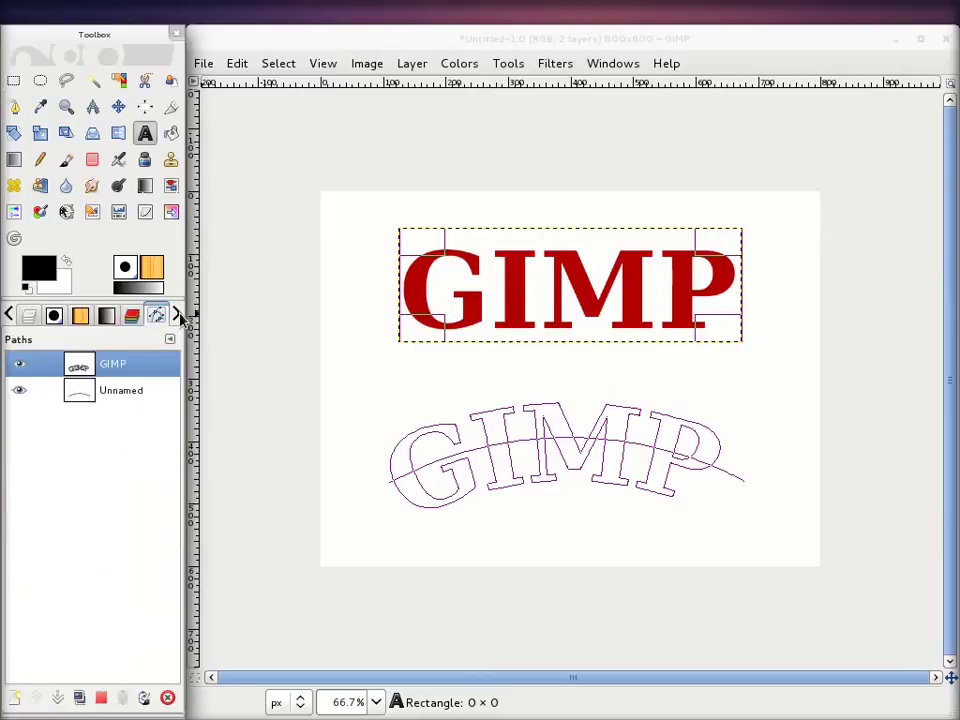
left_click(19, 392)
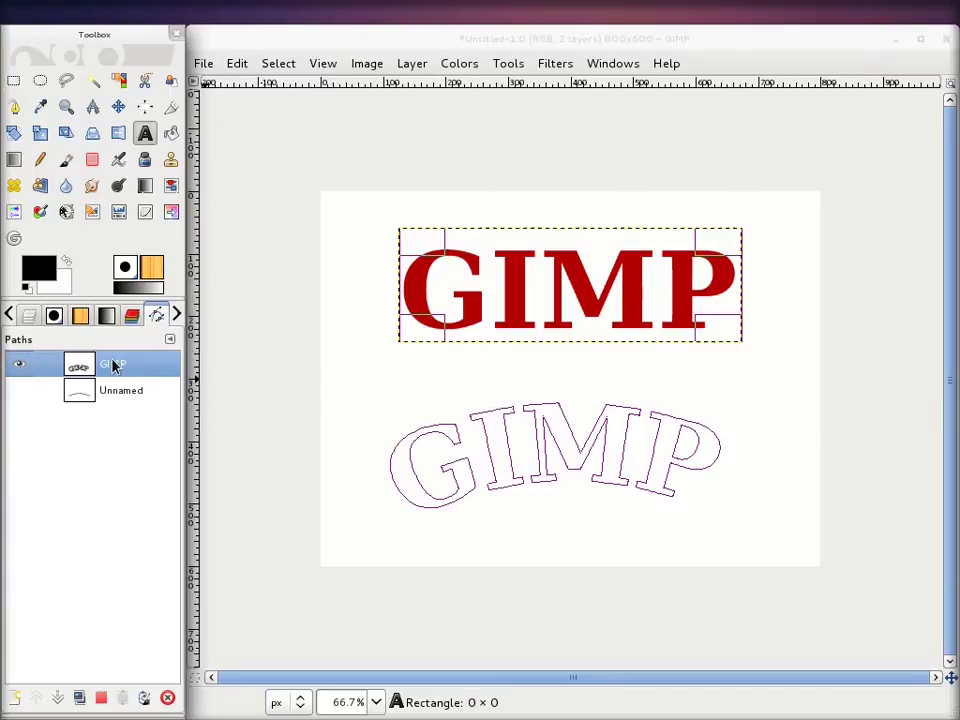
- Convert the curved GIMP text path to a selection, hide it, and activate Background
left_click(101, 700)
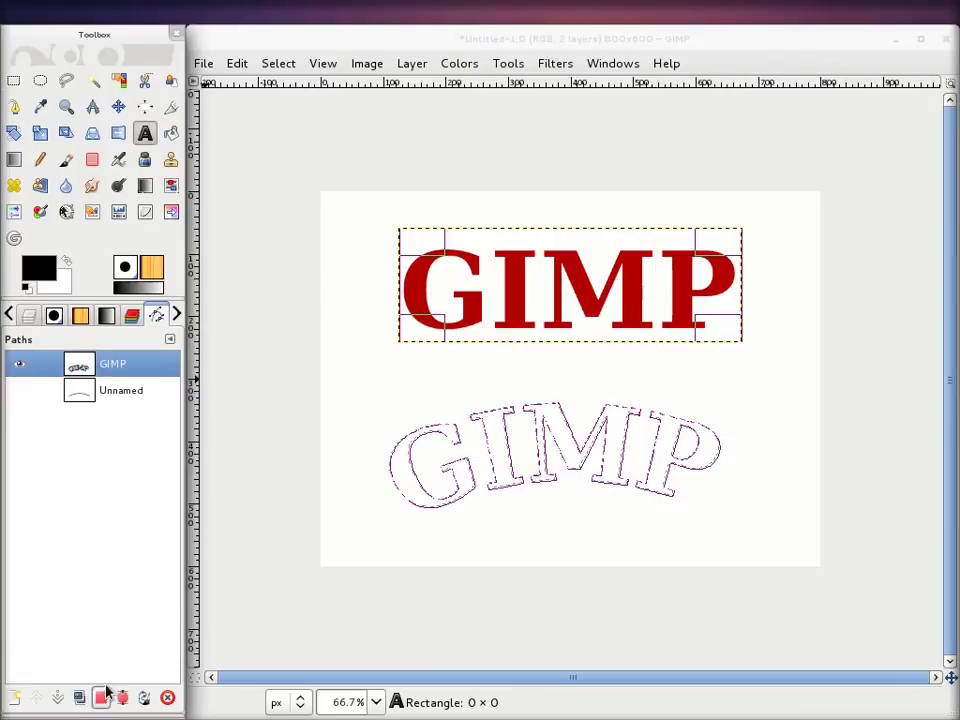
left_click(17, 366)
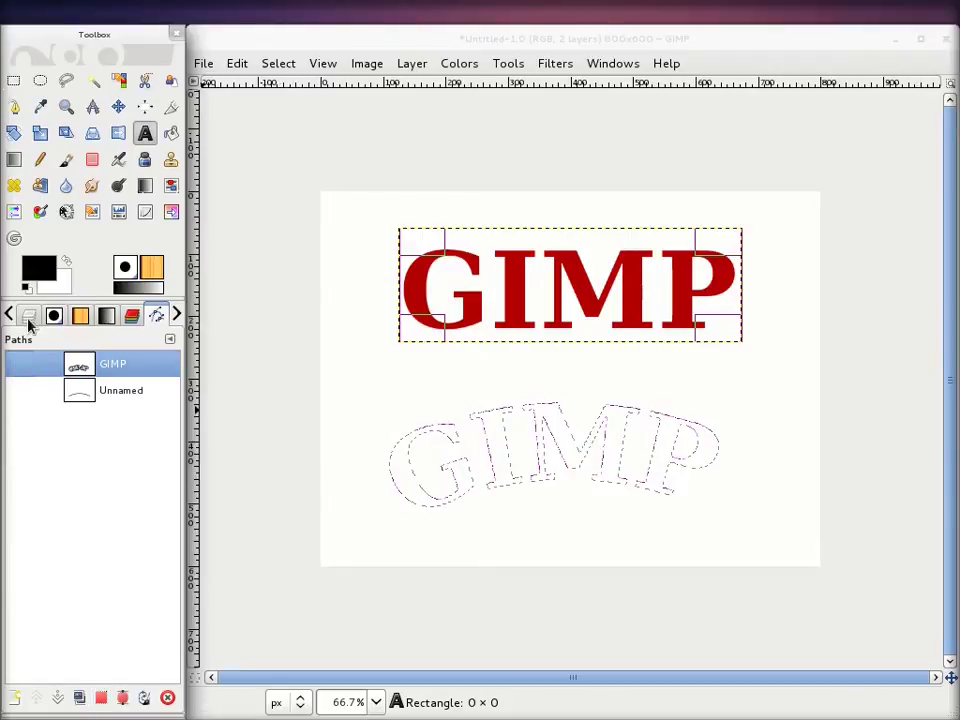
left_click(29, 316)
left_click(133, 469)
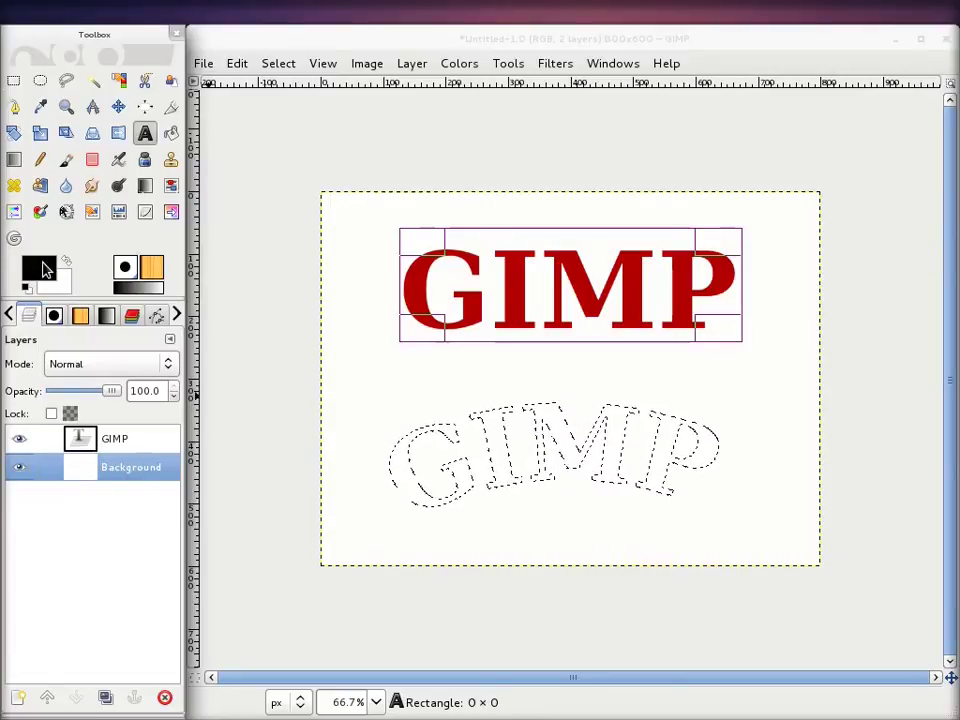
- Fill the curved lettering selection with black, then clear it and deselect
mouse_move(43, 268)
left_mouse_down()
mouse_move(411, 471)
mouse_move(403, 468)
left_mouse_up()
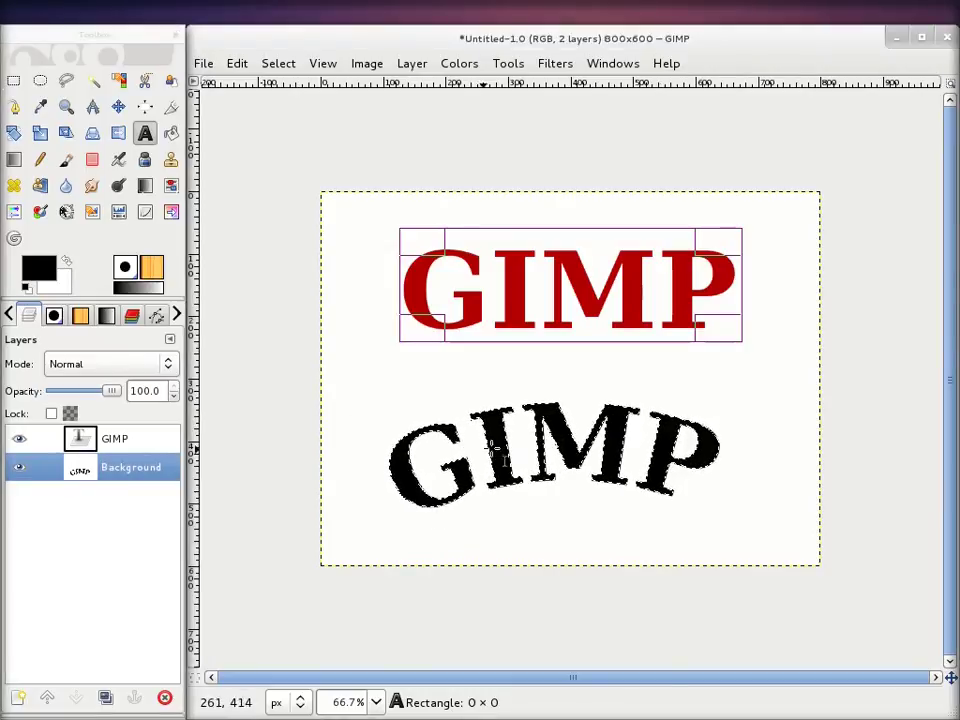
key("ctrl+shift+a")
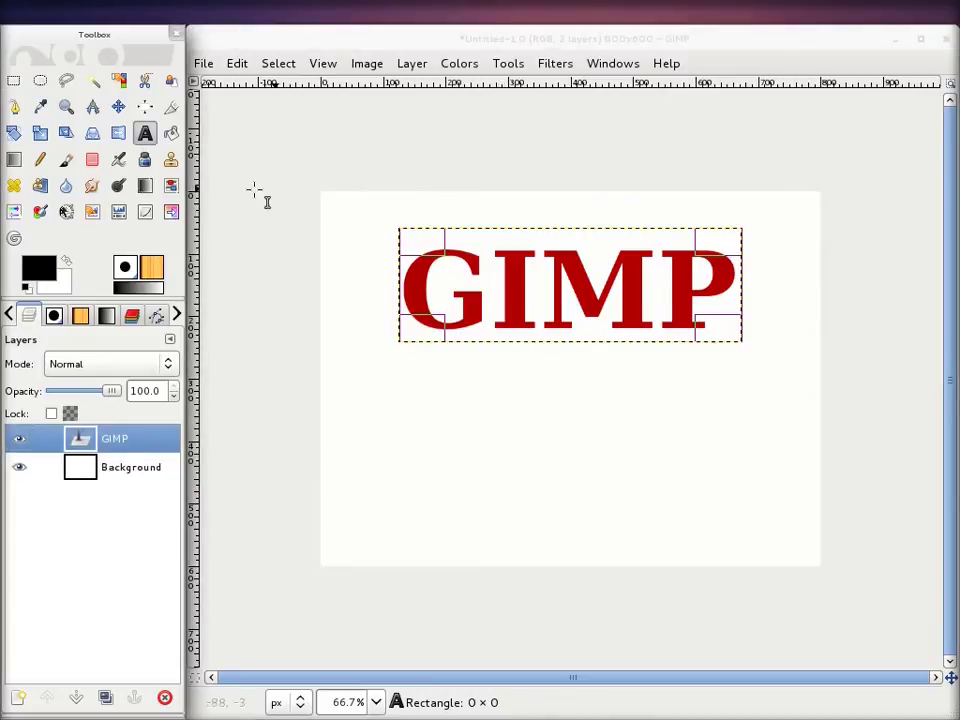
- Create a visible GIMP#1 path from the lettering and move the red text below it
double_click(145, 135)
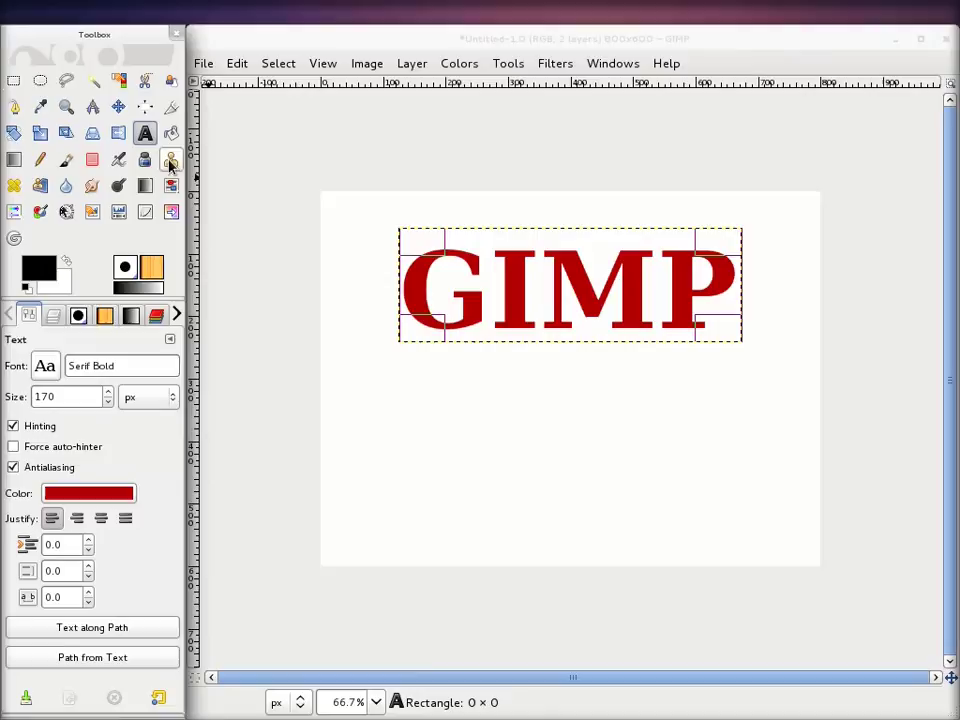
left_click(112, 664)
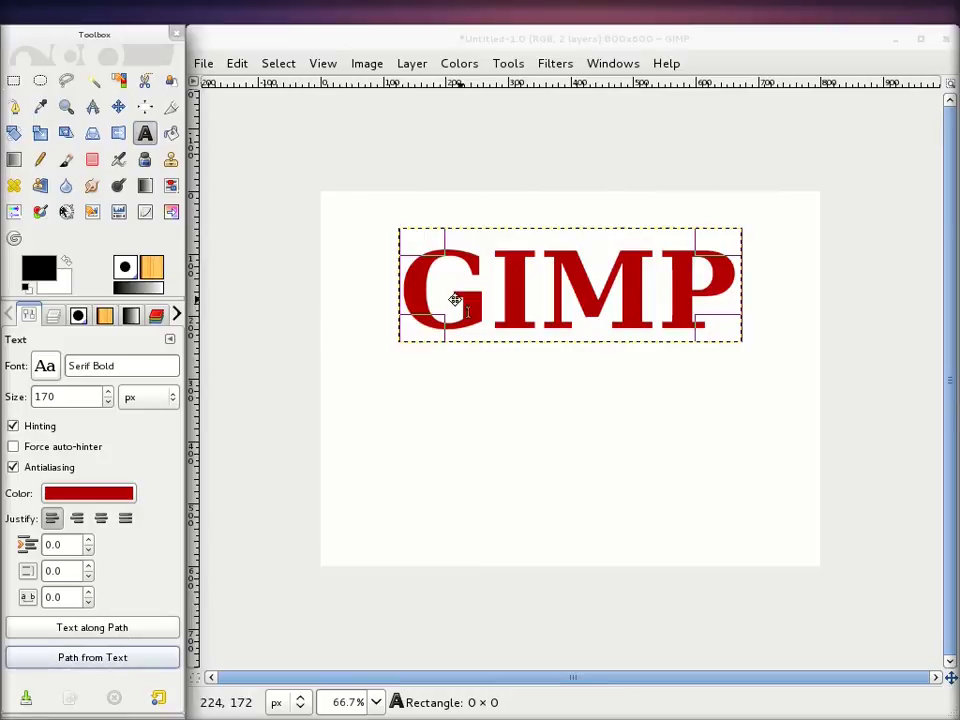
left_click(178, 315)
left_click(178, 315)
left_click(178, 315)
left_click(178, 315)
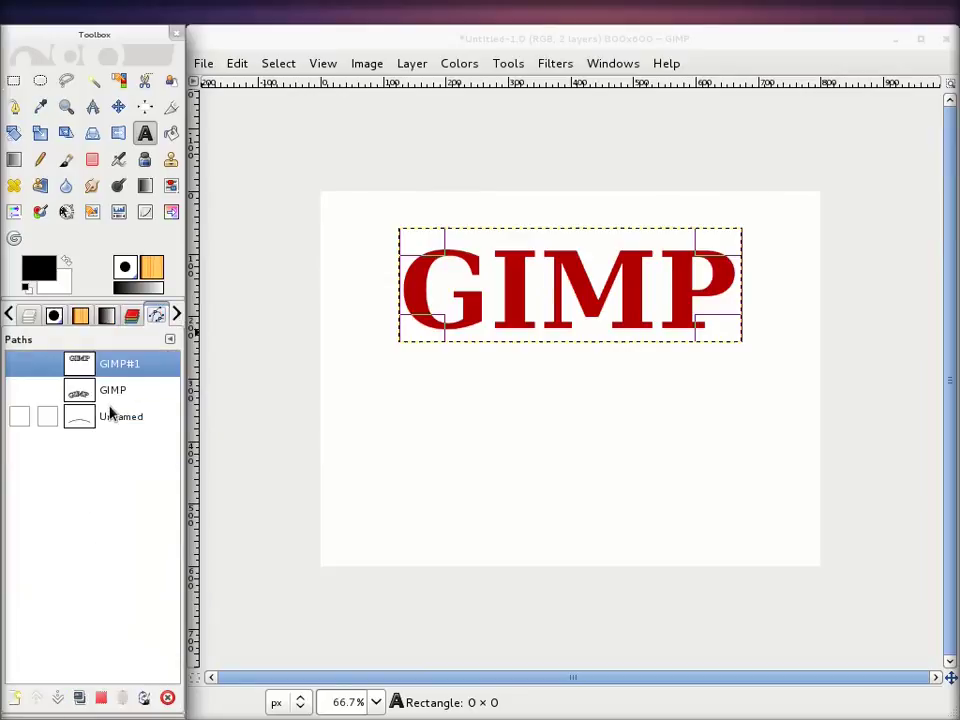
left_click(17, 363)
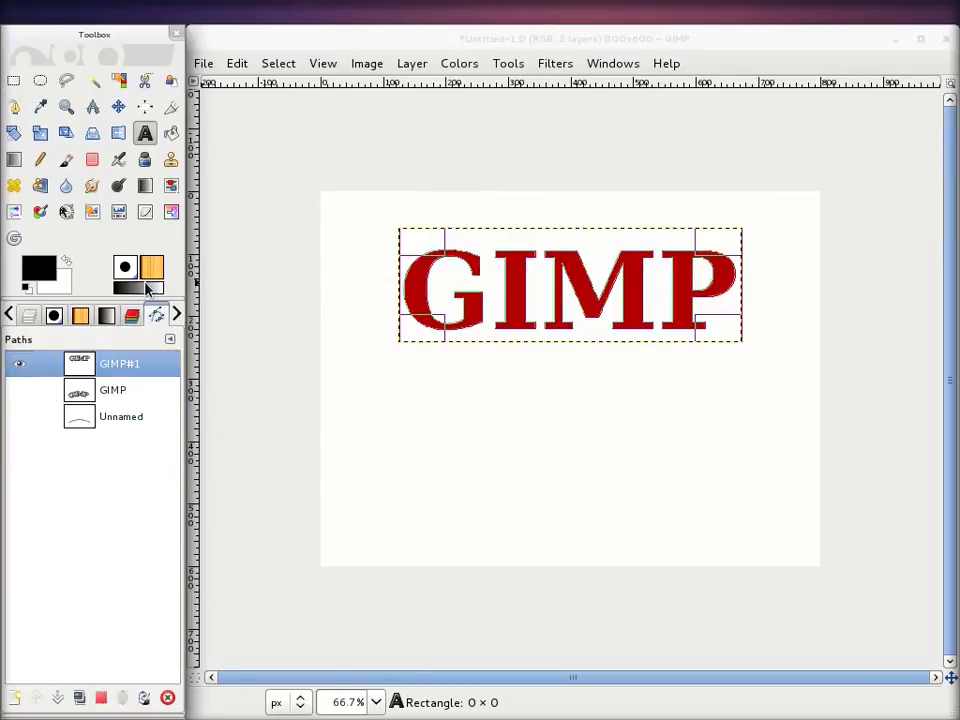
left_click(116, 110)
mouse_move(521, 300)
left_mouse_down()
mouse_move(493, 447)
mouse_move(512, 472)
left_mouse_up()
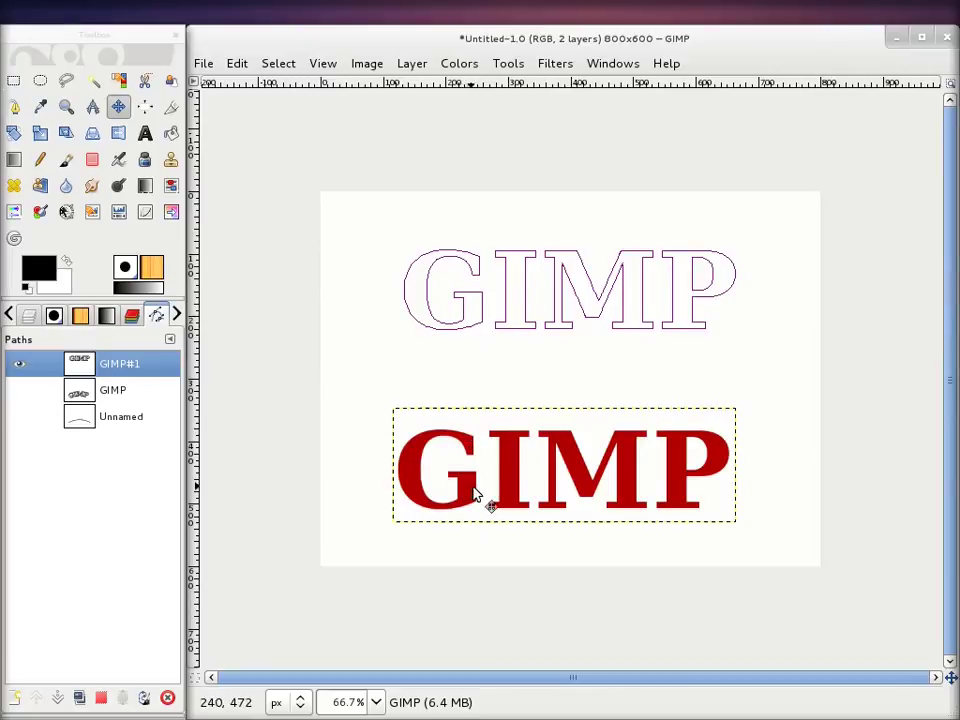
- Fill the Background layer with the Pine pattern, then undo it
left_click(28, 318)
left_click(126, 467)
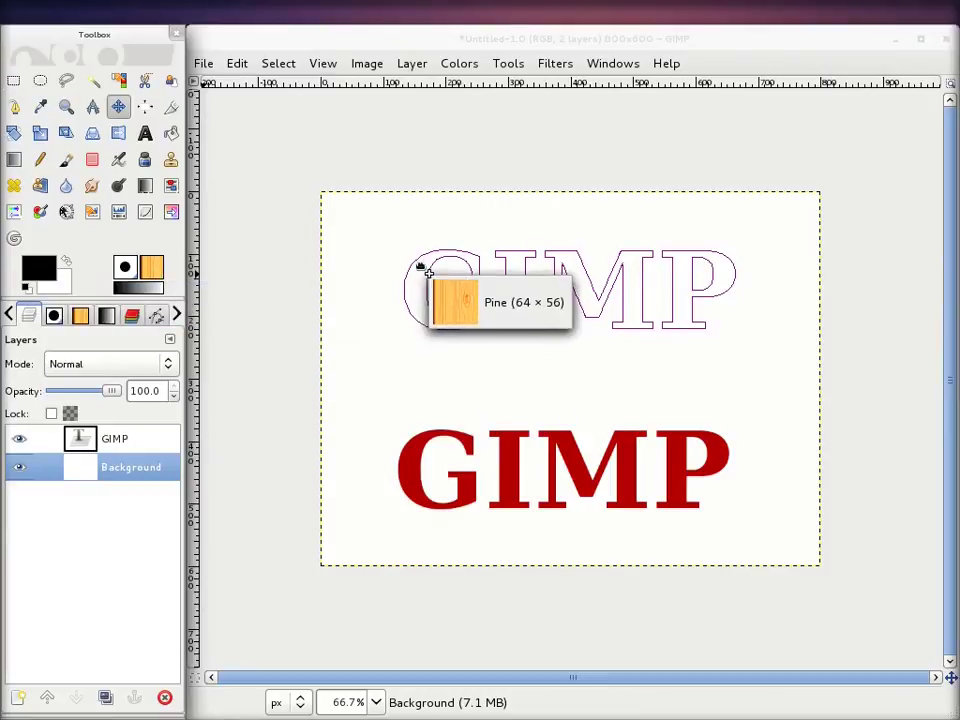
left_click_drag(153, 275, 424, 279)
key("ctrl+z")
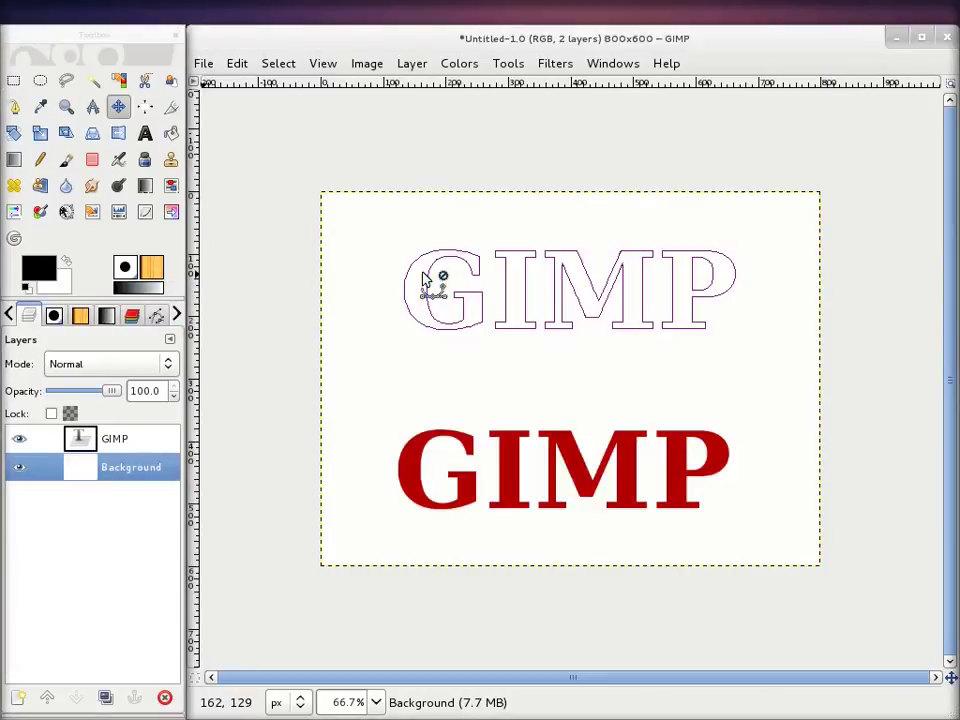
- Turn GIMP#1 into a selection, hide the path, and fill the selection with Pine pattern
left_click(160, 315)
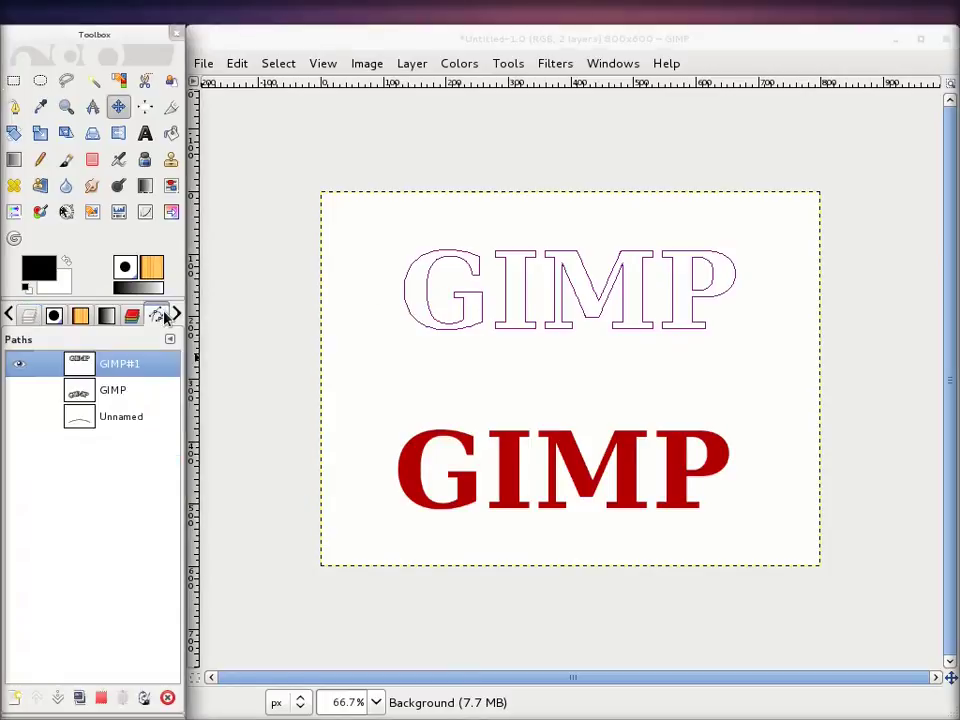
left_click(101, 698)
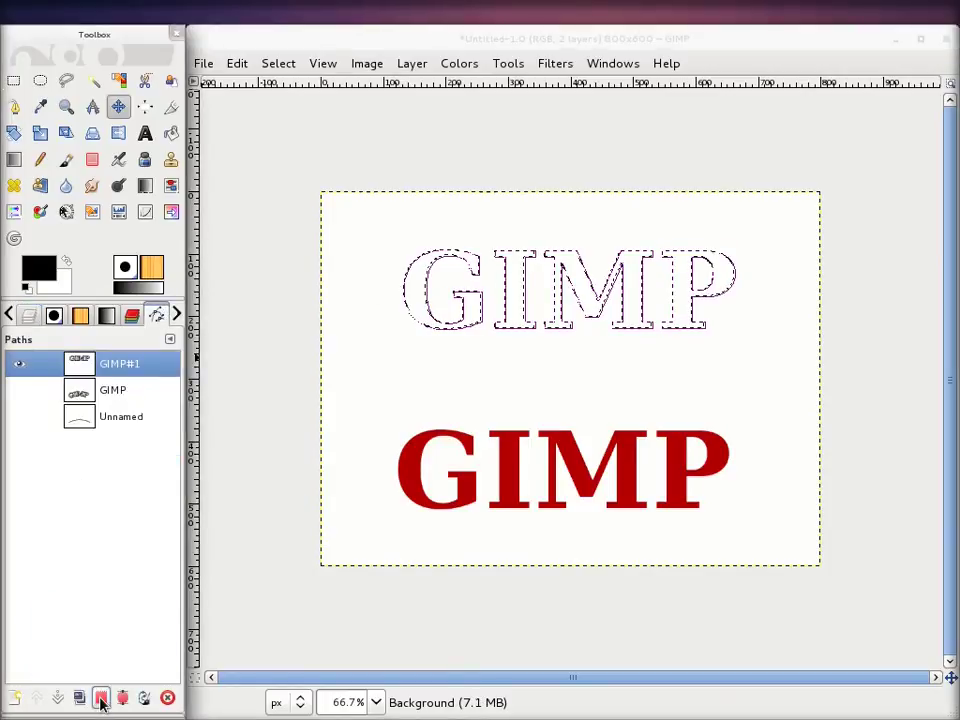
left_click(23, 367)
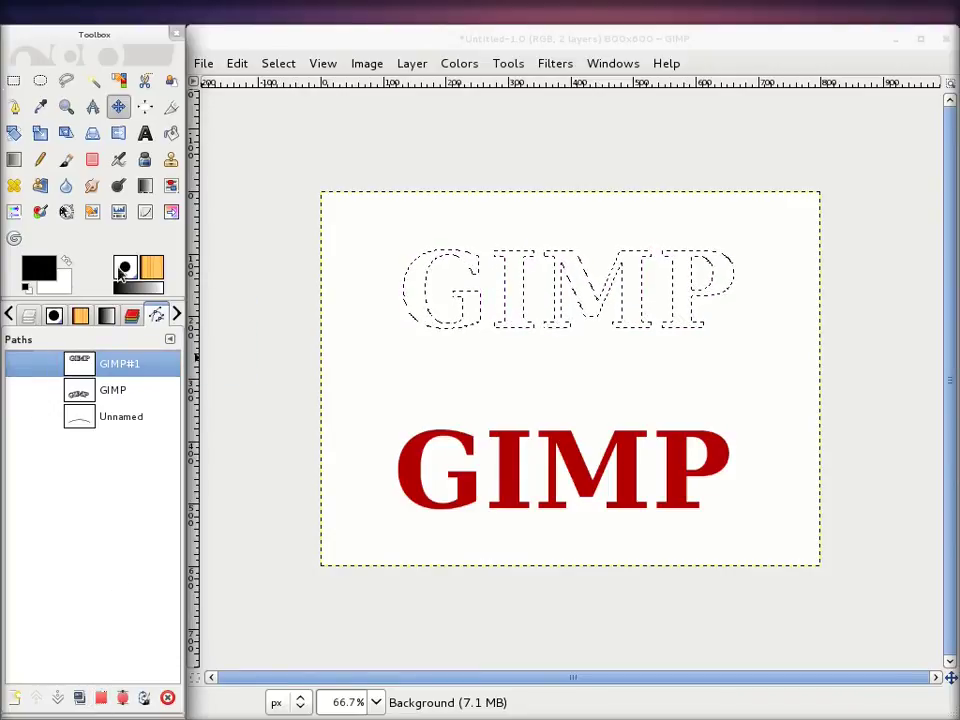
left_click_drag(152, 267, 422, 280)
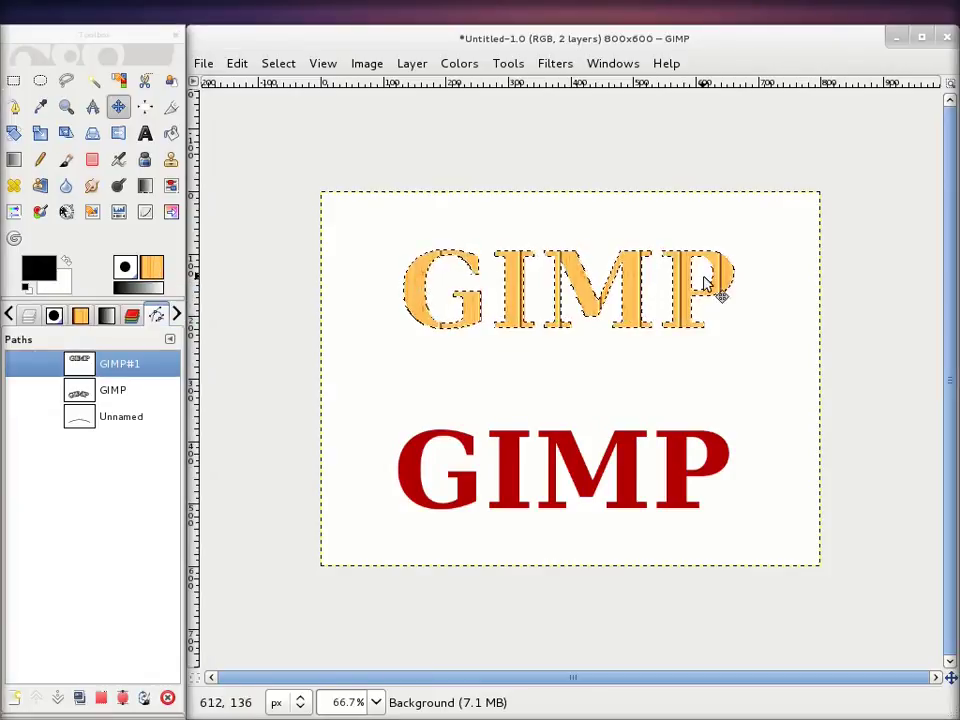
left_click(279, 63)
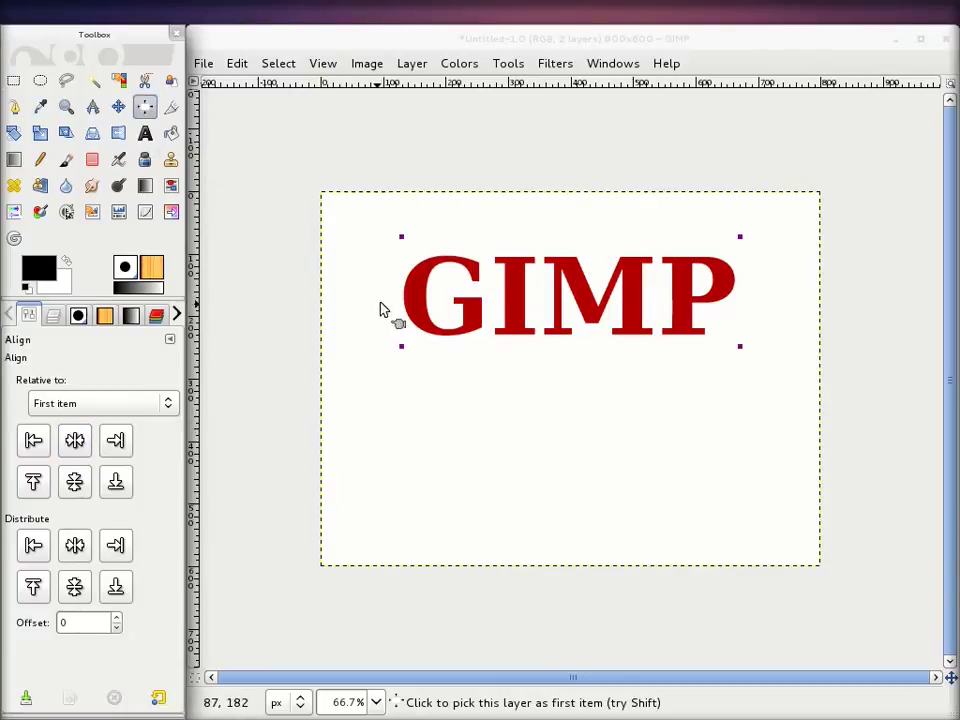
left_click(413, 295)
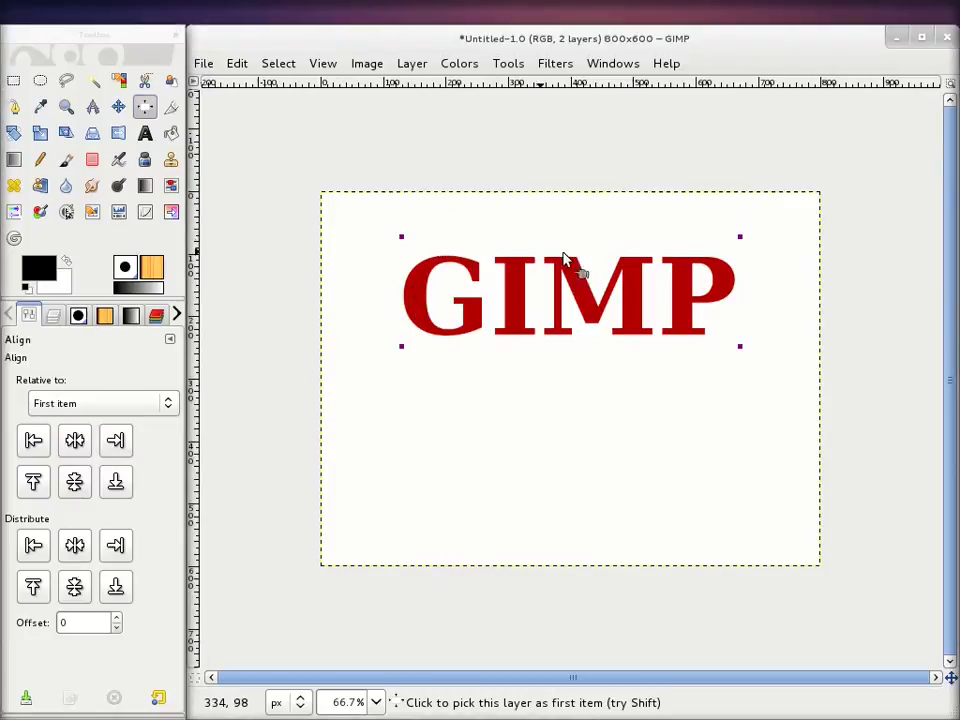
left_click(77, 482)
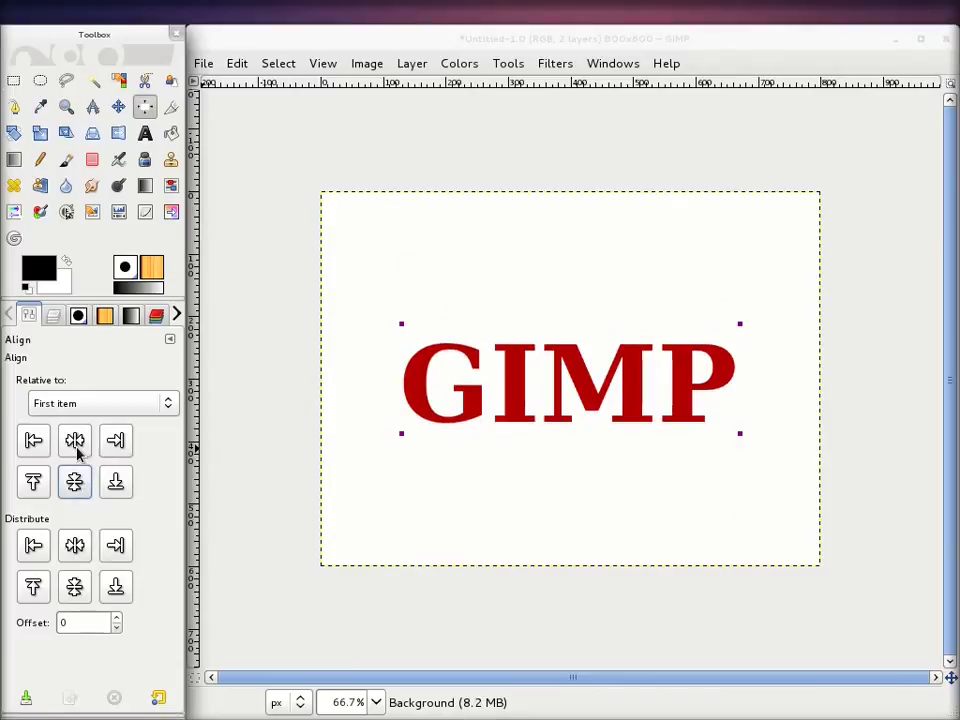
left_click(33, 482)
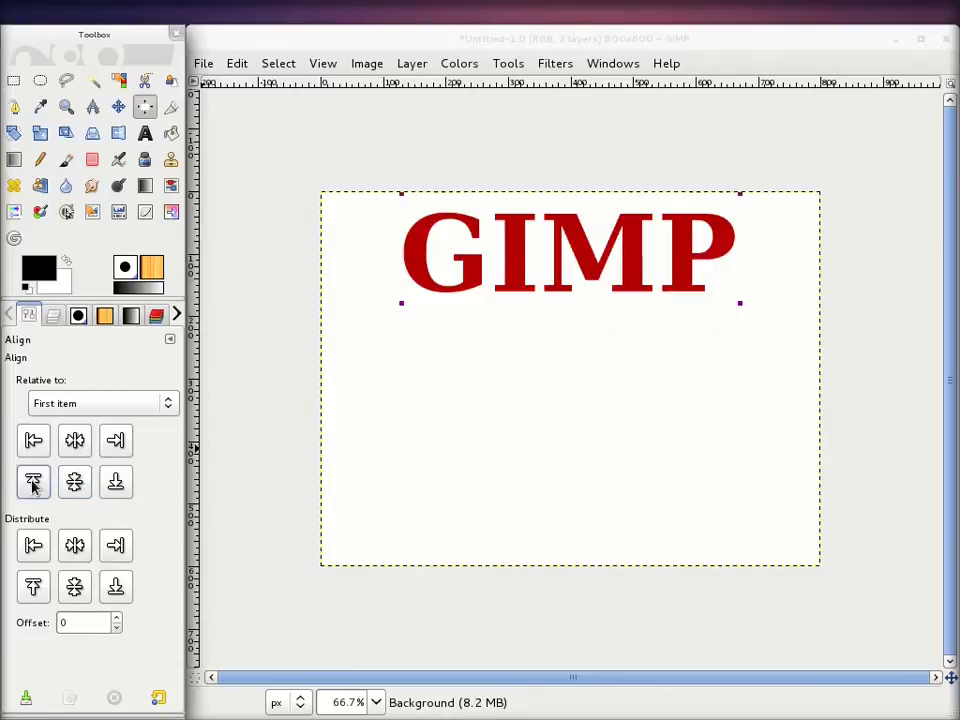
left_click(116, 482)
left_click(117, 448)
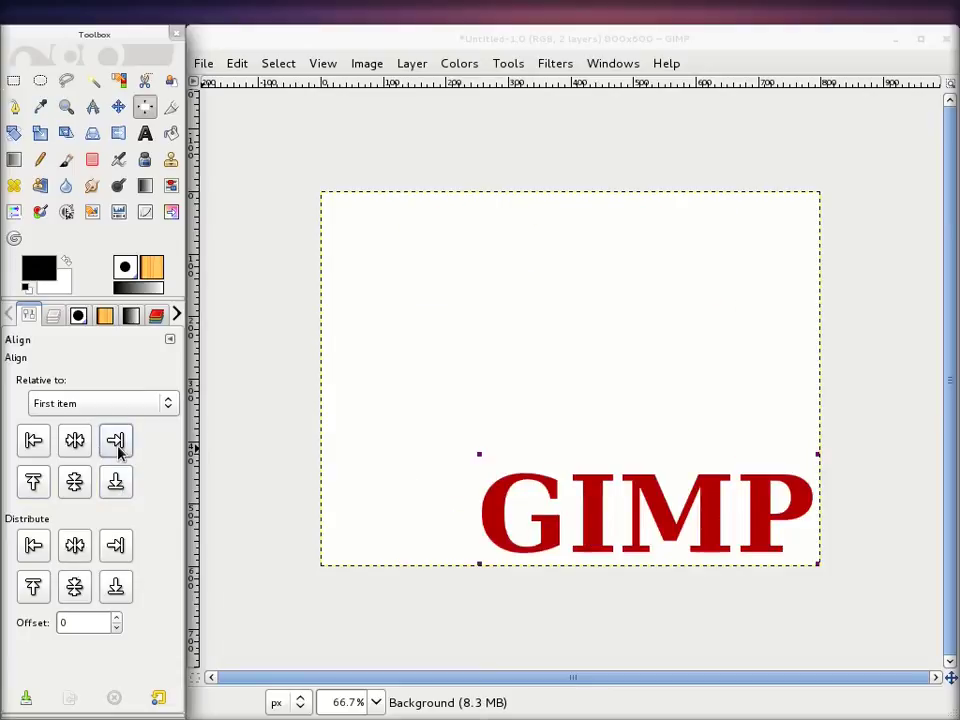
left_click(32, 449)
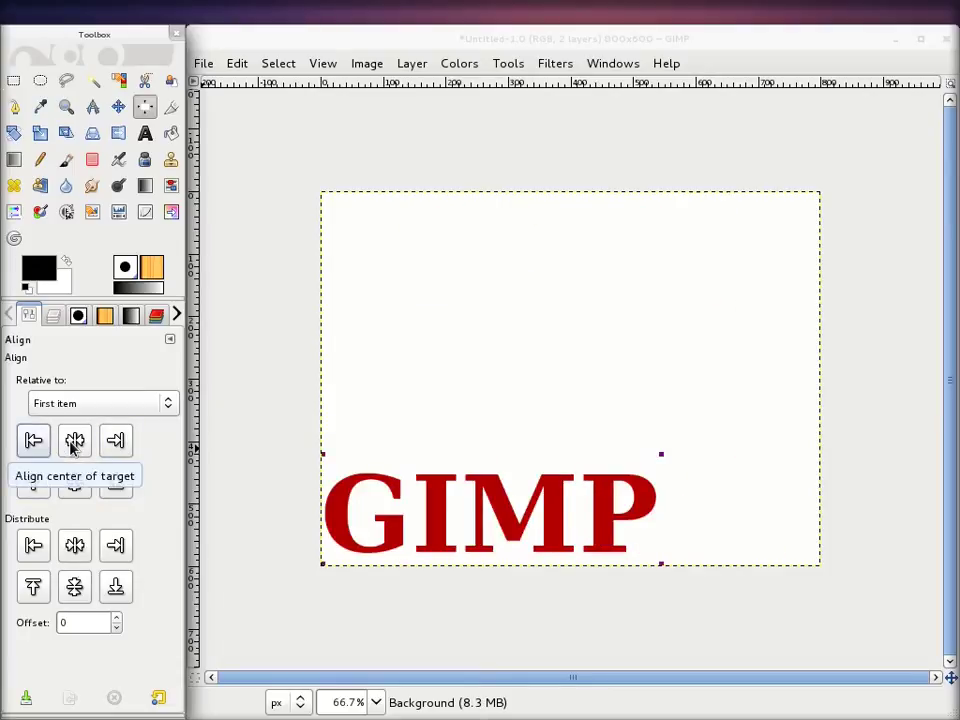
left_click(75, 445)
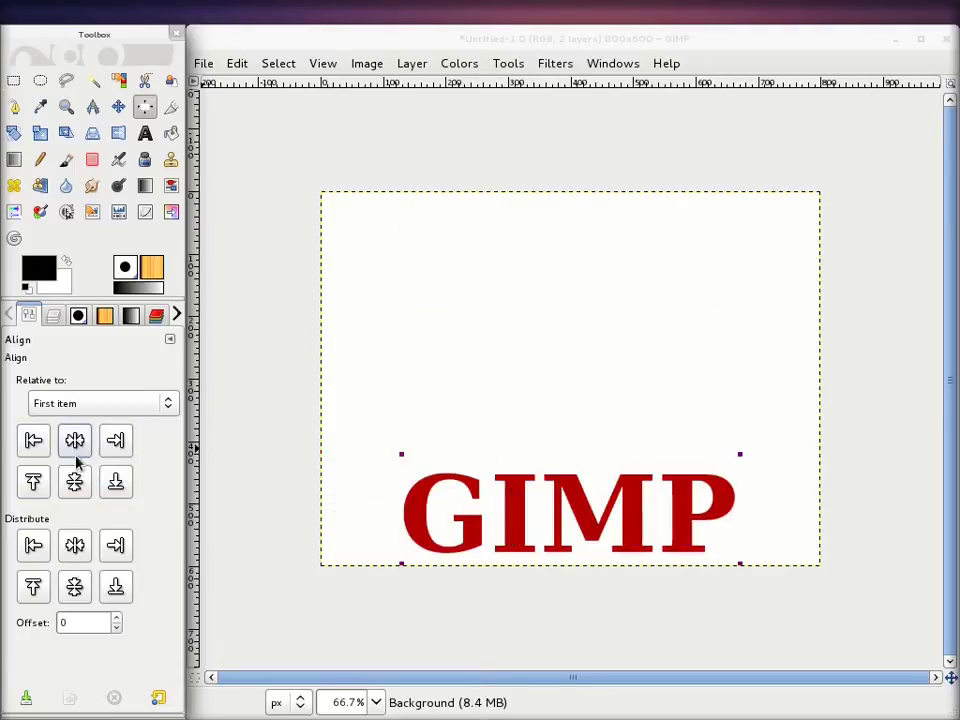
left_click(76, 482)
key("ctrl+z")
key("t")
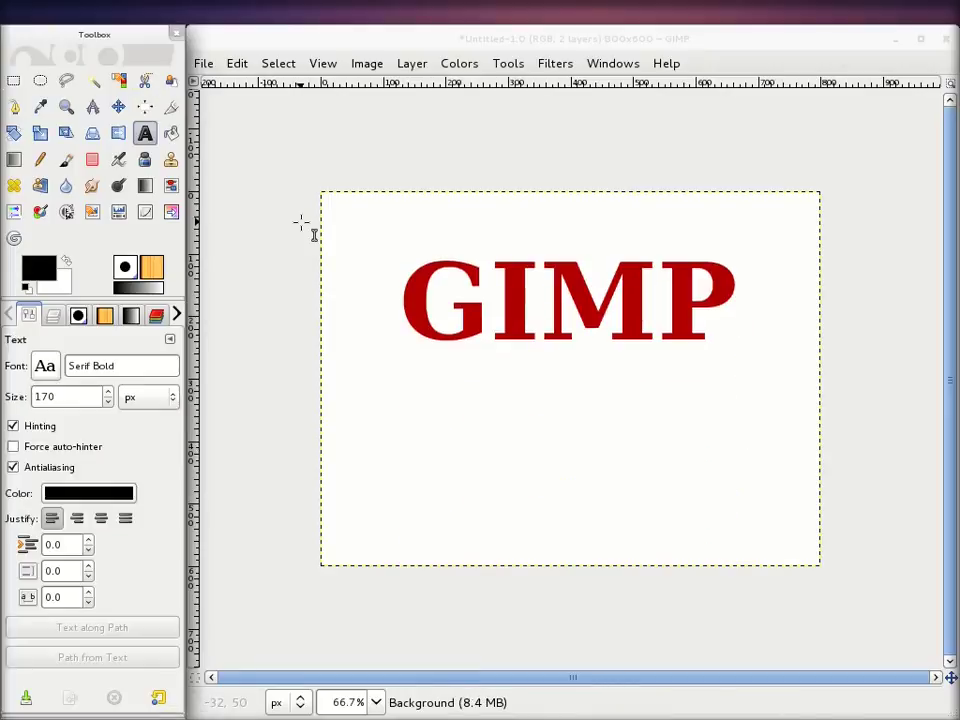
- Select the GIMP text layer and fill its lettering with black
left_click(53, 315)
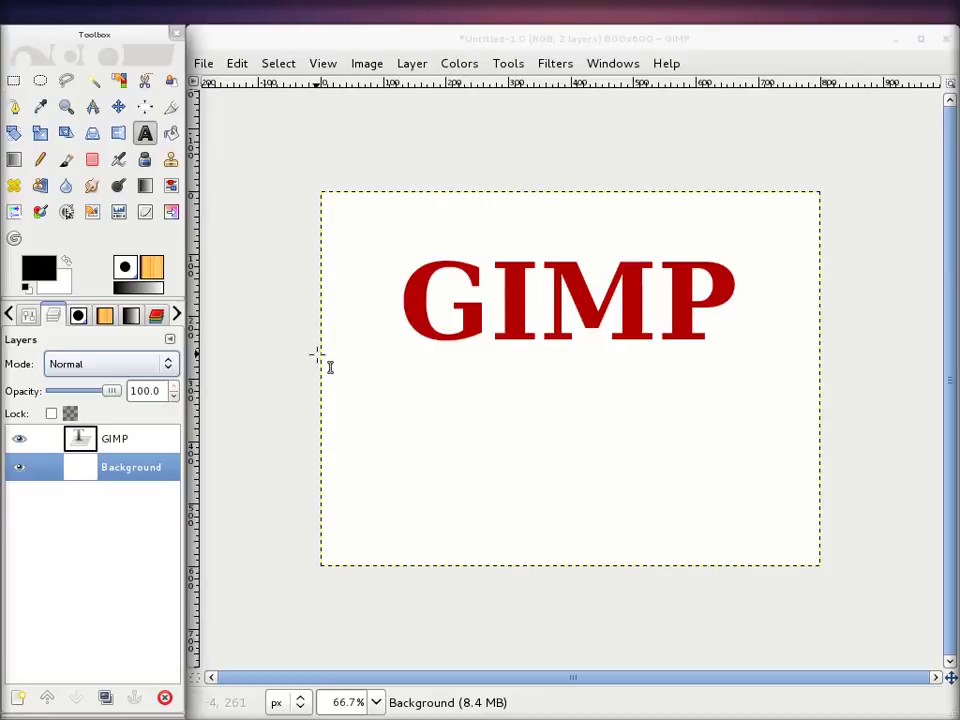
left_click(129, 442)
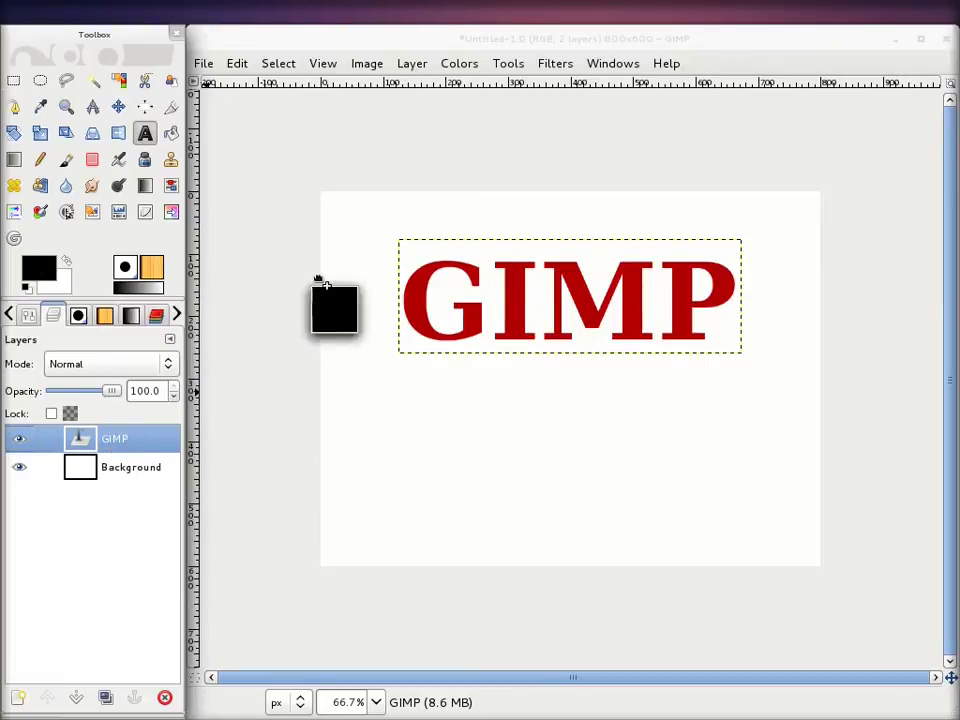
left_click_drag(38, 272, 420, 292)
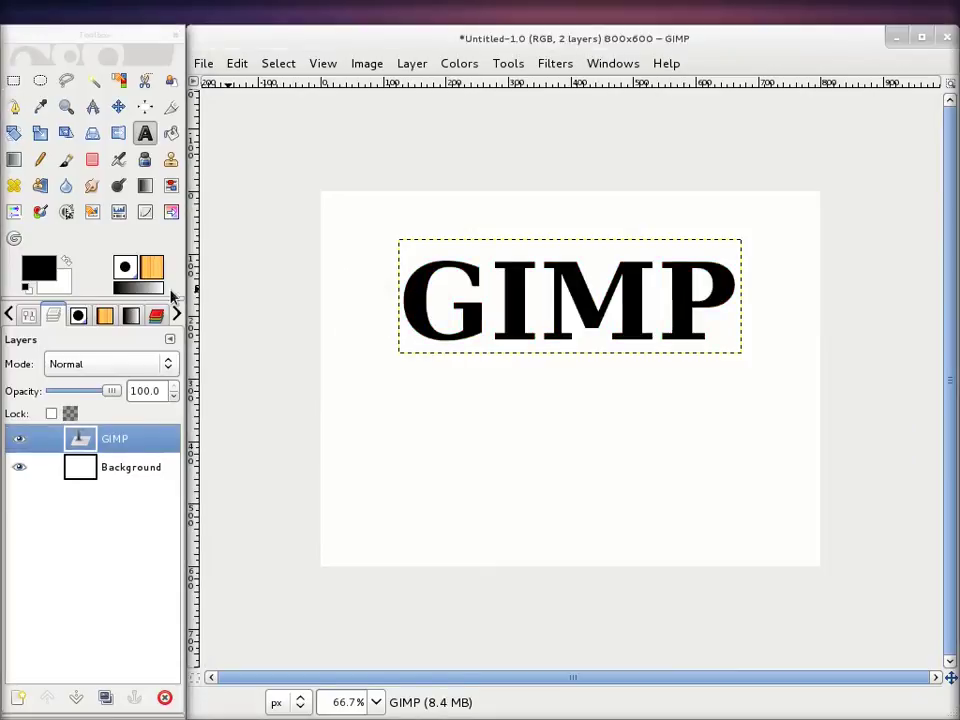
- Set the foreground colour to a bright magenta shade
left_click(38, 268)
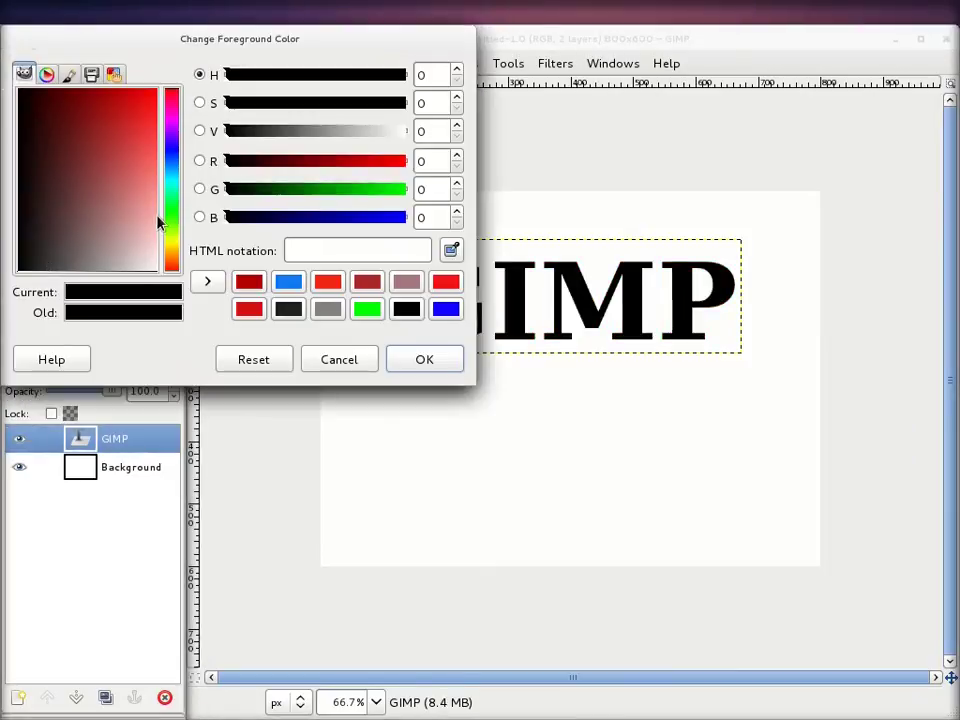
left_click(171, 189)
left_click(416, 358)
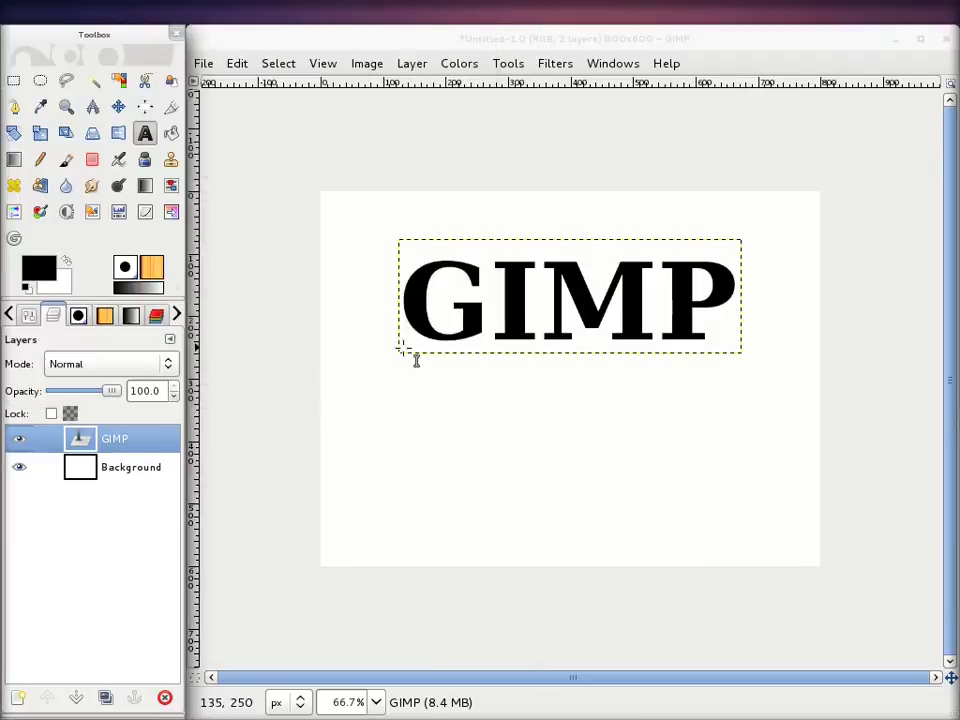
left_click(45, 268)
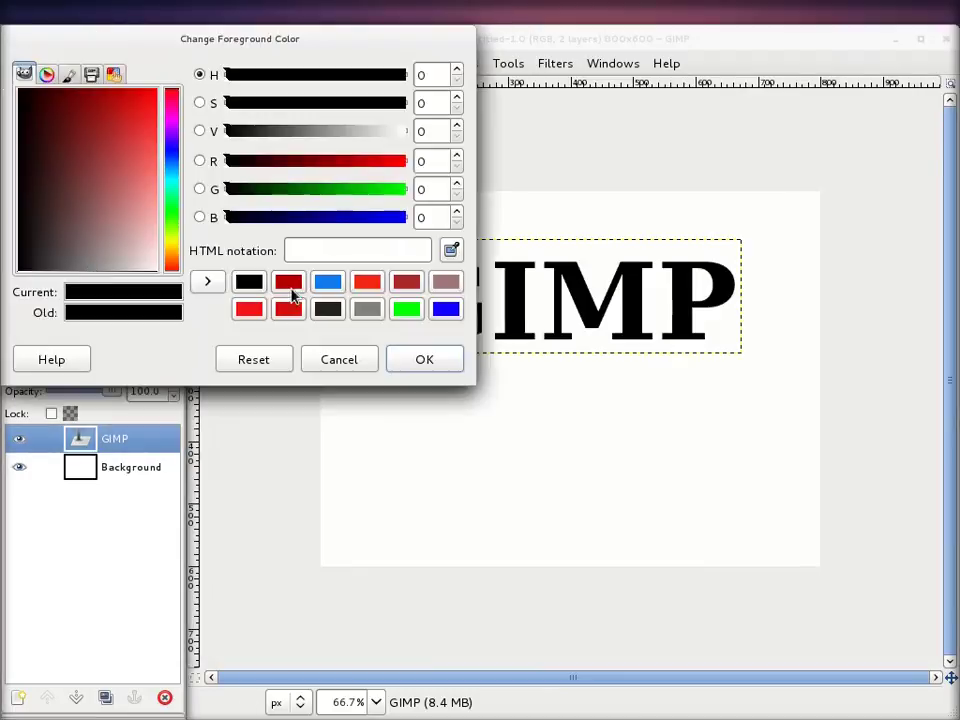
left_click(174, 170)
mouse_move(174, 170)
left_mouse_down()
mouse_move(176, 204)
mouse_move(168, 116)
left_mouse_up()
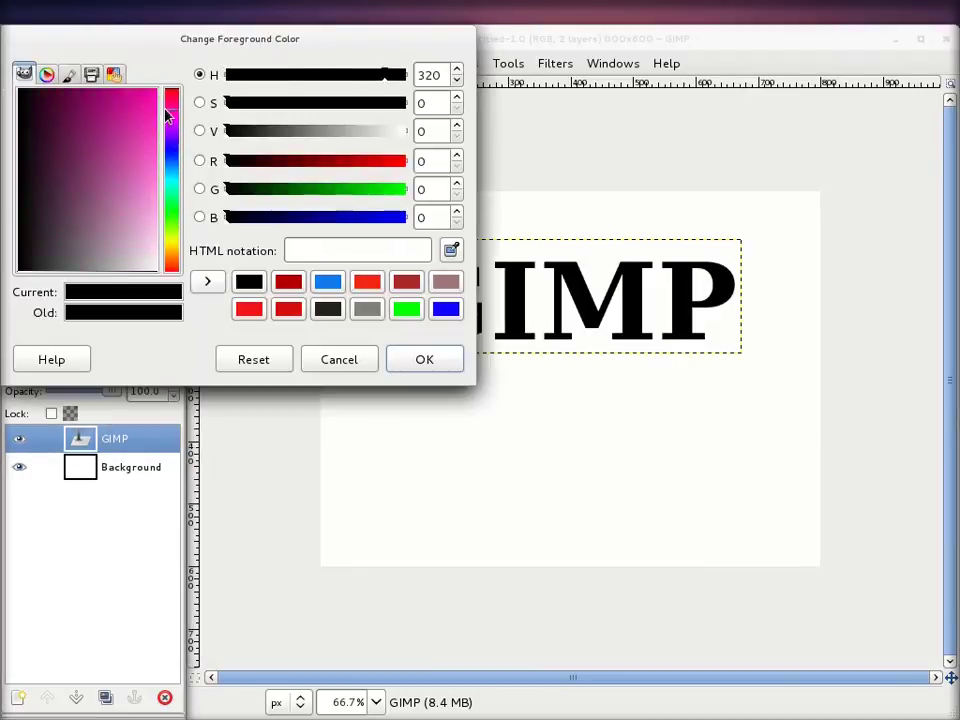
left_click(140, 120)
left_click(401, 358)
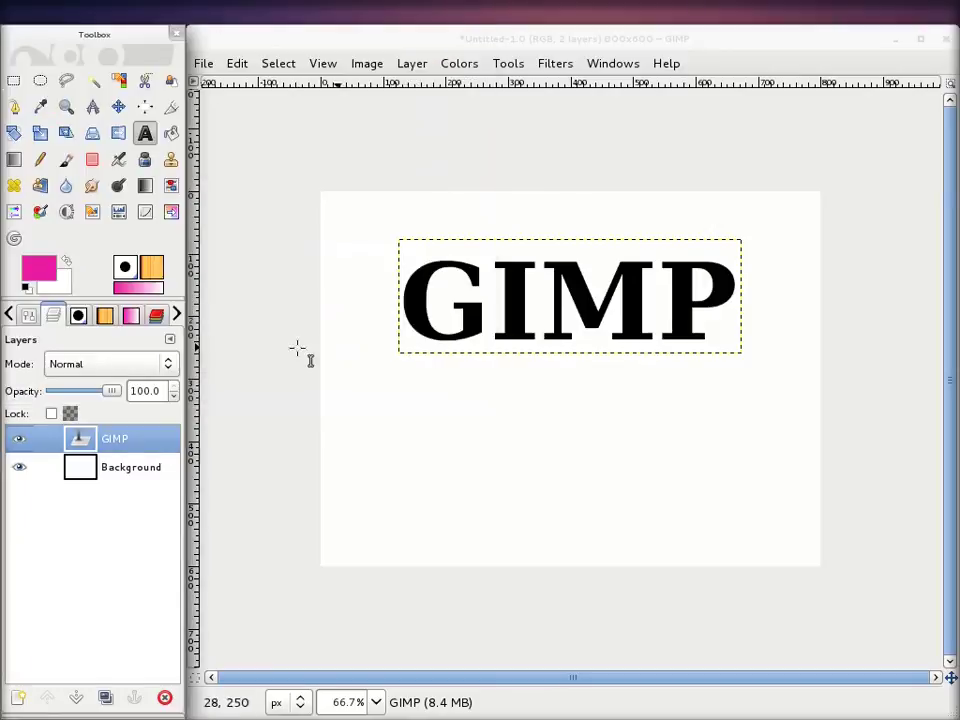
- Fill the GIMP letters with the magenta foreground colour
left_click_drag(58, 272, 440, 295)
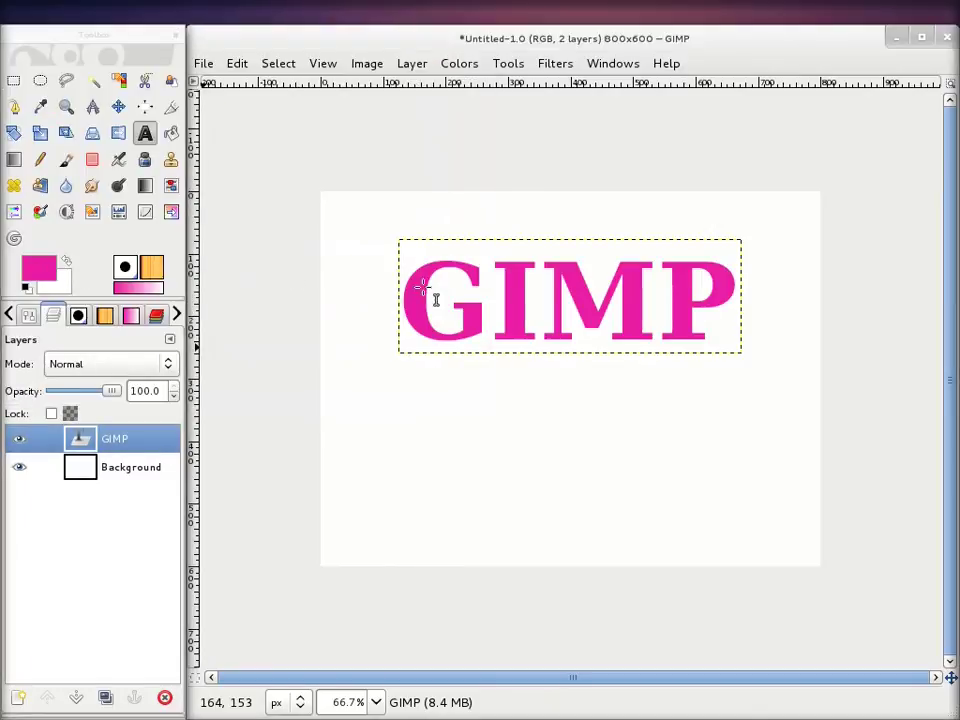
scroll(471, 272, "up", 2)
scroll(482, 279, "up", 2)
scroll(486, 279, "up", 1)
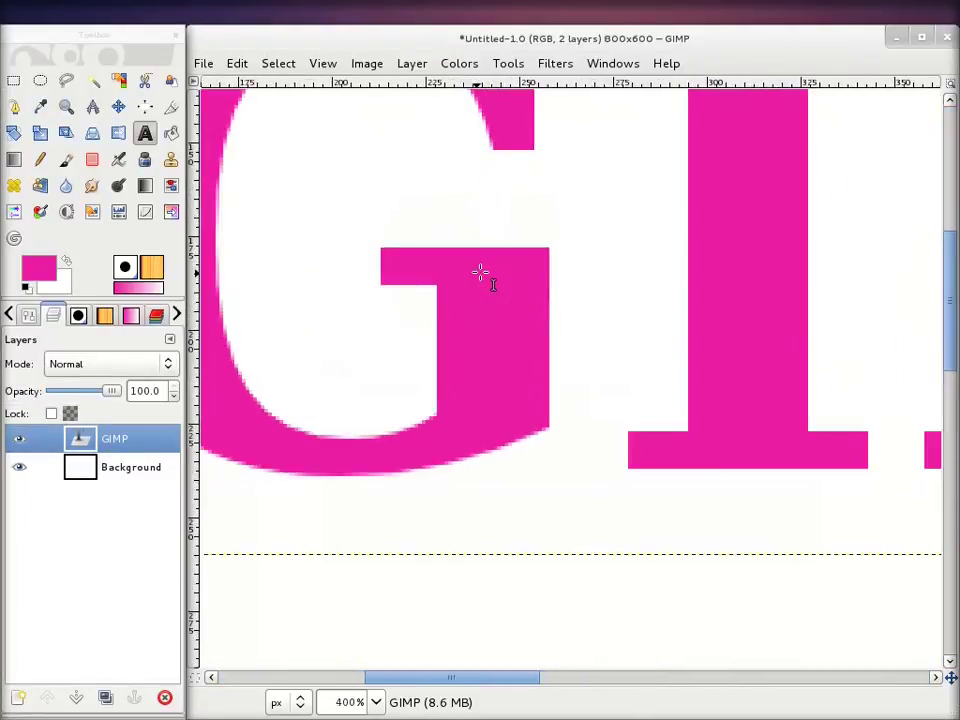
scroll(484, 343, "down", 2)
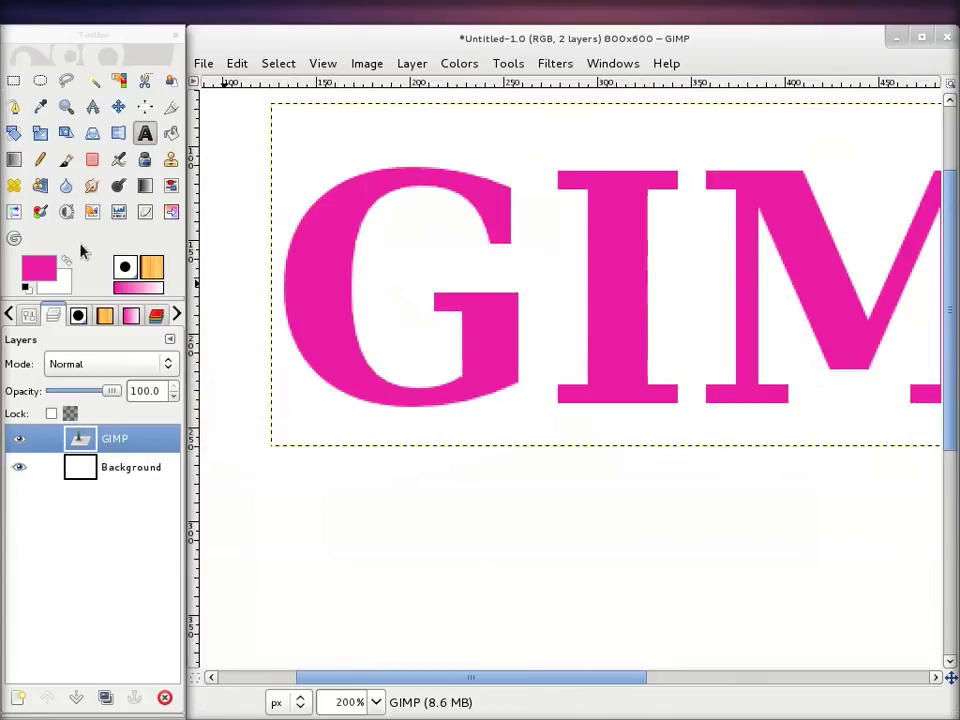
- Zoom the canvas out and turn on Lock alpha channel for the GIMP text layer
scroll(489, 262, "down", 1)
scroll(542, 268, "down", 1)
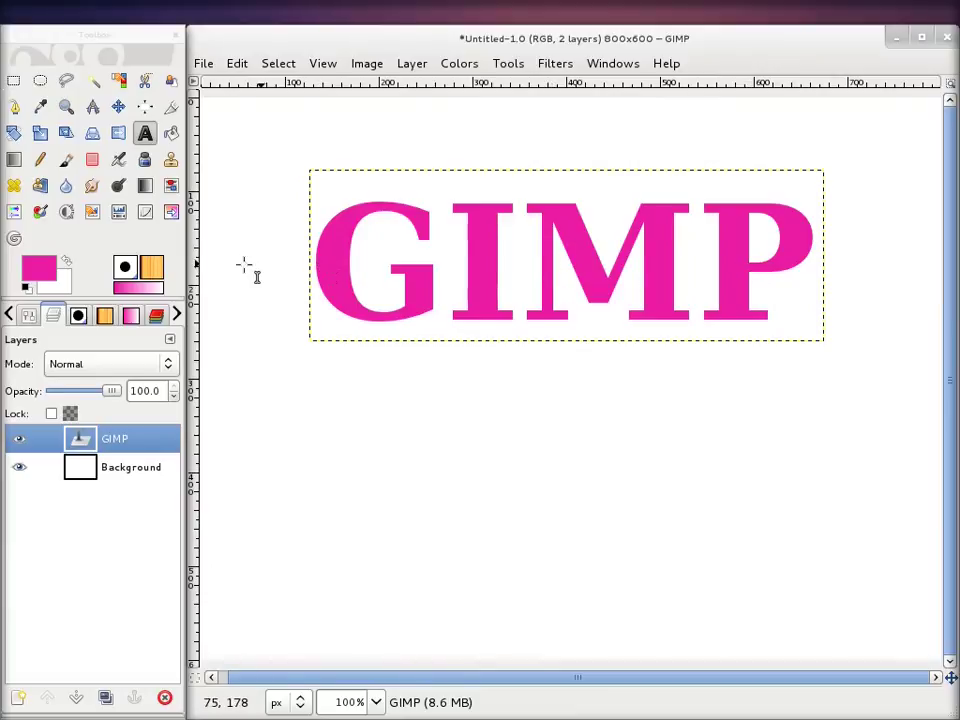
left_click(77, 316)
scroll(115, 505, "down", 3)
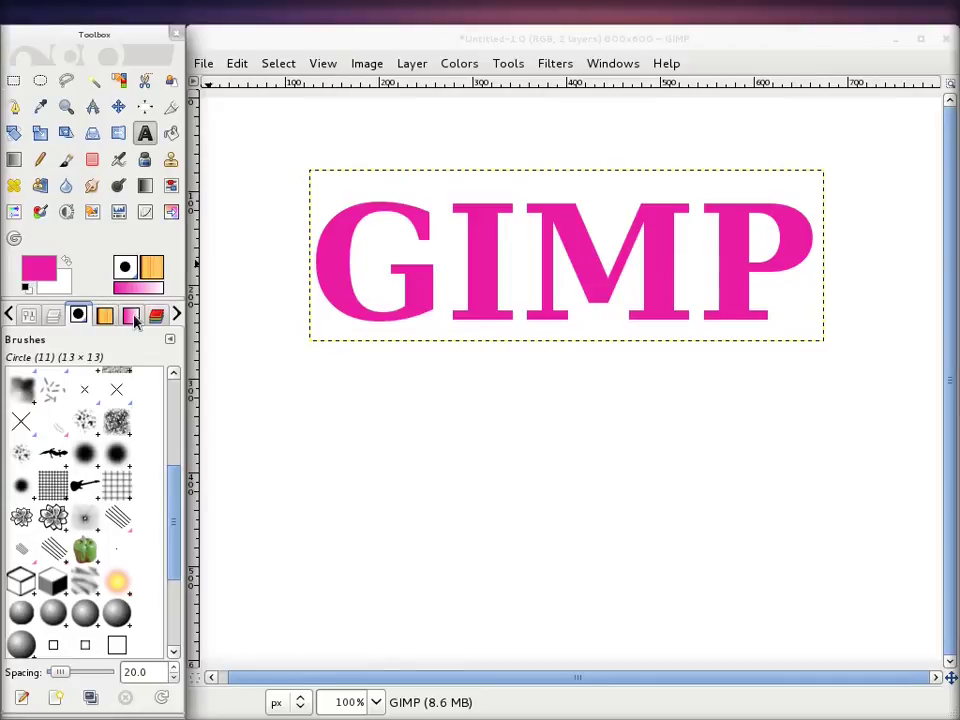
left_click(53, 316)
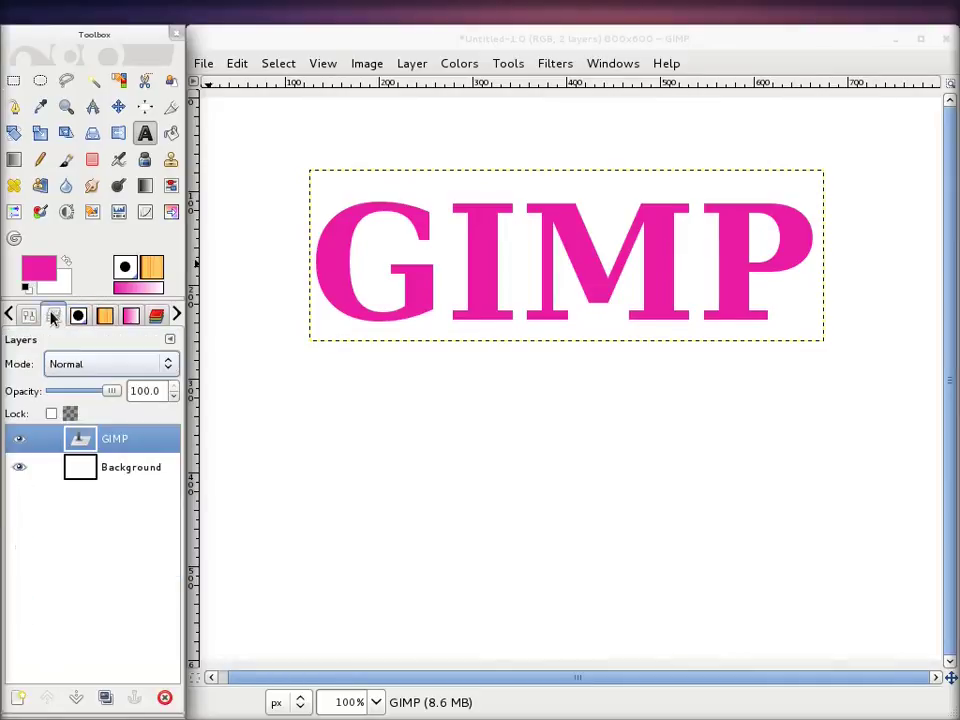
left_click(51, 414)
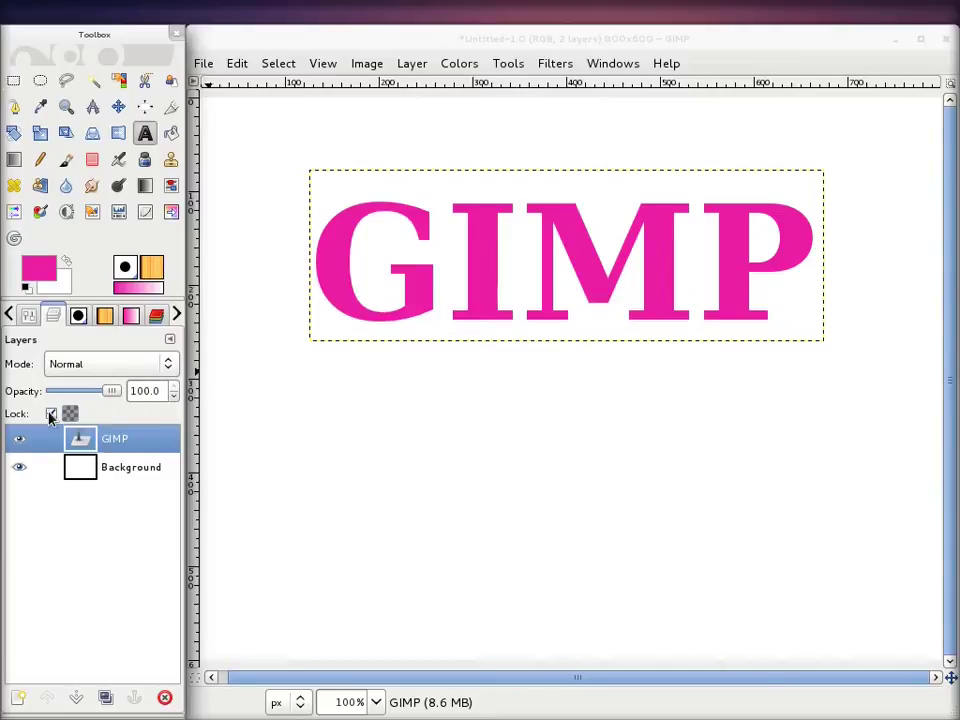
- Trial-fill the GIMP letters with the Leaves pattern, then undo that fill
left_click(106, 316)
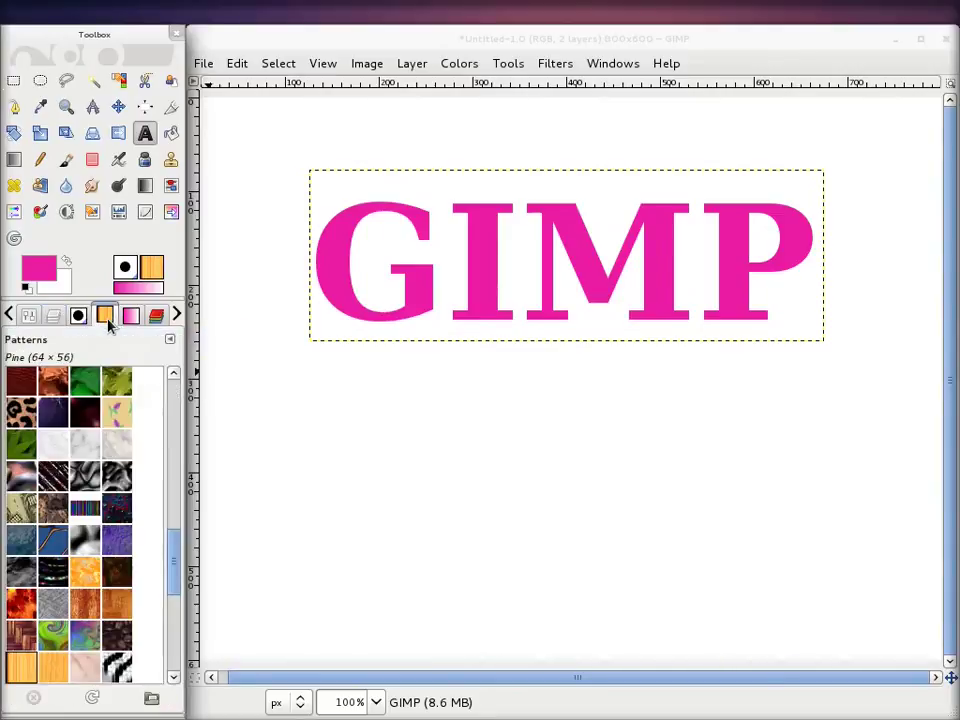
left_click_drag(85, 381, 476, 250)
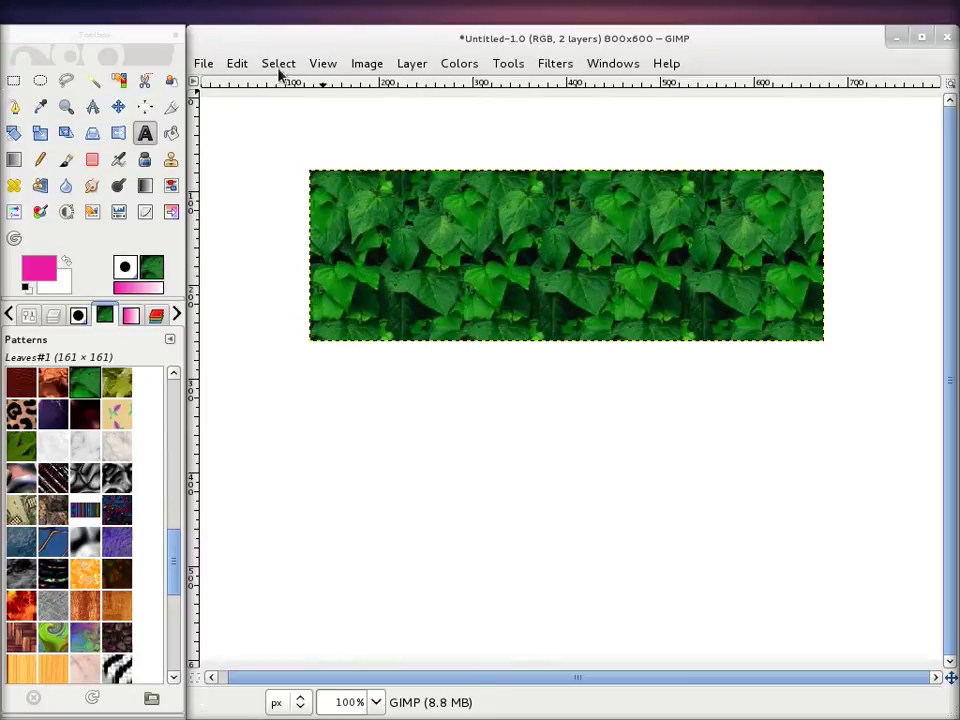
left_click(239, 64)
left_click(253, 88)
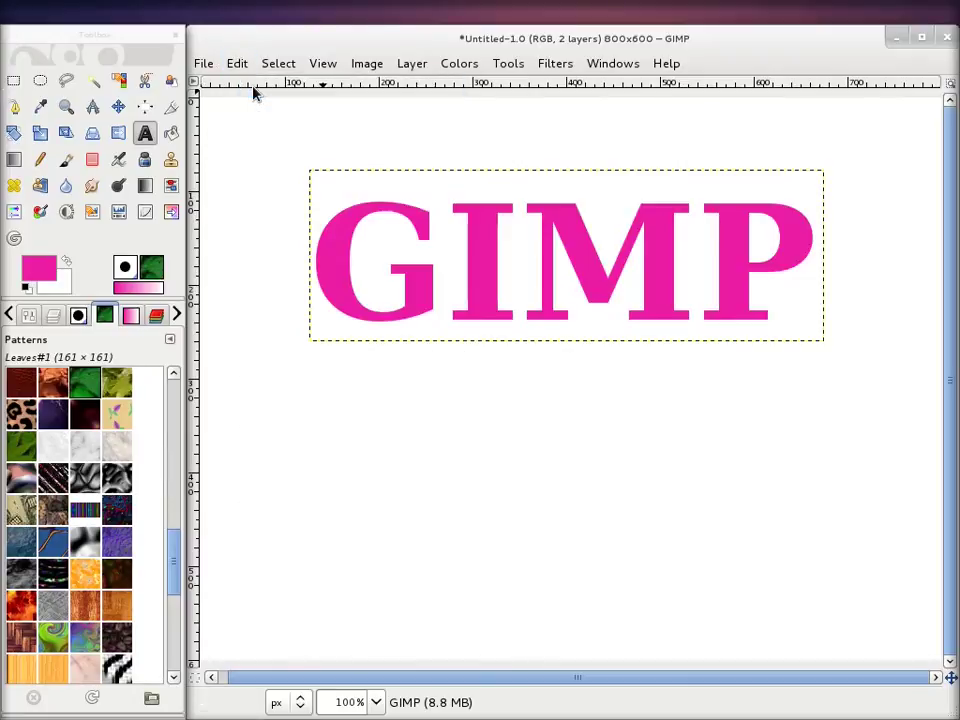
left_click(53, 316)
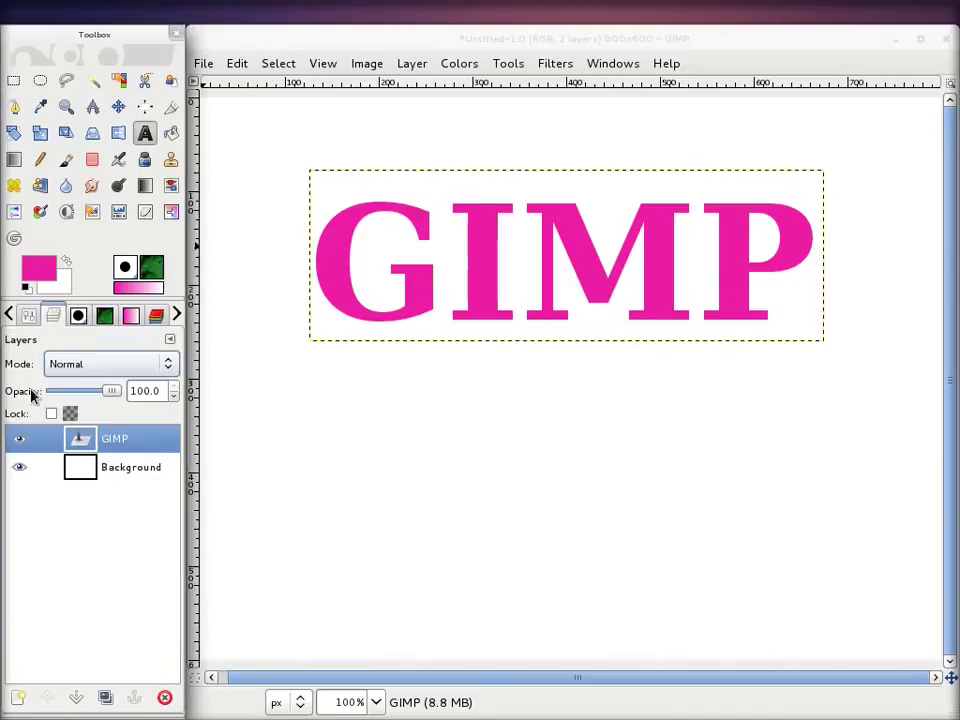
- Lock the text layer's alpha, toggle the Background visibility, and fill the letters with Leaves
left_click(51, 414)
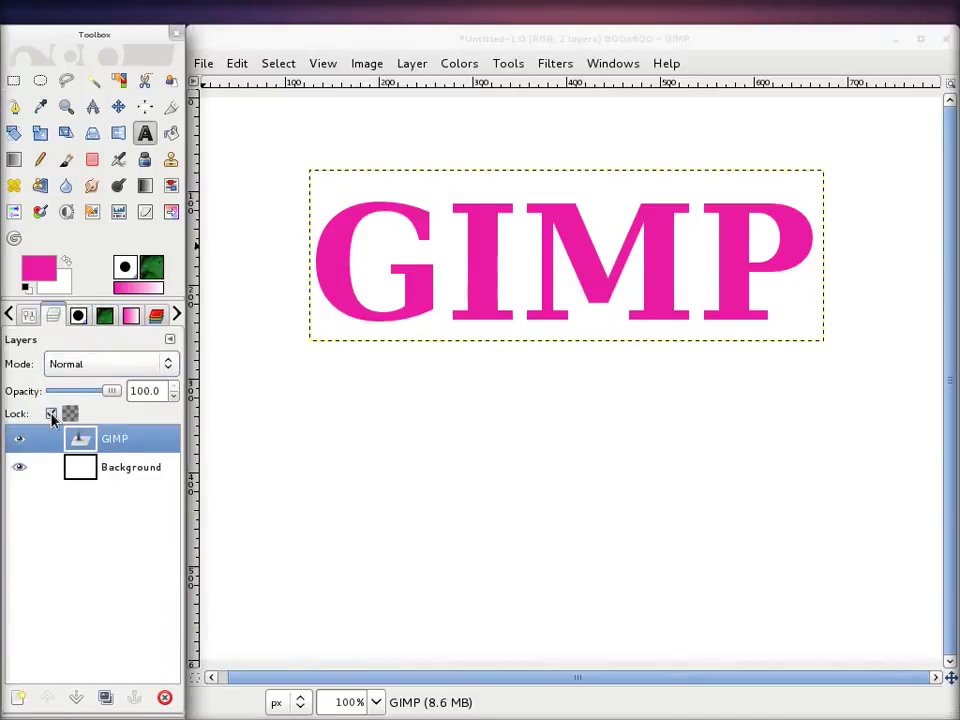
left_click(19, 467)
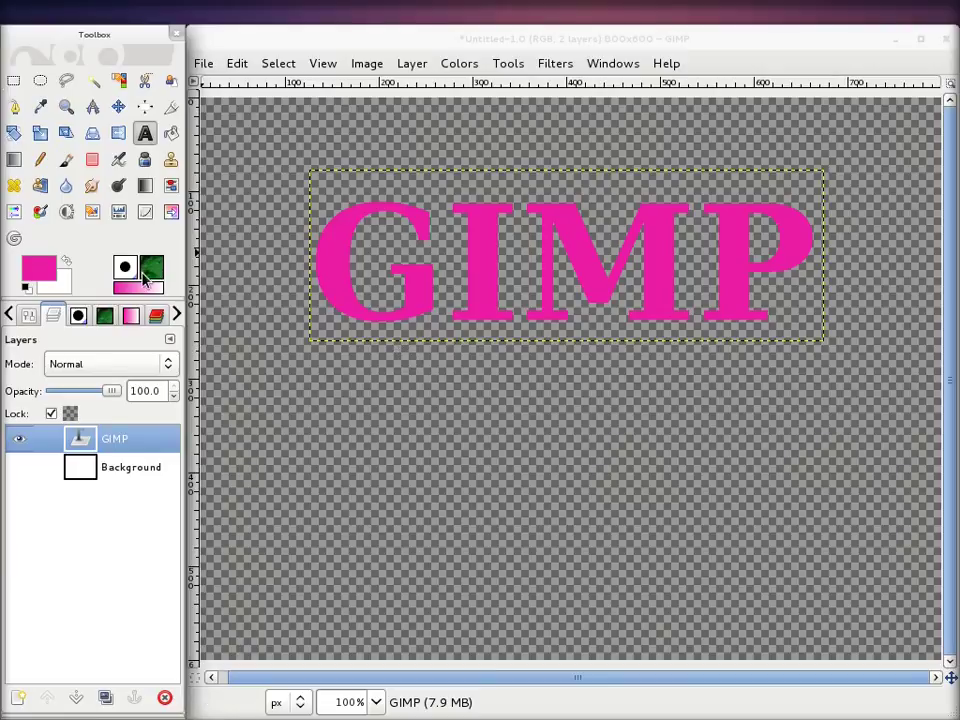
left_click(51, 413)
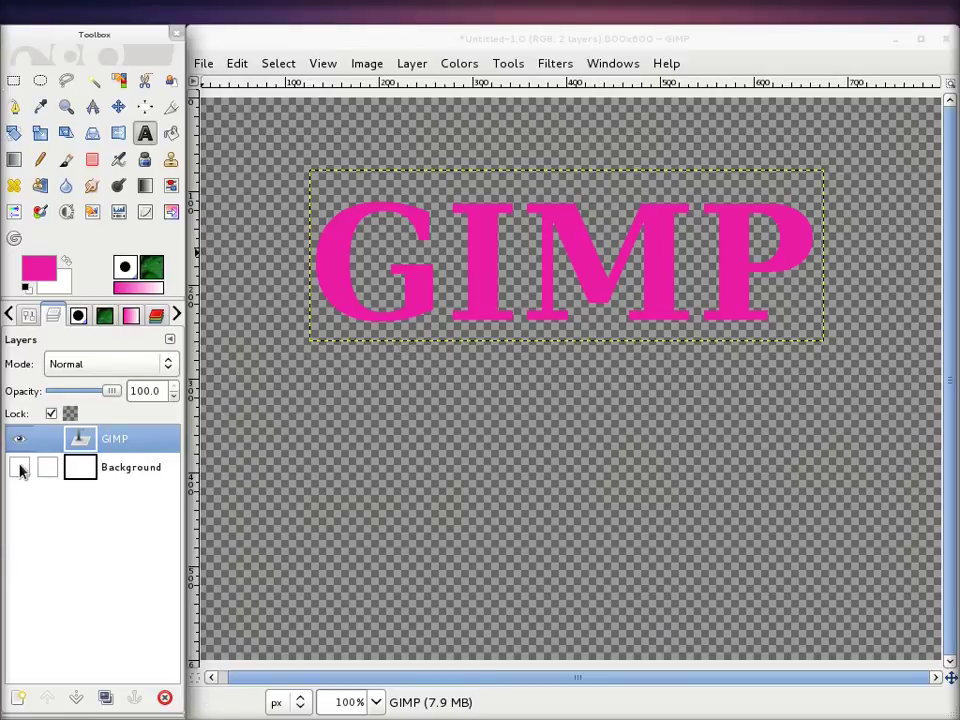
left_click(19, 467)
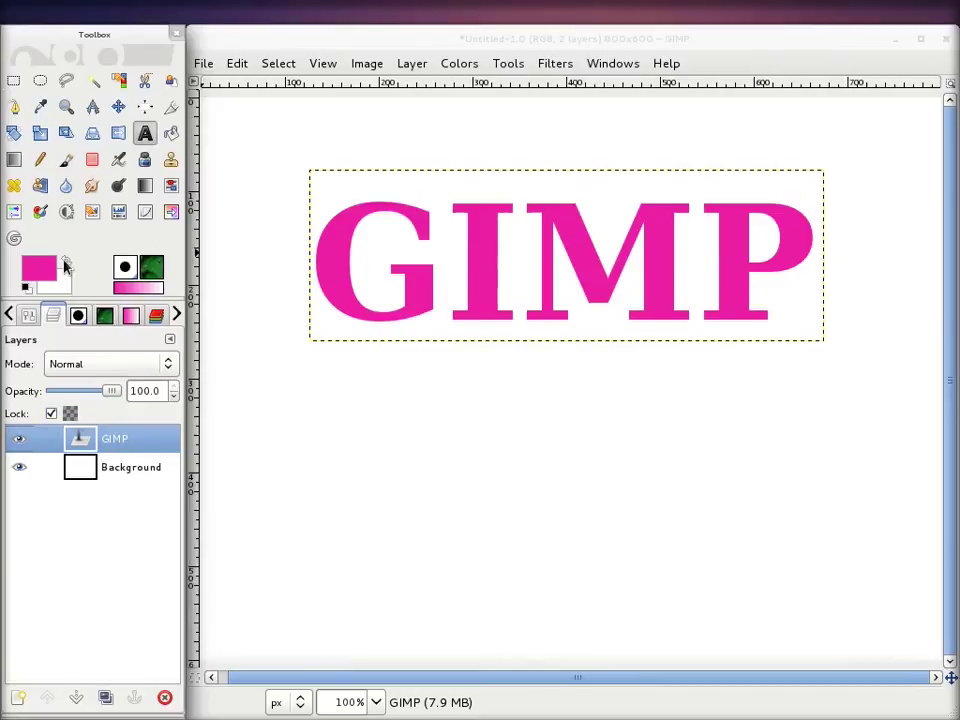
left_click_drag(157, 272, 336, 263)
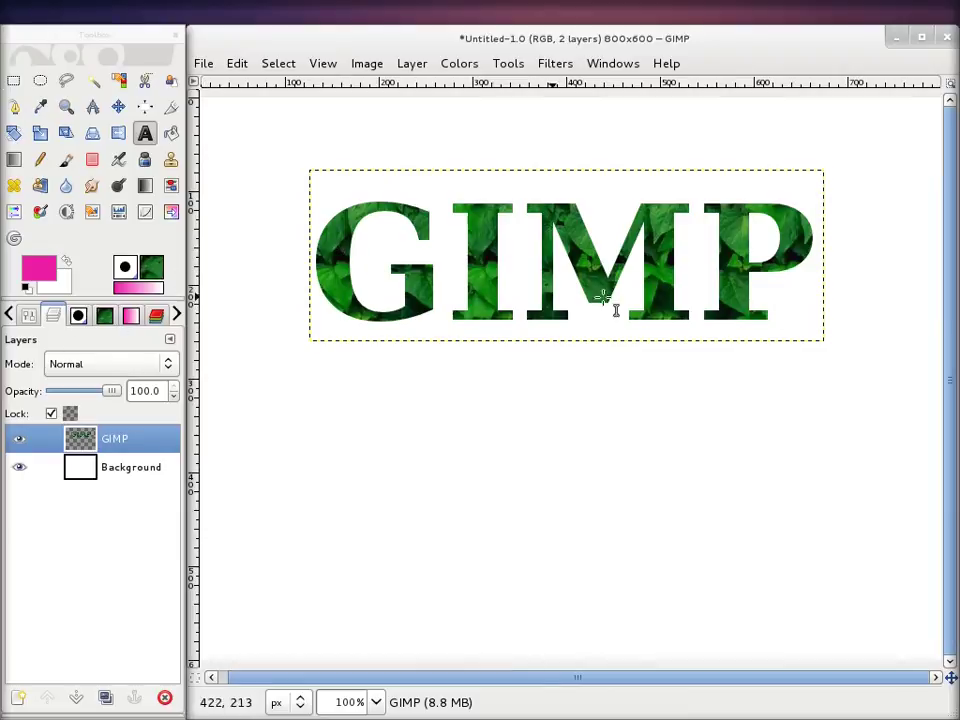
- Try the Orange pattern on the letters, then refill them with solid pink
left_click(105, 315)
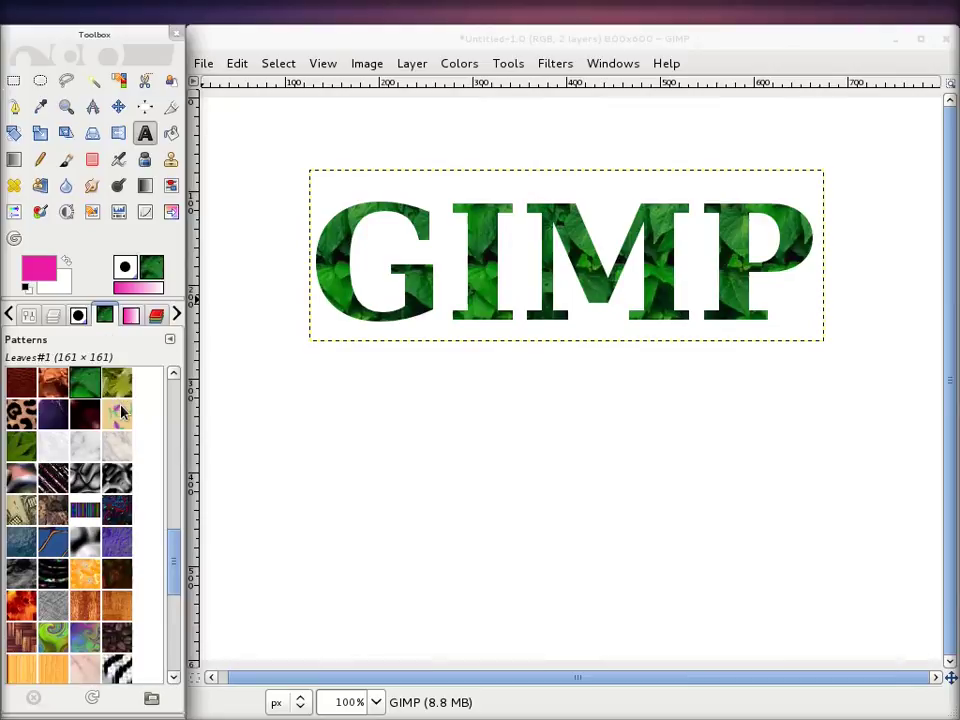
scroll(121, 410, "down", 3)
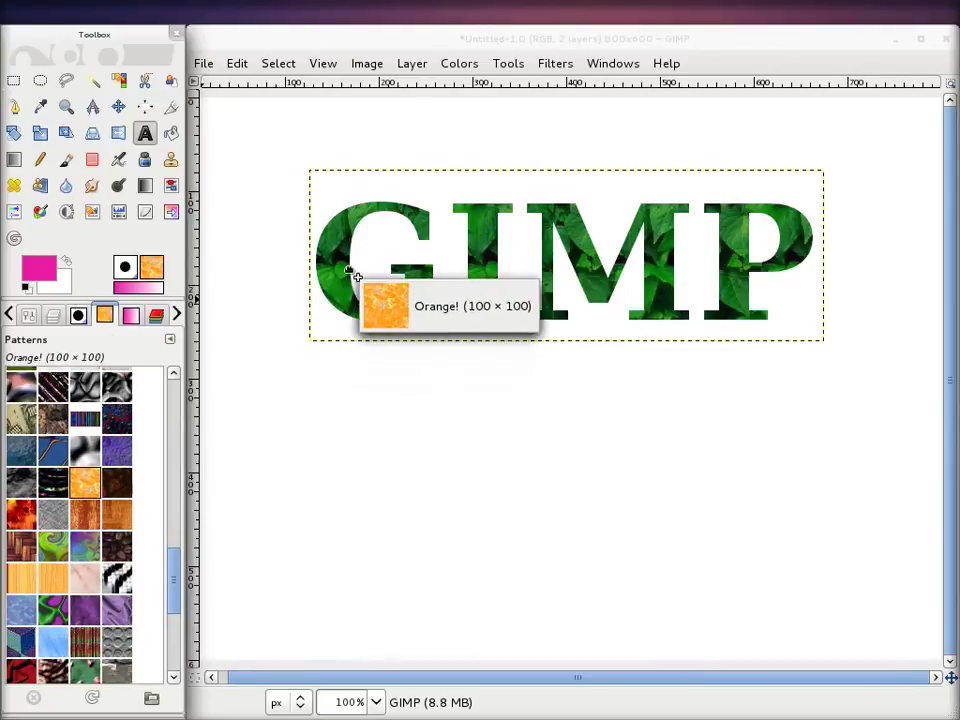
left_click_drag(85, 482, 340, 270)
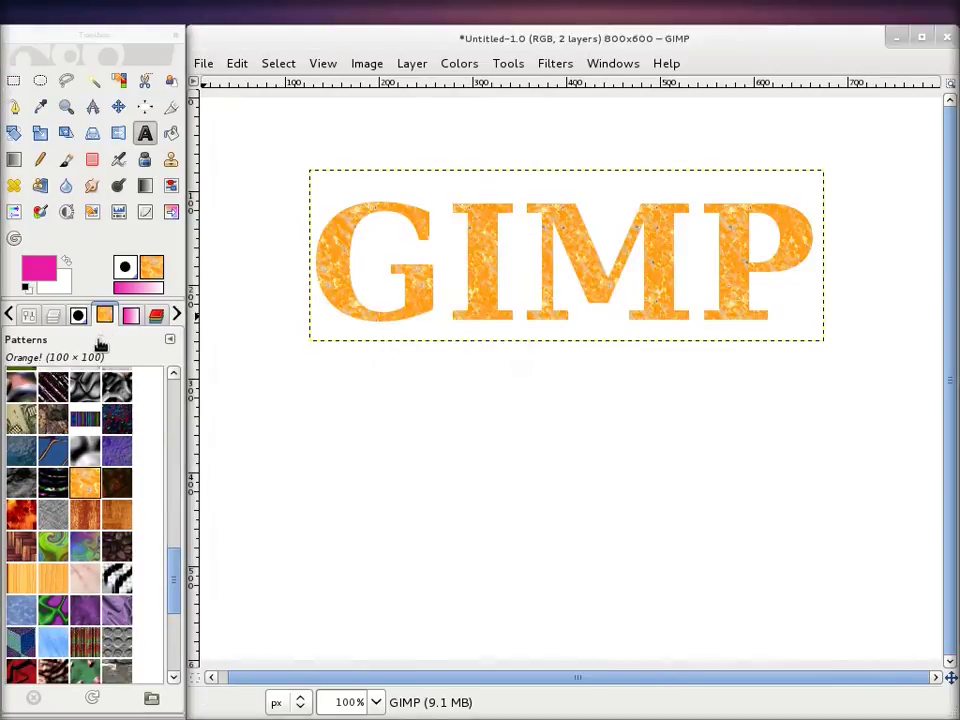
left_click_drag(40, 268, 340, 262)
left_click(35, 272)
- Select the Pepper brush with the Paintbrush tool
left_click(334, 358)
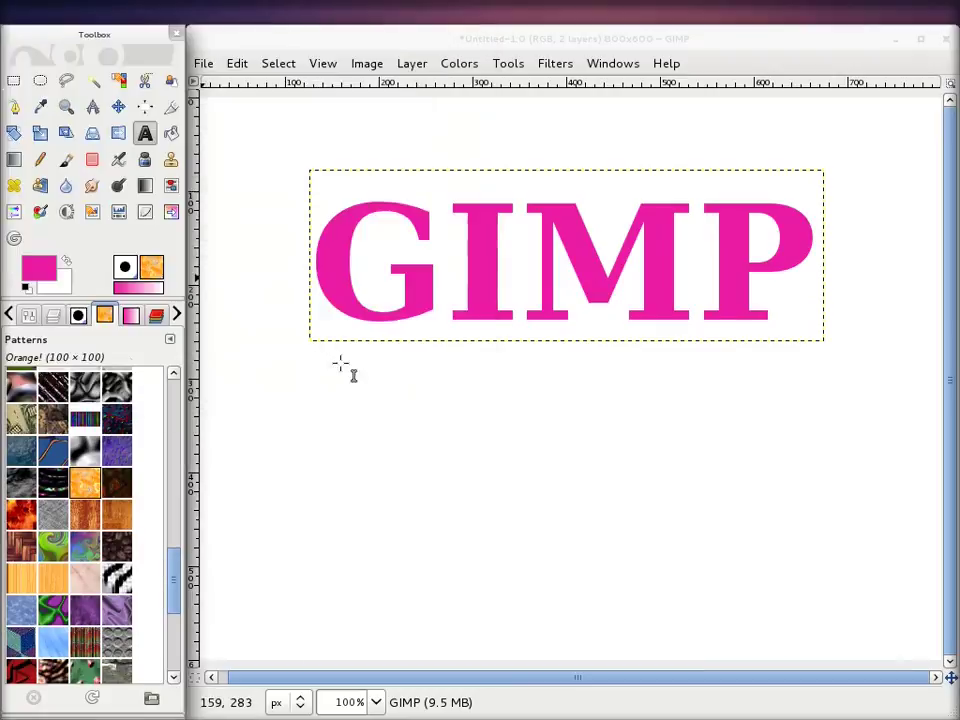
left_click(78, 315)
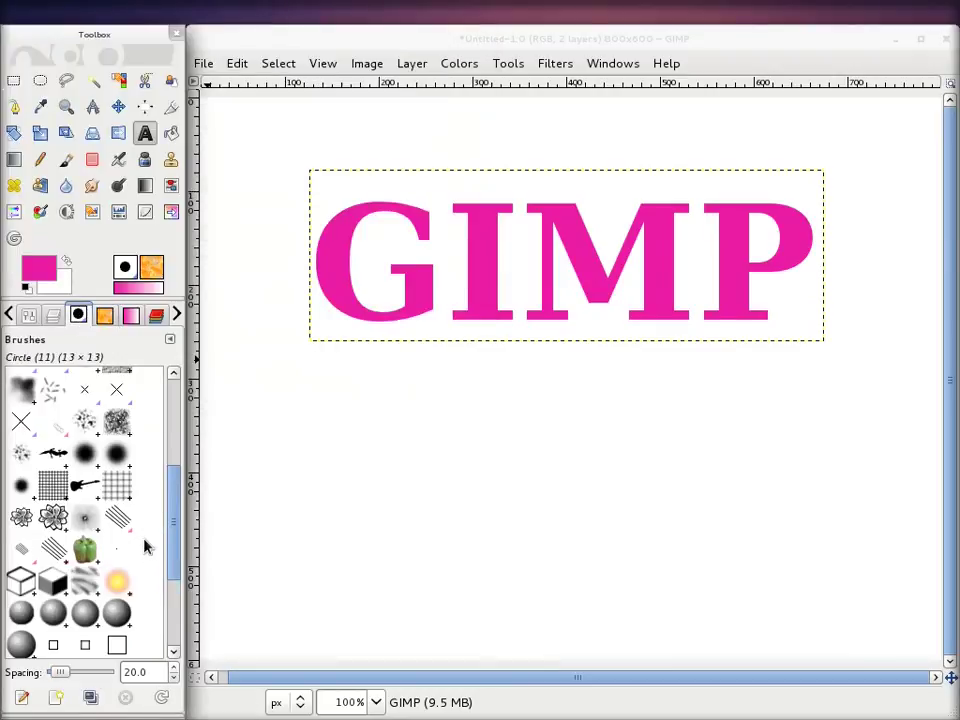
scroll(130, 540, "down", 2)
left_click(86, 420)
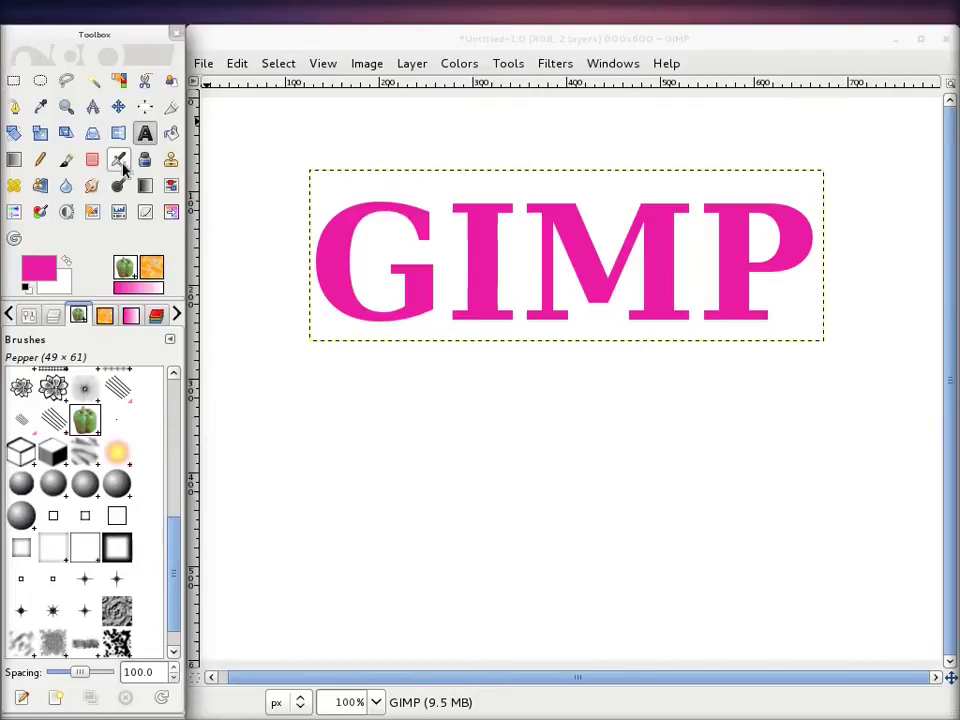
left_click(66, 159)
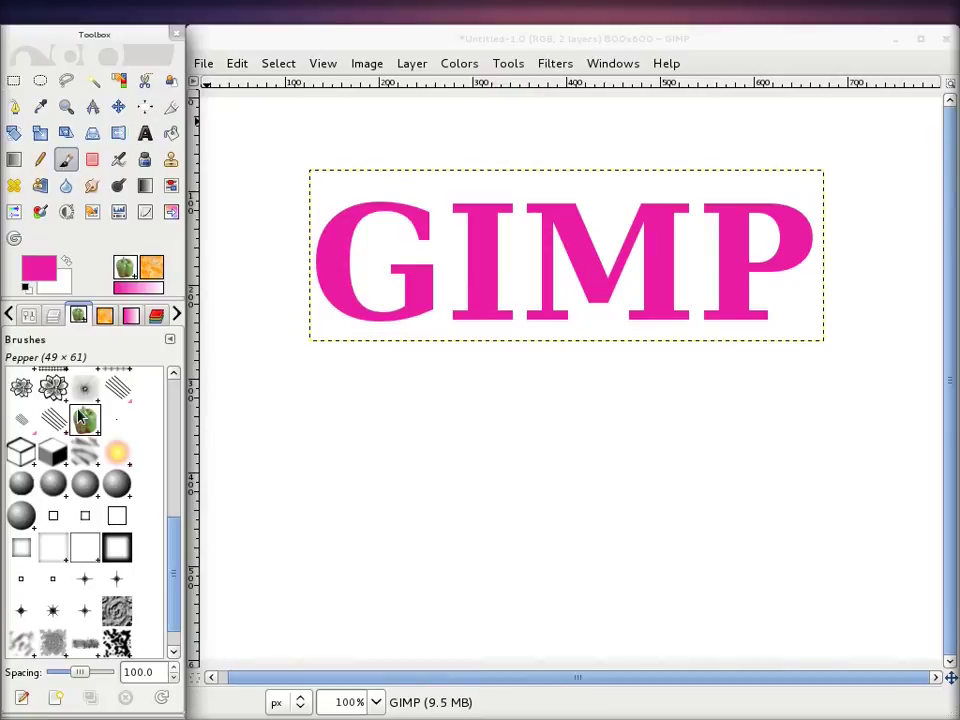
- Stamp pepper dabs across the G, I, M and P, then refill the letters solid pink
left_click(332, 268)
left_click(408, 226)
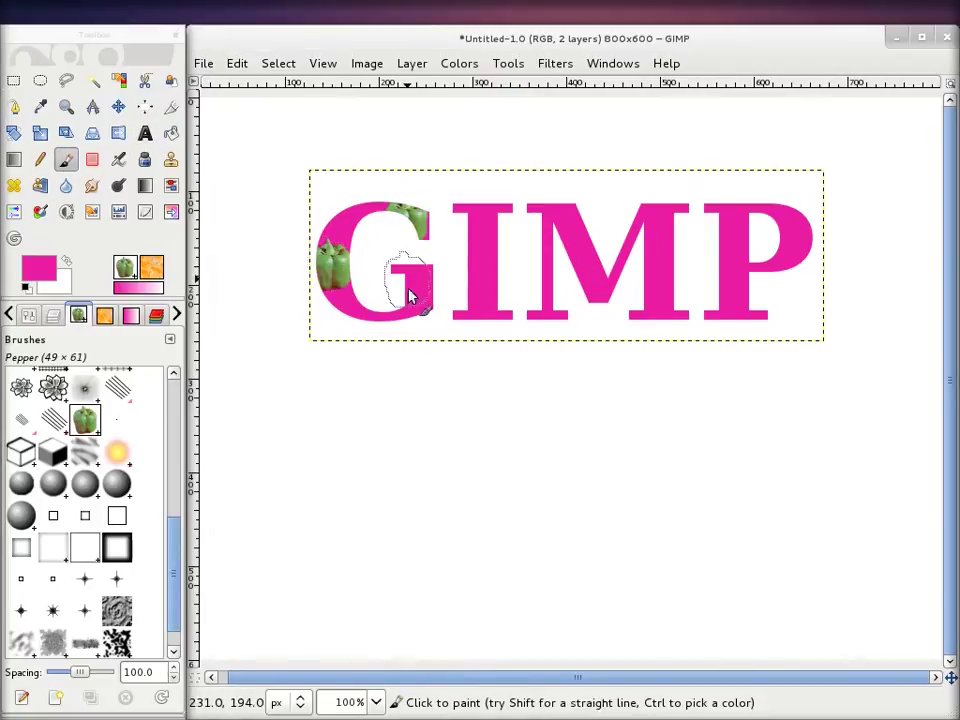
left_click(406, 302)
left_click(488, 290)
left_click(487, 213)
left_click(602, 258)
left_click(547, 296)
left_click(663, 262)
left_click(667, 213)
left_click(788, 212)
left_click(757, 293)
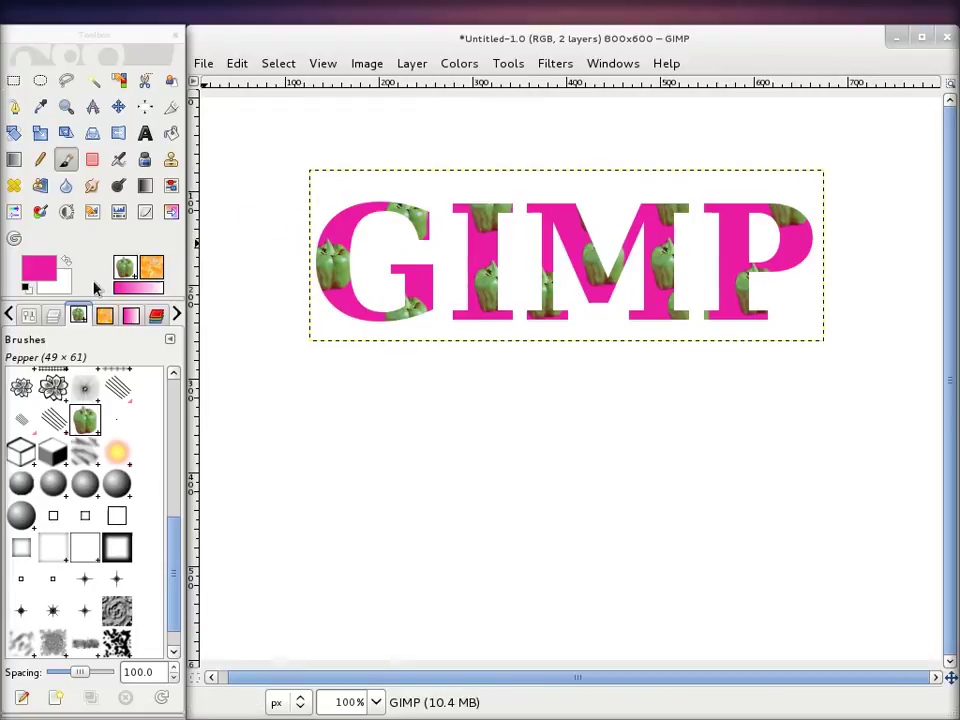
left_click_drag(43, 277, 333, 276)
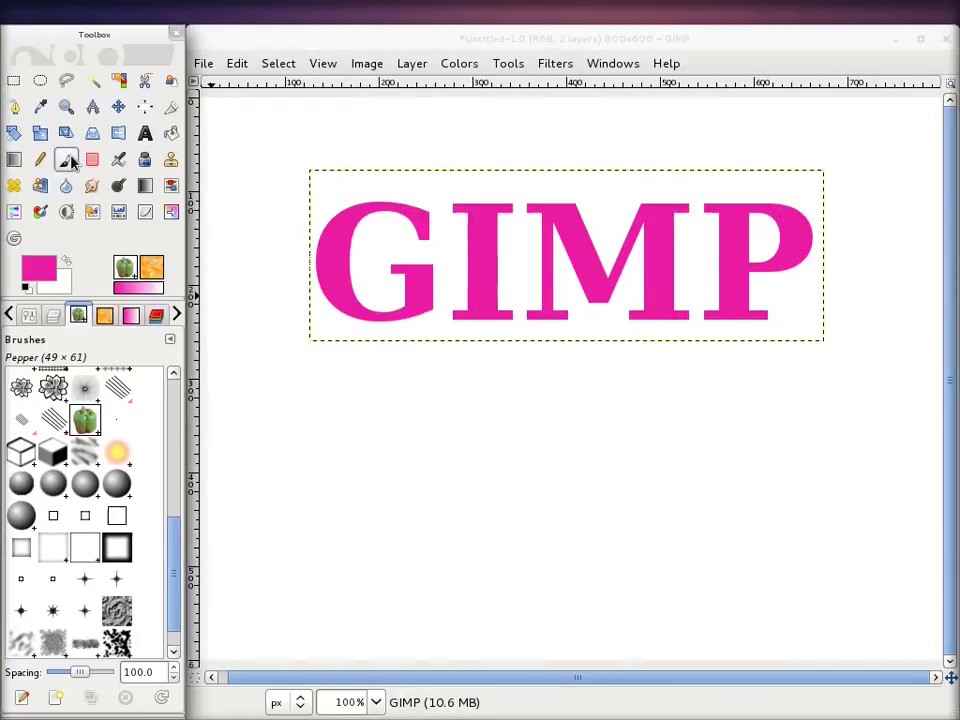
- Choose the Circle Fuzzy (13) brush and set the foreground colour to blue
scroll(115, 452, "up", 5)
scroll(115, 452, "up", 3)
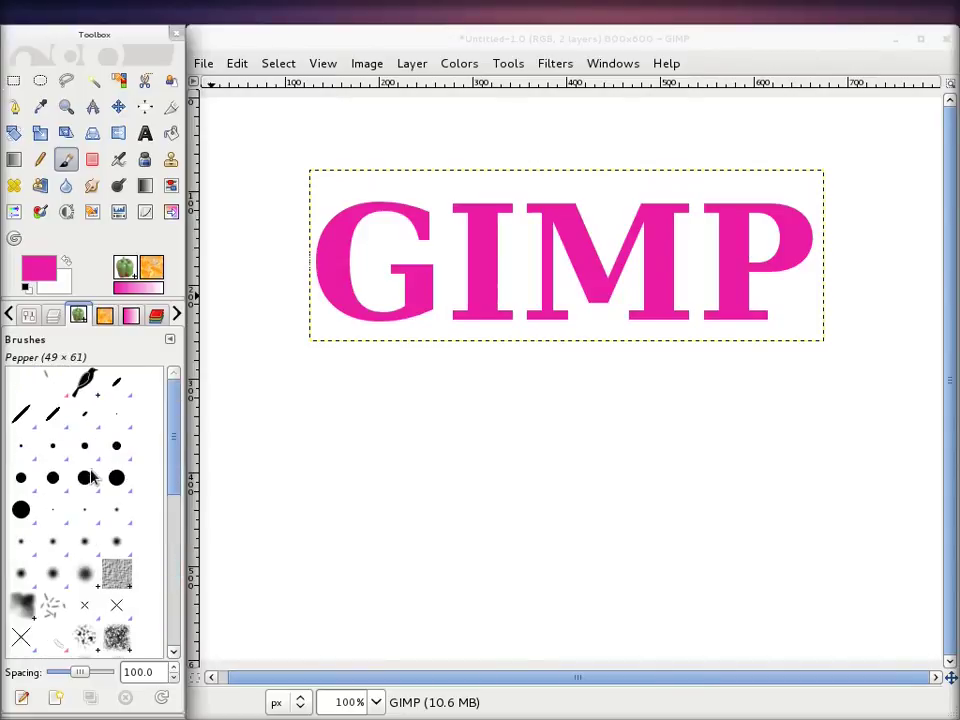
left_click(85, 568)
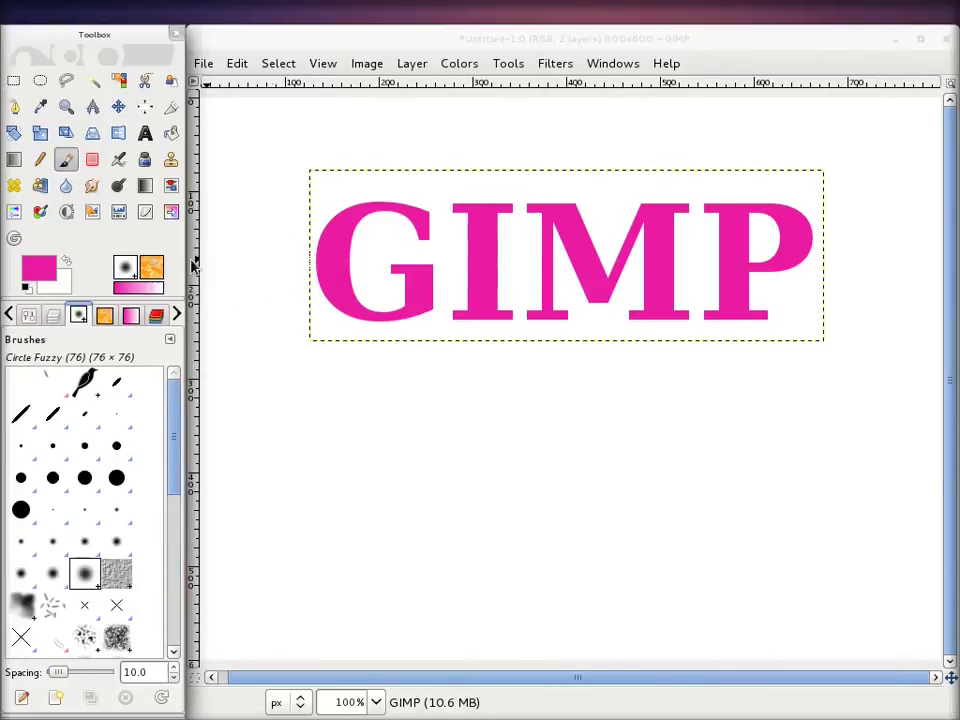
left_click(85, 541)
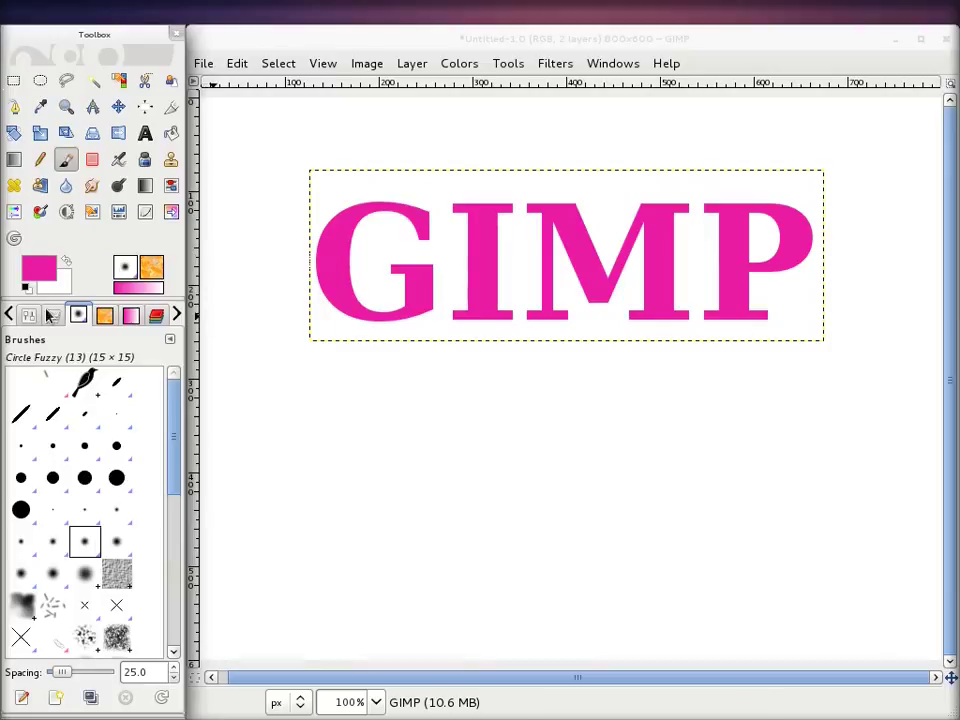
left_click(45, 272)
left_click(360, 281)
left_click(424, 359)
- Paint blue streaks across the letters, then fill them solid blue
mouse_move(296, 251)
left_mouse_down()
mouse_move(822, 232)
mouse_move(336, 328)
mouse_move(660, 306)
left_mouse_up()
left_click_drag(357, 342, 729, 204)
left_click_drag(311, 296, 855, 207)
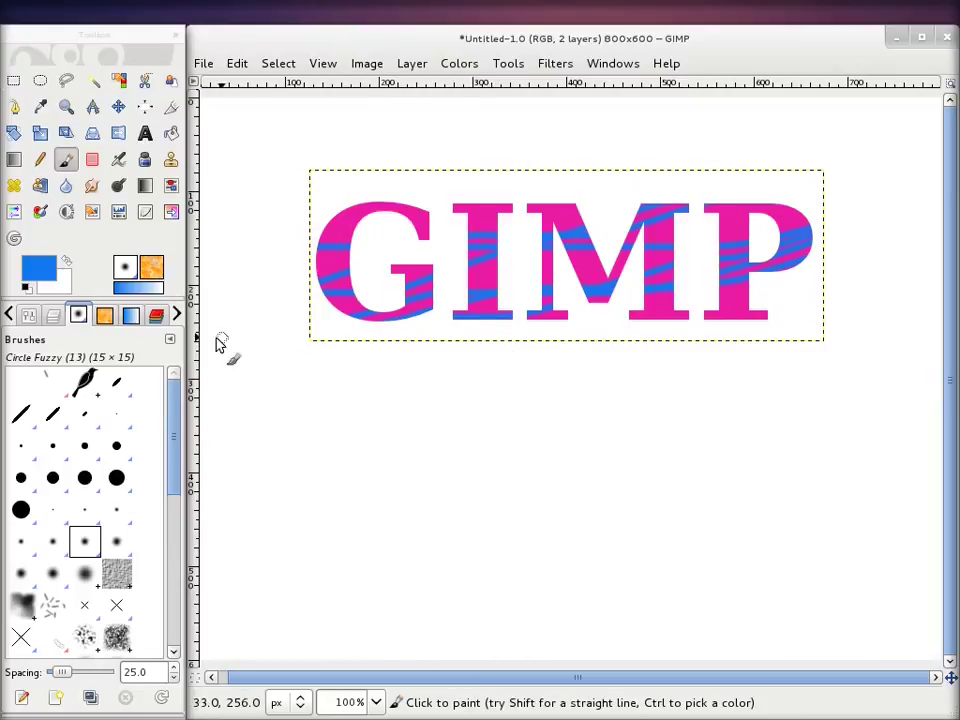
left_click_drag(39, 267, 327, 257)
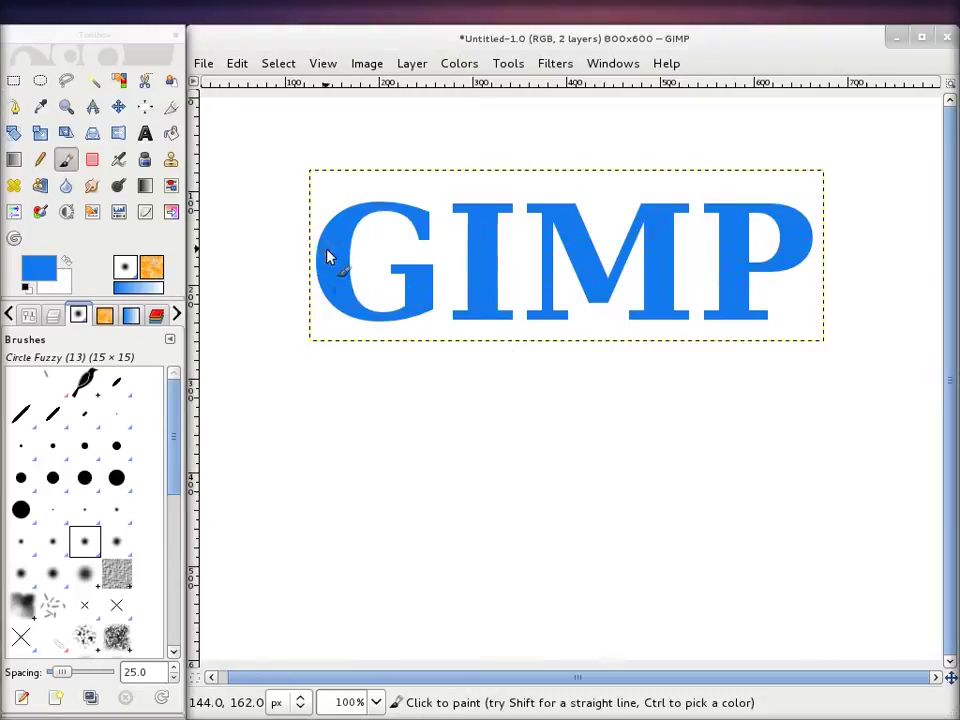
- Fill the text with a blue-to-white gradient using the Blend tool
left_click(132, 316)
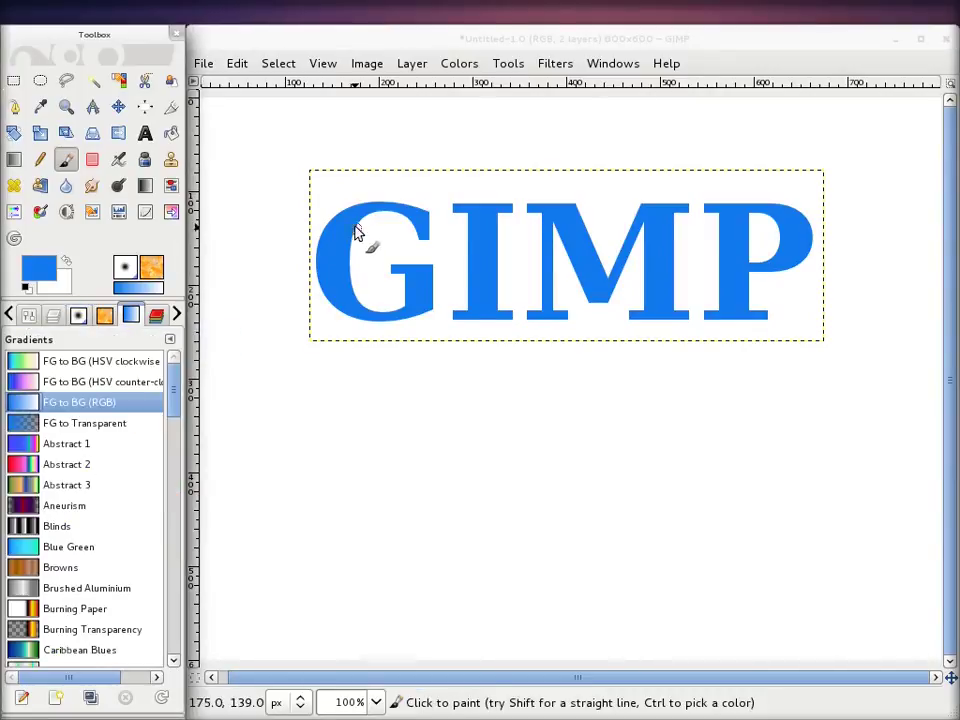
left_click(15, 161)
left_click_drag(525, 263, 675, 315)
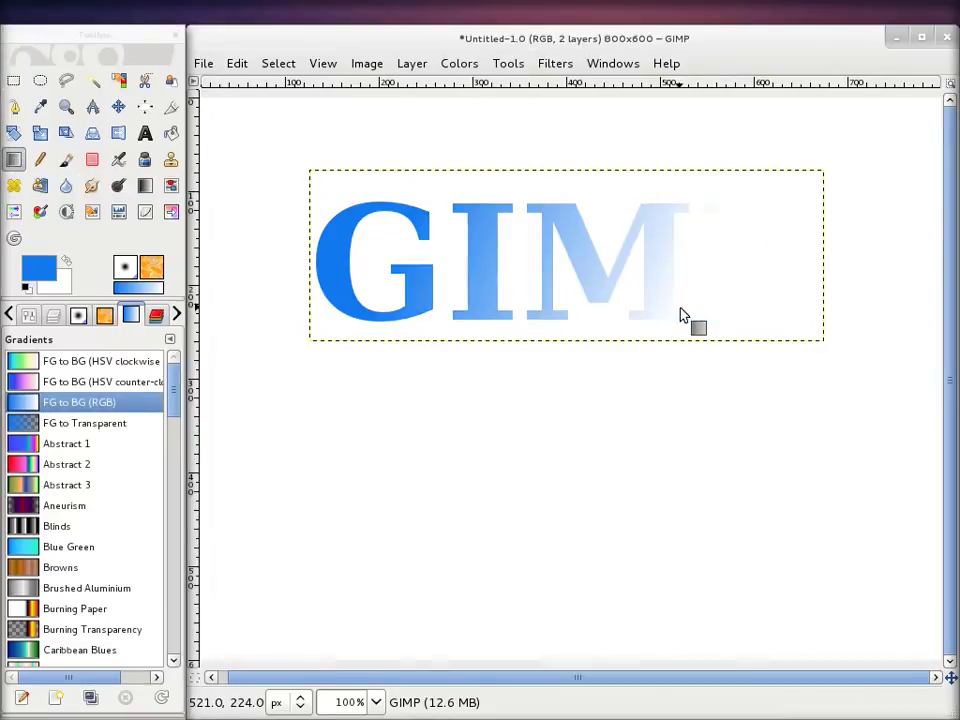
left_click_drag(510, 249, 525, 258)
left_click_drag(407, 216, 780, 362)
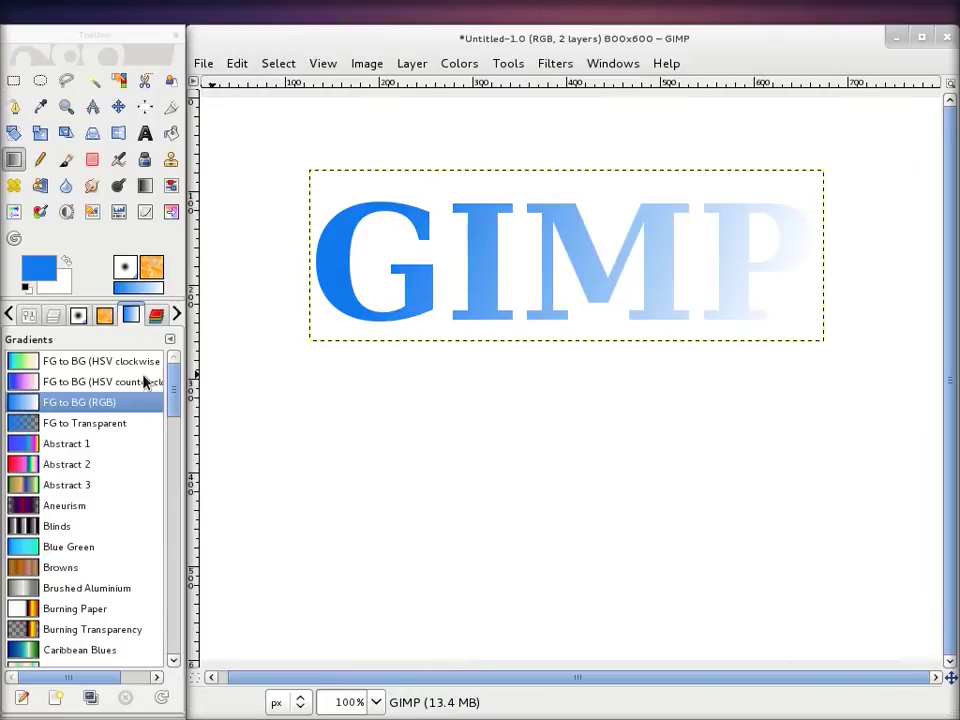
- Try the Abstract 1 gradient on the text, then select Abstract 3
left_click(72, 448)
left_click_drag(356, 328, 598, 206)
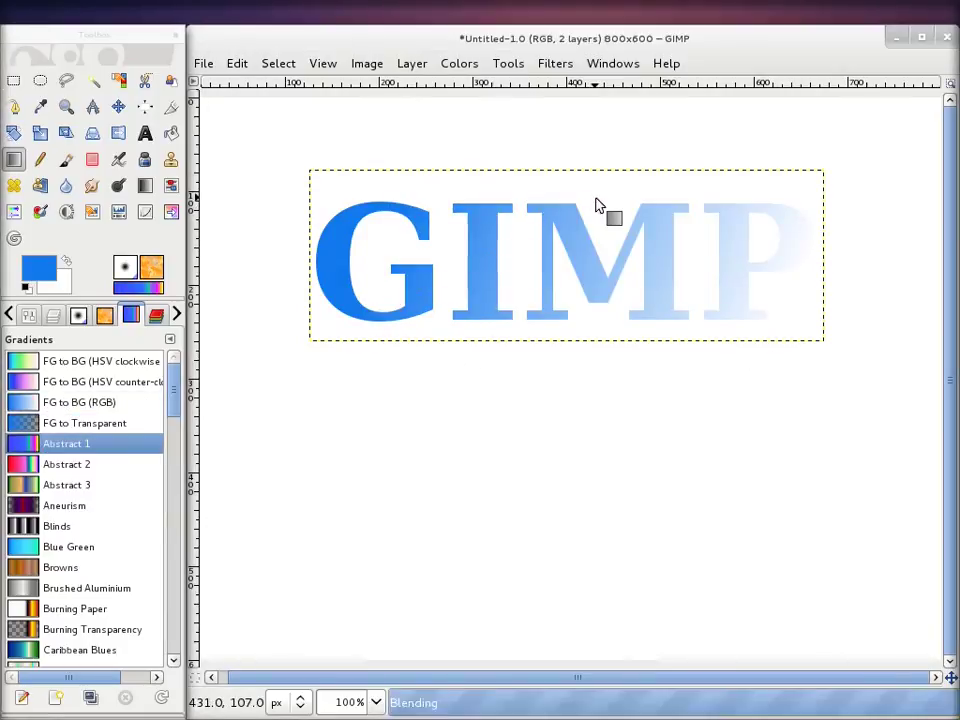
left_click_drag(550, 170, 556, 308)
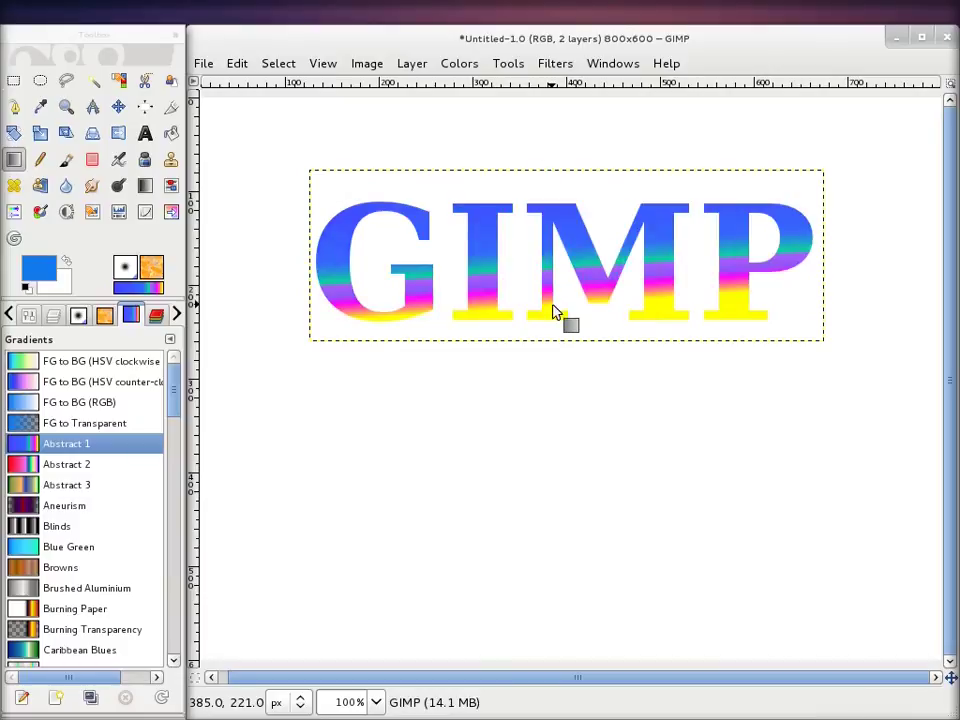
mouse_move(545, 215)
left_mouse_down()
mouse_move(546, 284)
mouse_move(549, 222)
left_mouse_up()
left_click(87, 488)
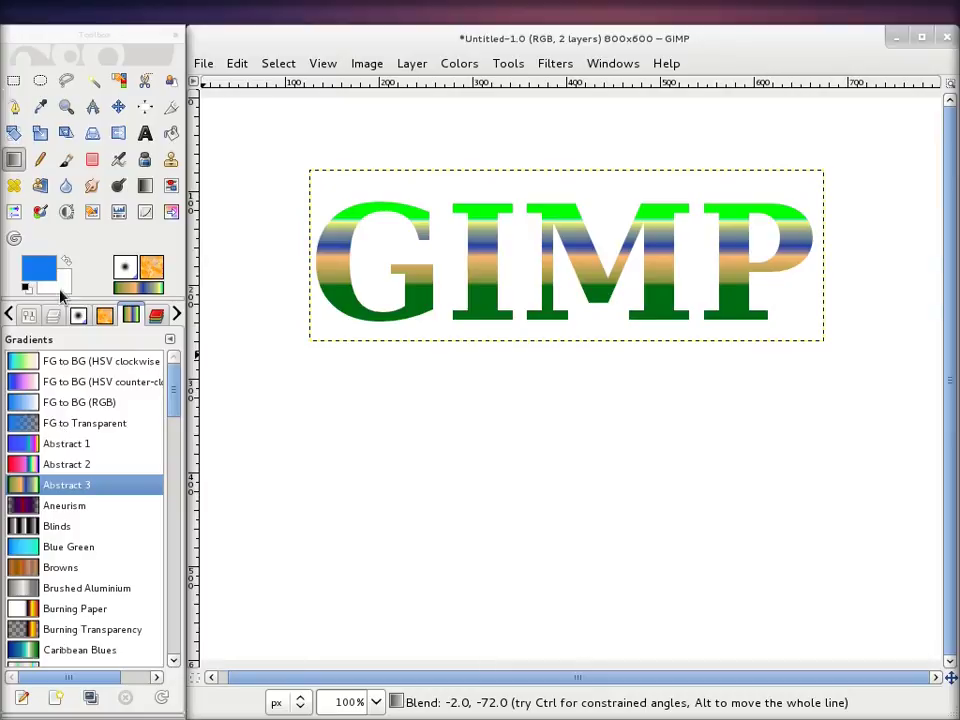
- Fill the lettering with the Stone pattern as a first trial
left_click(106, 316)
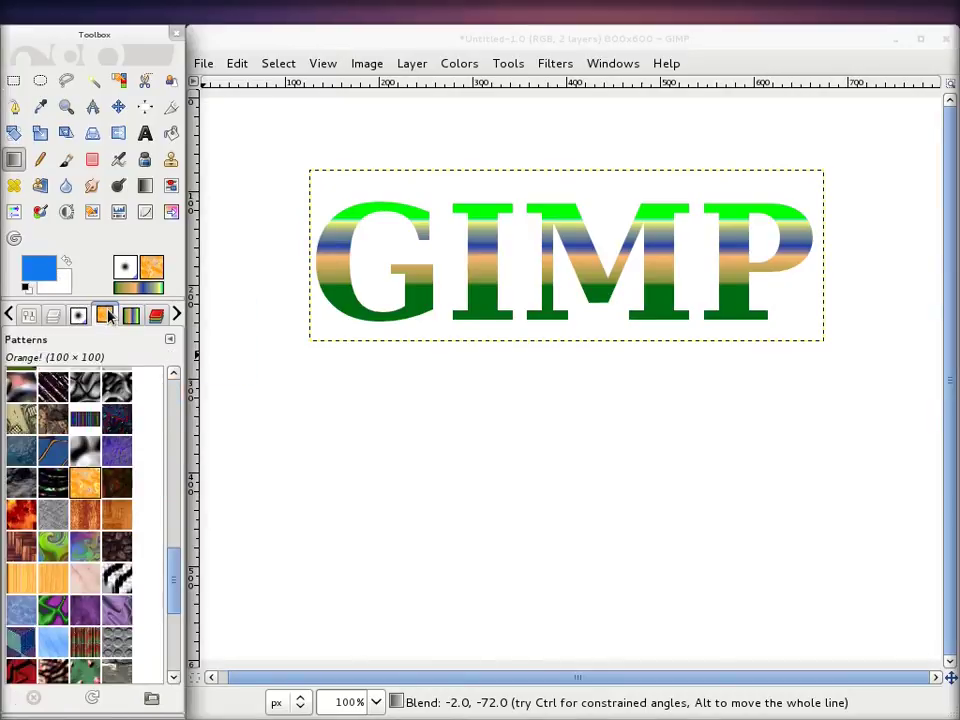
scroll(124, 578, "down", 3)
scroll(124, 576, "down", 3)
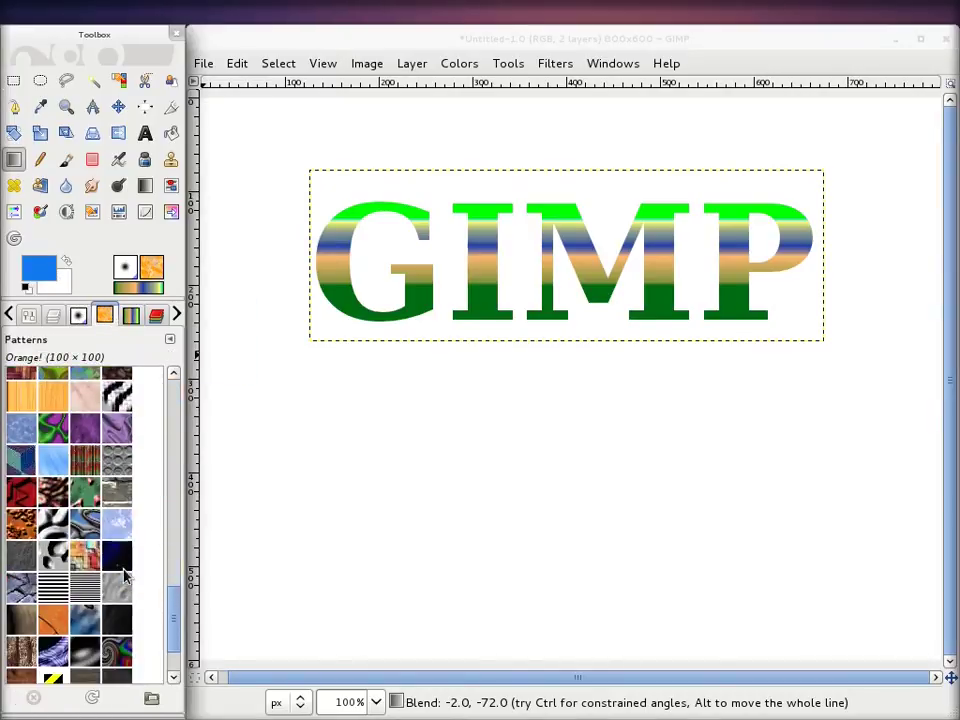
scroll(124, 572, "down", 2)
mouse_move(20, 515)
left_mouse_down()
mouse_move(240, 418)
mouse_move(336, 290)
left_mouse_up()
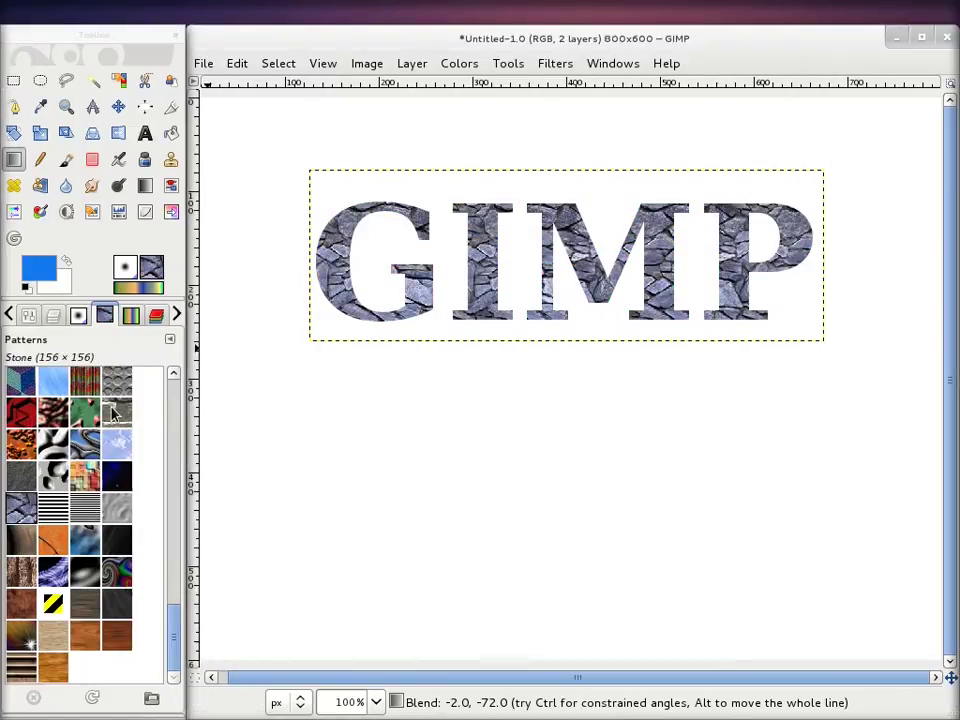
- Try Blue Spikes, then settle on the orange Rust pattern for the lettering
scroll(95, 450, "up", 2)
scroll(95, 450, "up", 2)
scroll(95, 450, "up", 2)
scroll(95, 450, "up", 1)
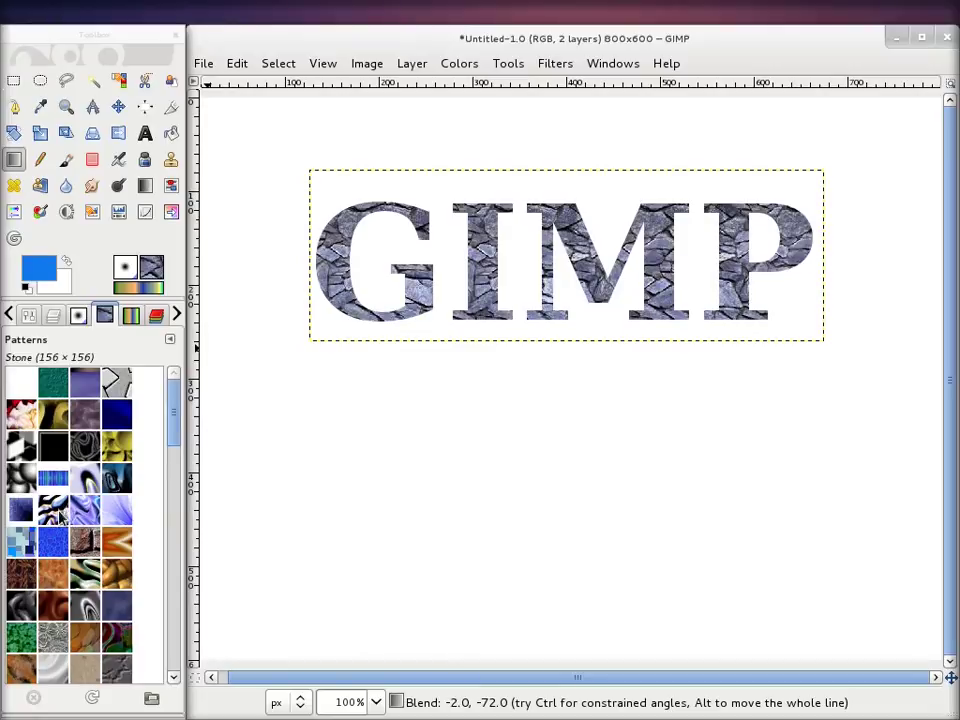
left_click_drag(116, 510, 333, 275)
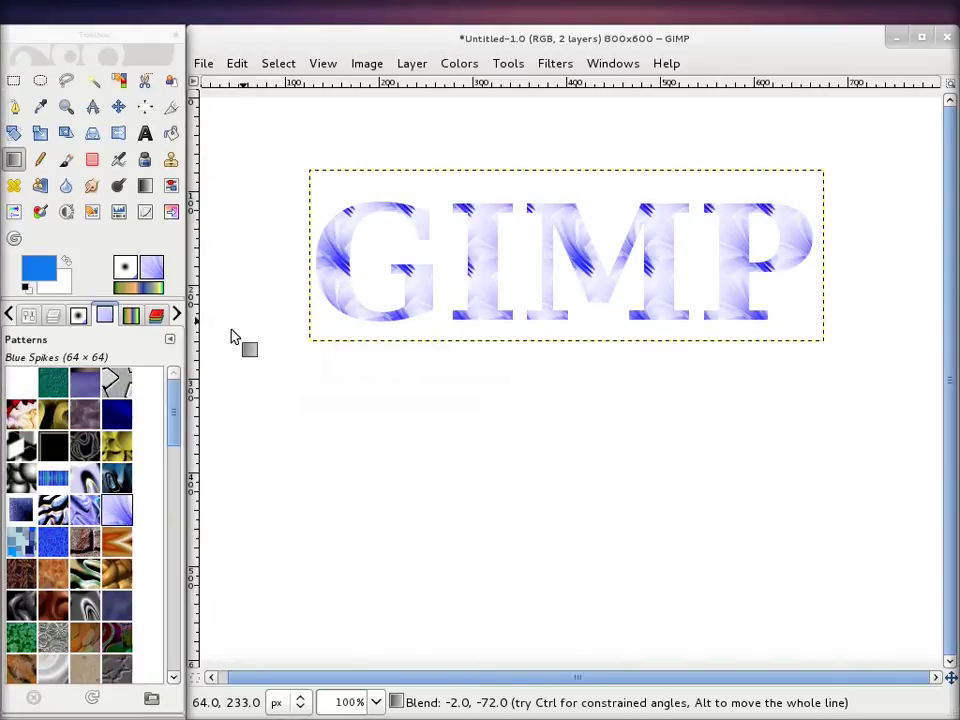
mouse_move(20, 588)
left_mouse_down()
mouse_move(362, 253)
mouse_move(334, 261)
left_mouse_up()
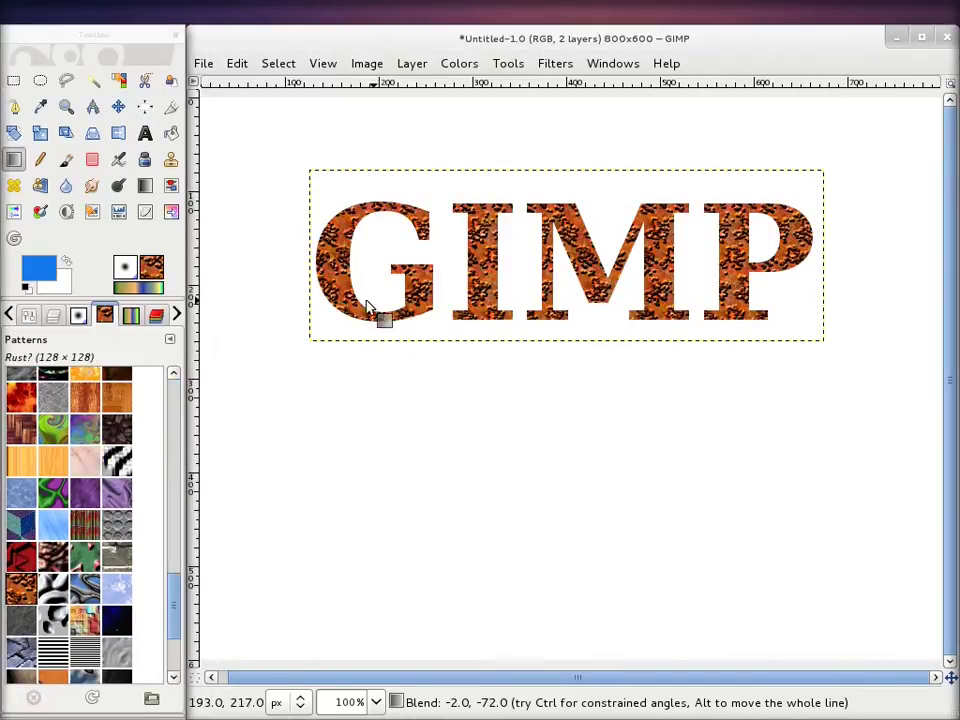
left_click(55, 315)
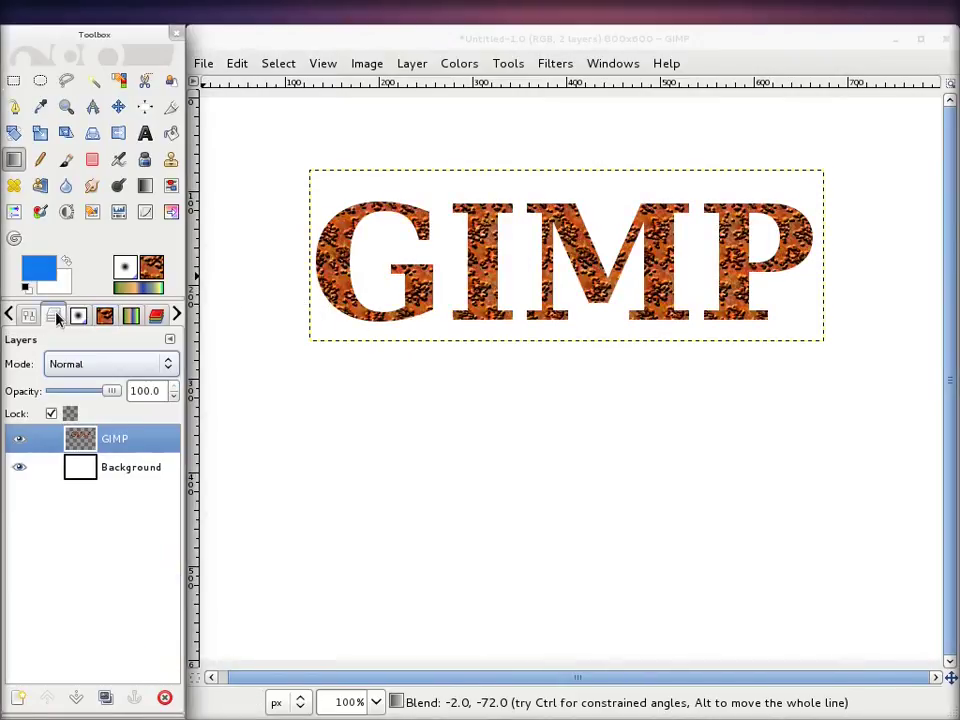
- Duplicate the rust-textured GIMP layer and move the copy just below the original
left_click(105, 697)
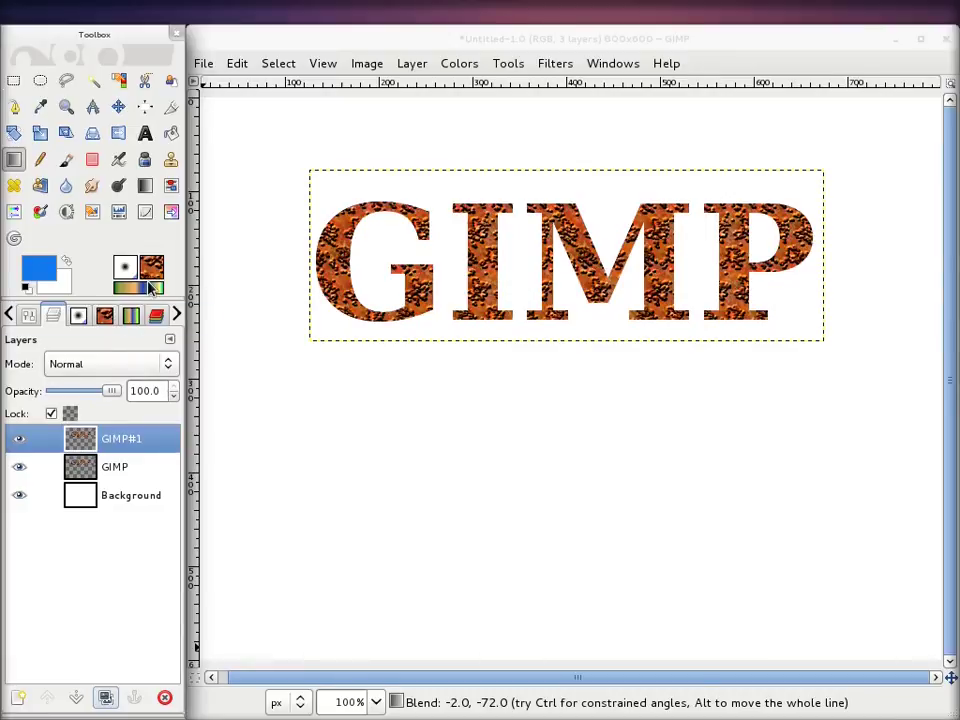
left_click(113, 143)
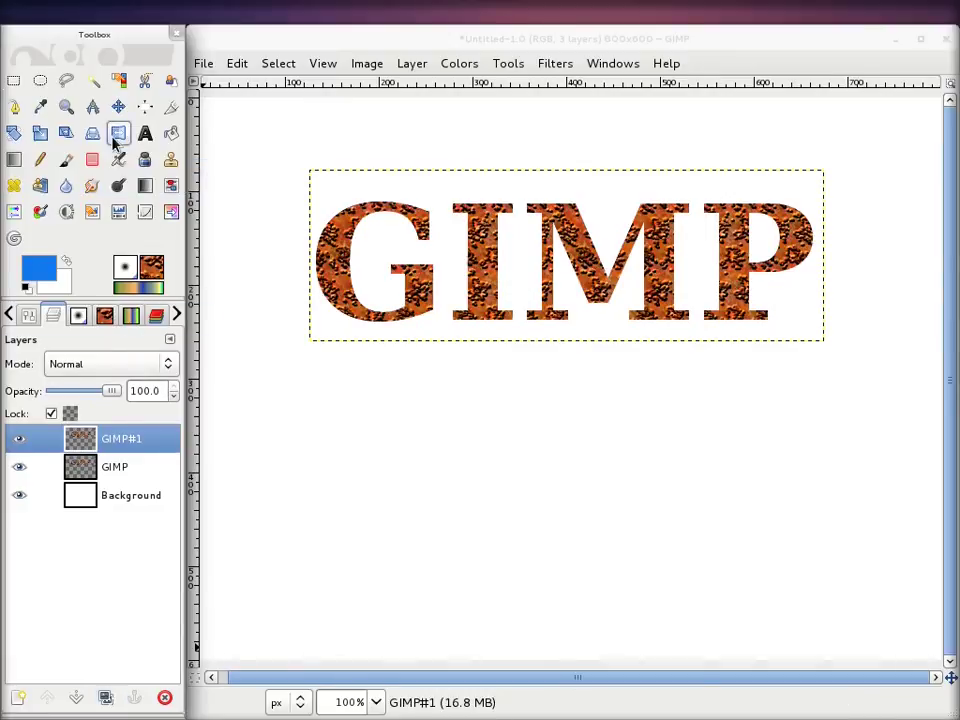
double_click(115, 140)
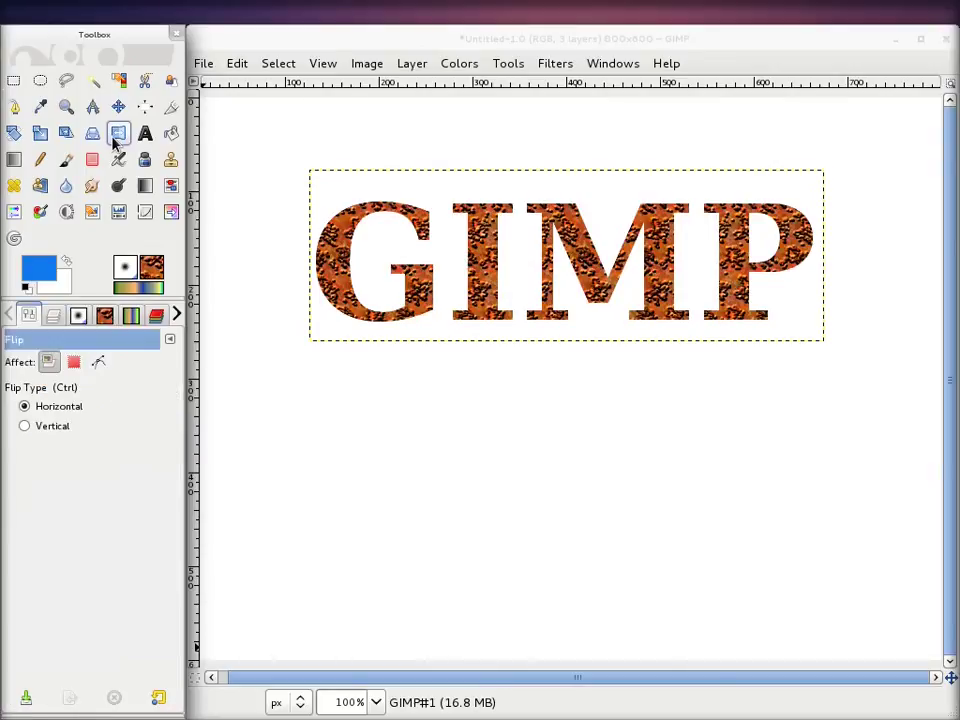
left_click(117, 108)
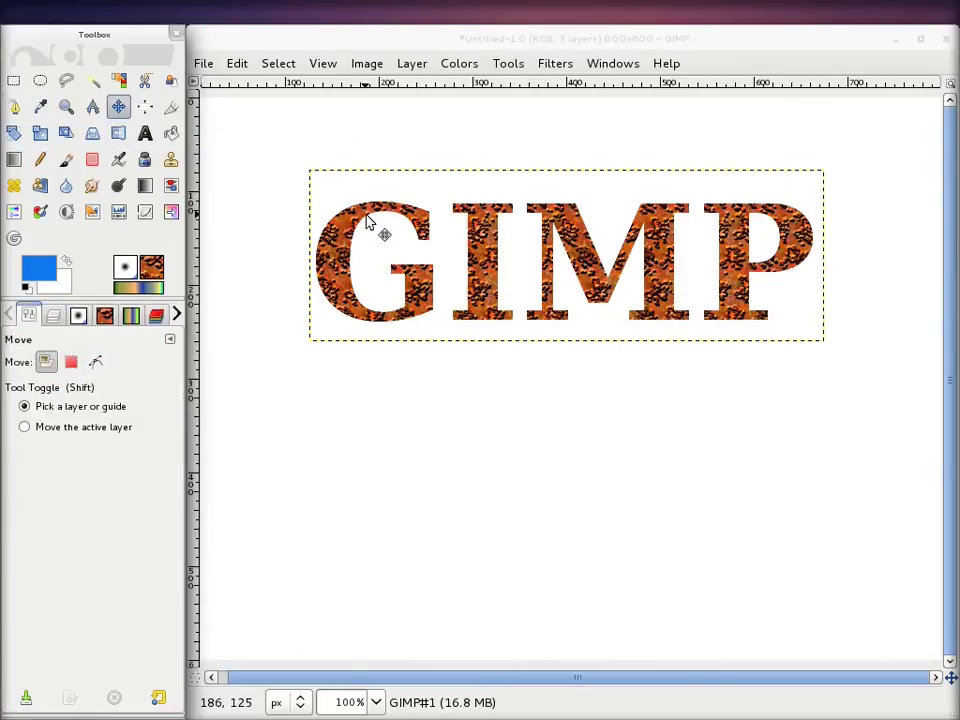
mouse_move(333, 238)
left_mouse_down()
mouse_move(331, 364)
mouse_move(341, 323)
mouse_move(315, 332)
mouse_move(362, 189)
mouse_move(336, 332)
mouse_move(347, 278)
mouse_move(293, 224)
mouse_move(360, 221)
mouse_move(336, 223)
mouse_move(330, 243)
mouse_move(326, 375)
mouse_move(331, 362)
left_mouse_up()
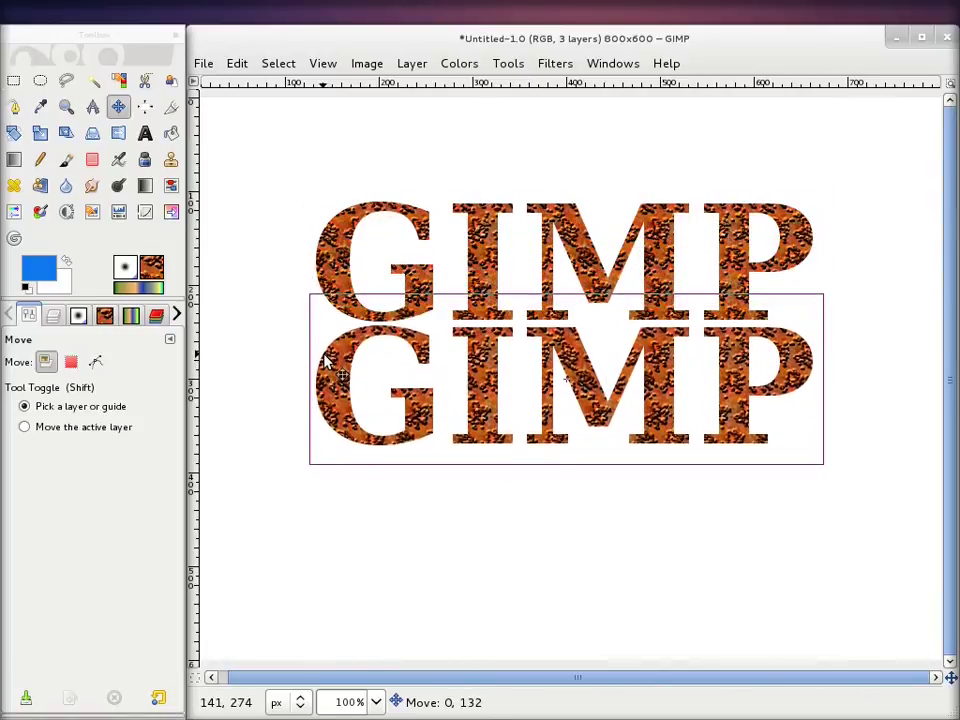
left_click(119, 134)
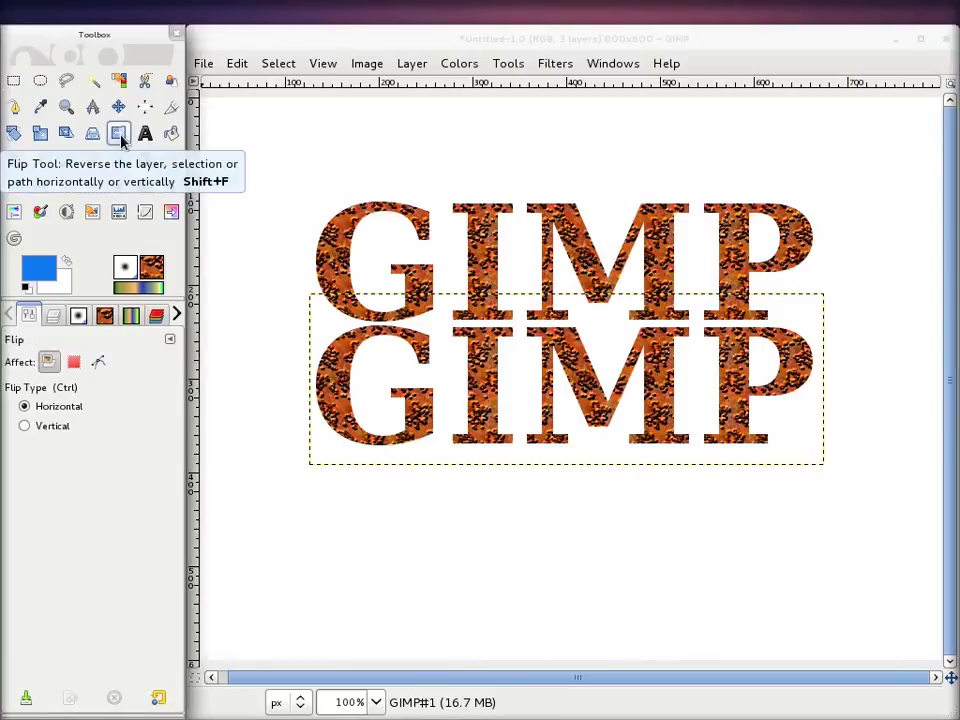
- Flip the lower GIMP text copy vertically, after undoing a brief horizontal-flip trial
left_click(483, 361)
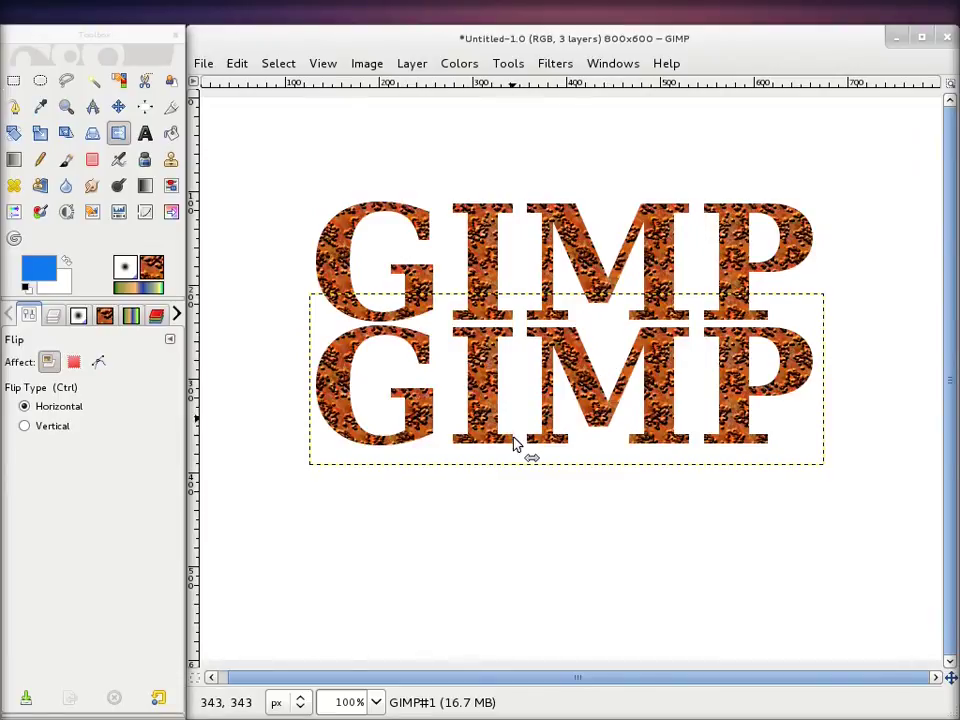
left_click(708, 402)
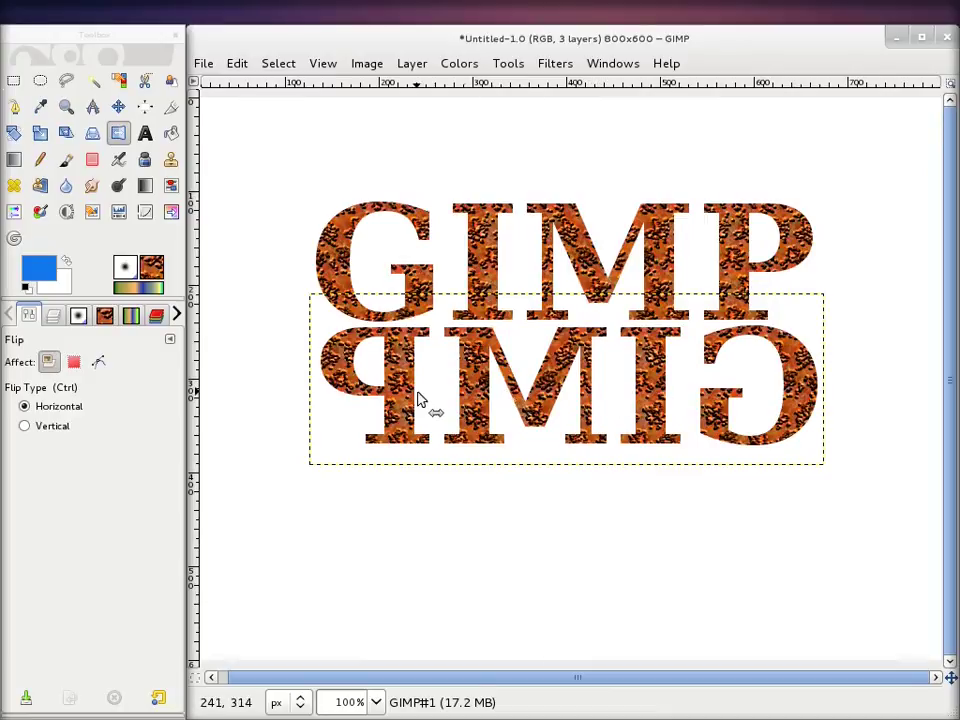
left_click(617, 280)
left_click(24, 426)
left_click(785, 400)
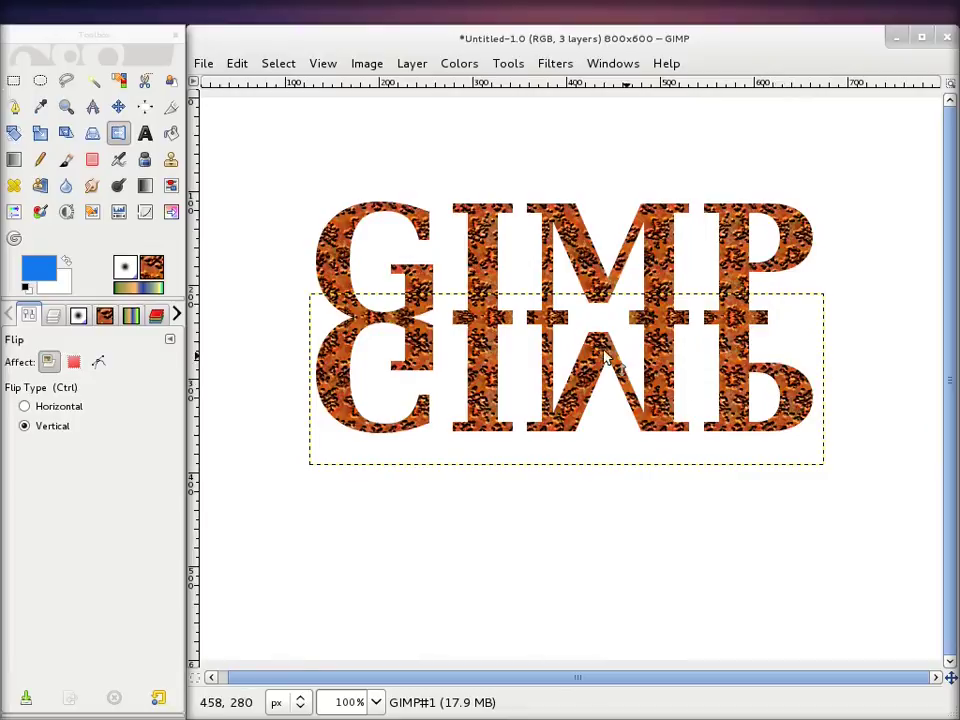
left_click(118, 106)
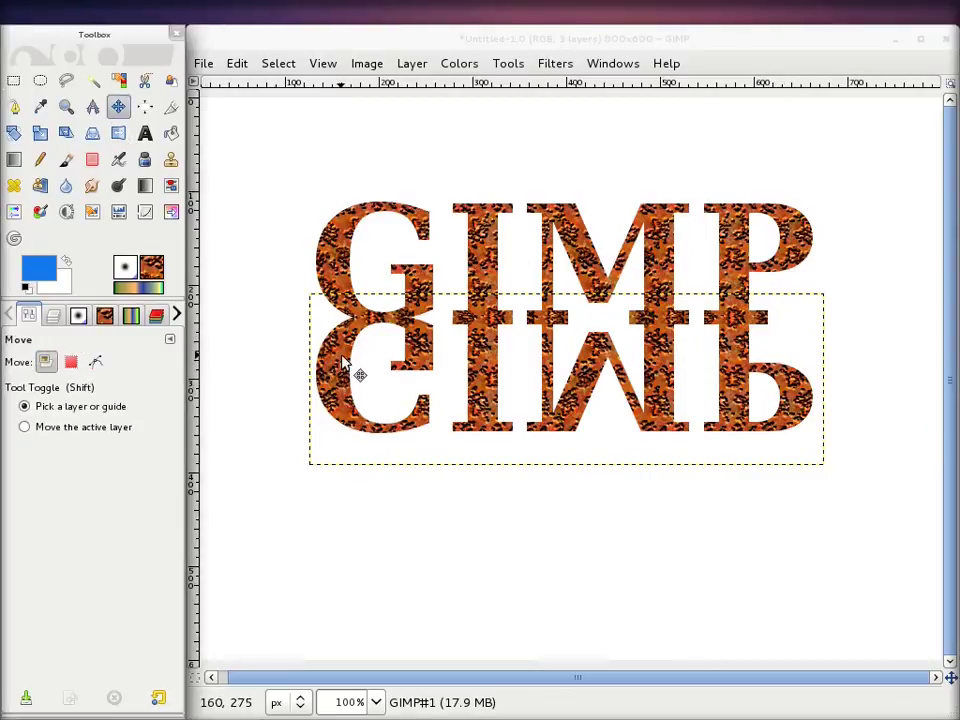
- Drag the flipped copy, using Pick a layer mode, until it meets the original's base
left_click(345, 371)
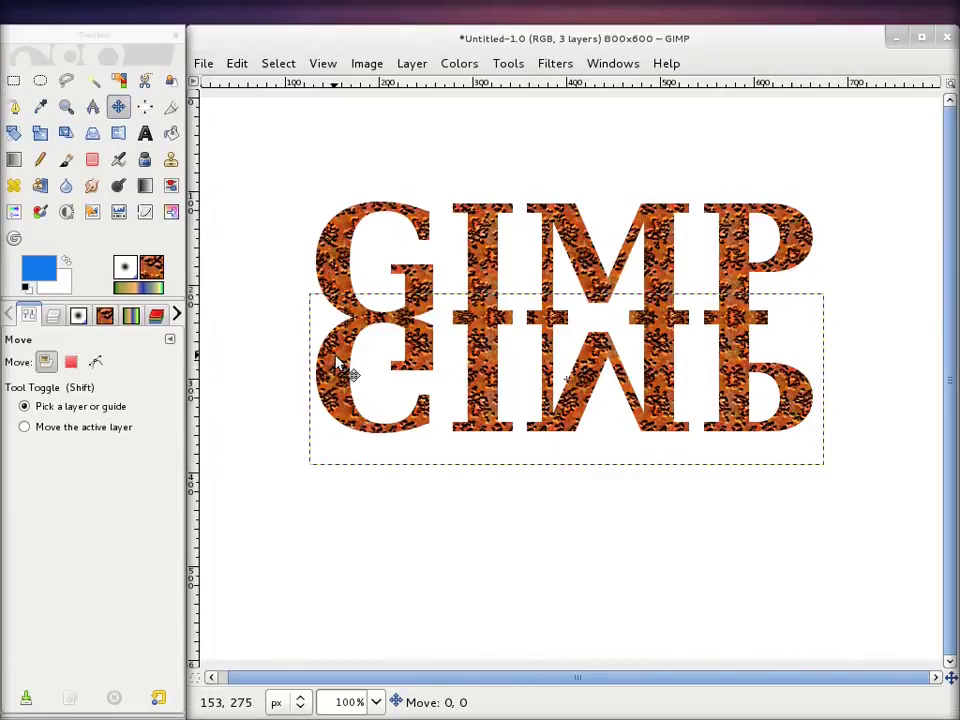
mouse_move(345, 371)
left_mouse_down()
mouse_move(347, 392)
mouse_move(341, 369)
left_mouse_up()
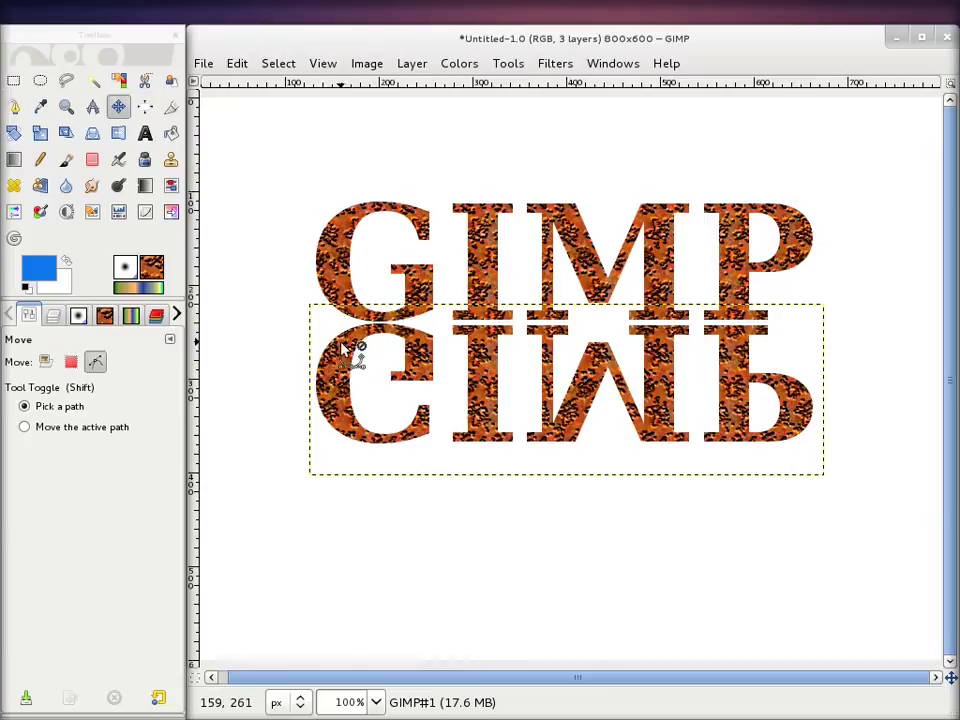
left_click(120, 109)
mouse_move(355, 338)
left_mouse_down()
mouse_move(354, 374)
mouse_move(321, 385)
mouse_move(366, 251)
mouse_move(368, 405)
mouse_move(342, 333)
mouse_move(331, 339)
mouse_move(340, 331)
mouse_move(333, 242)
mouse_move(341, 348)
mouse_move(289, 229)
mouse_move(306, 178)
mouse_move(432, 178)
mouse_move(344, 187)
mouse_move(351, 349)
mouse_move(340, 350)
mouse_move(336, 369)
mouse_move(345, 352)
left_mouse_up()
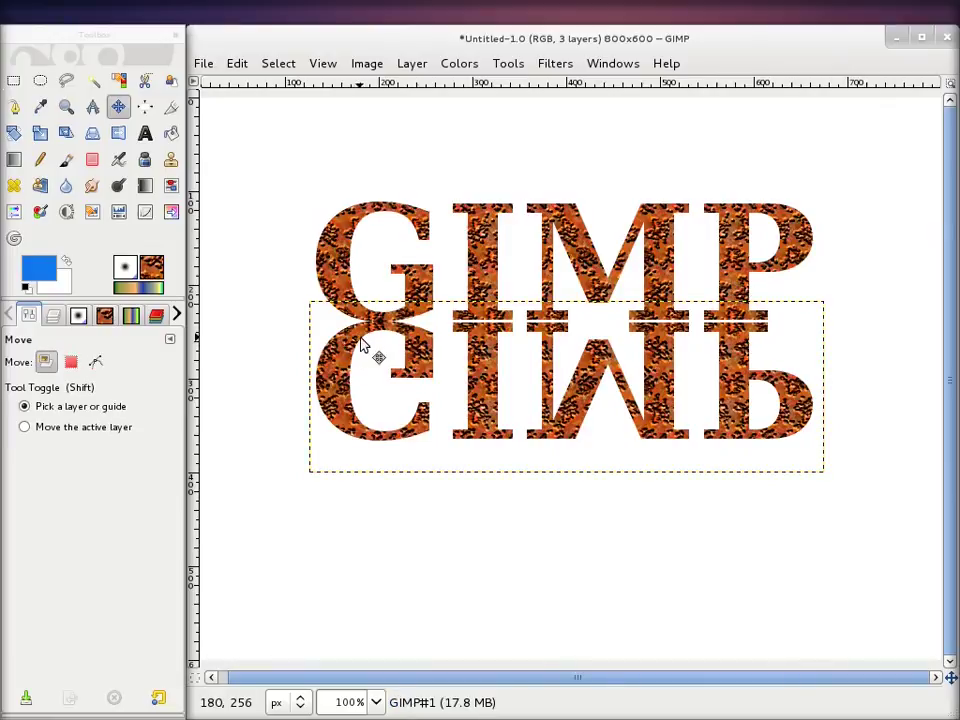
left_click(343, 340)
mouse_move(343, 340)
left_mouse_down()
mouse_move(343, 357)
mouse_move(358, 355)
mouse_move(343, 356)
mouse_move(343, 343)
left_mouse_up()
- Zoom in and out to check the reflection's alignment, then show the Layers list
scroll(398, 323, "up", 2)
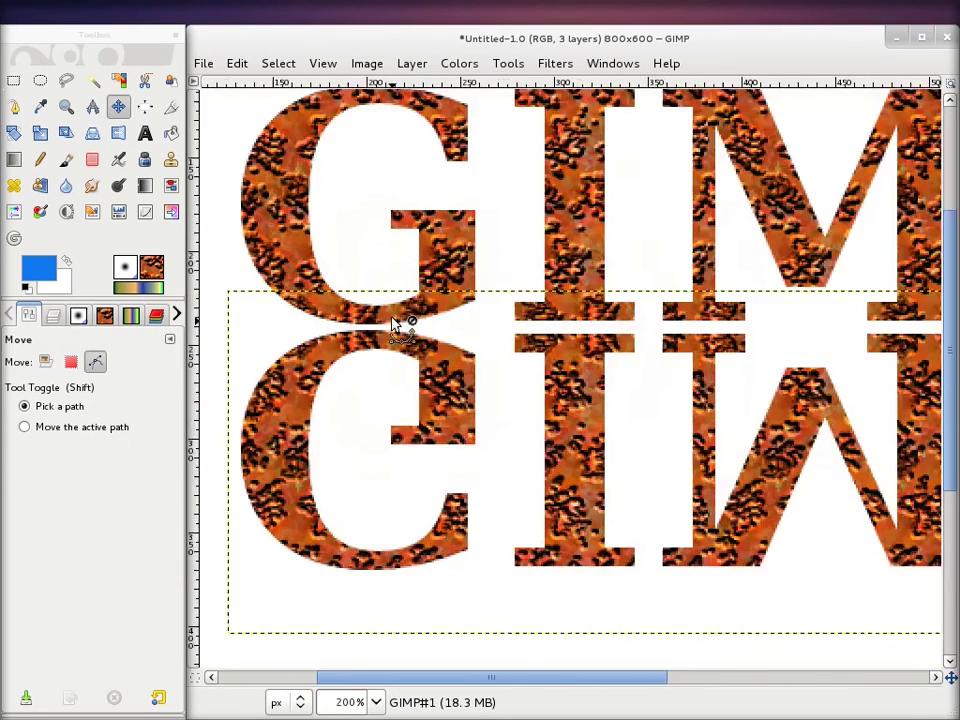
scroll(398, 323, "up", 2)
scroll(395, 323, "down", 1)
scroll(395, 323, "down", 1)
scroll(405, 323, "down", 1)
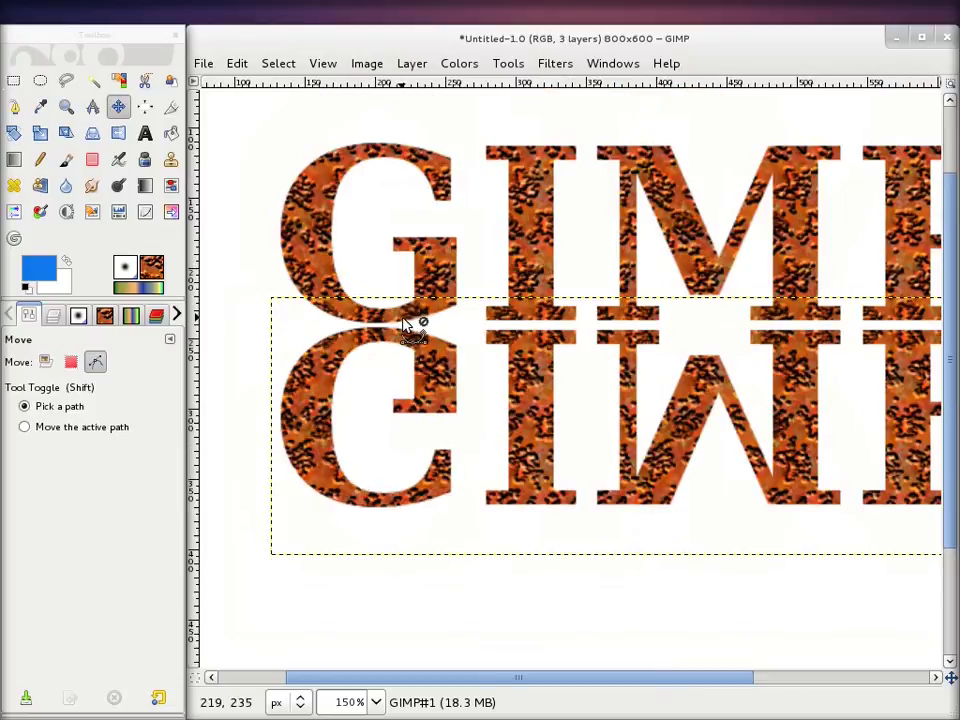
scroll(405, 323, "down", 1)
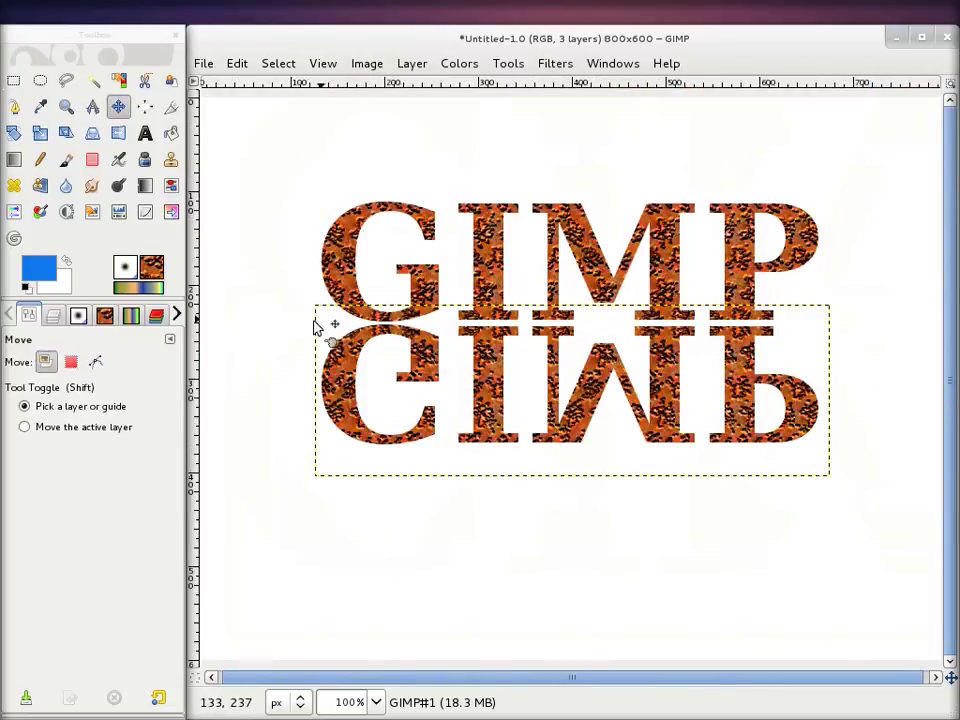
left_click(52, 316)
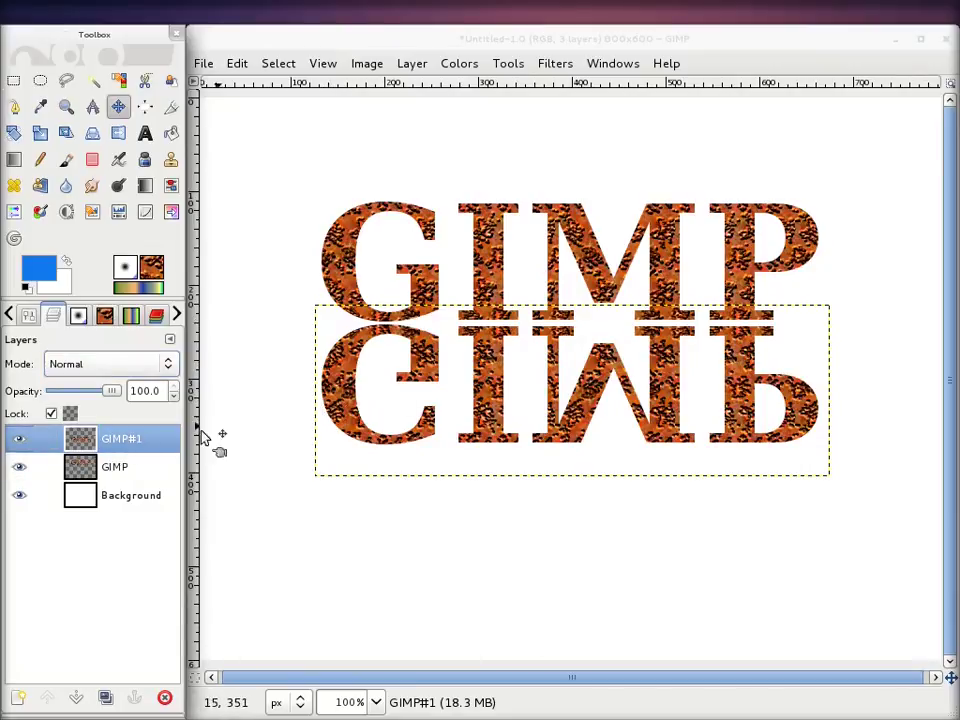
- Add a White (full opacity) mask to GIMP#1 and reset colours to black and white
right_click(131, 445)
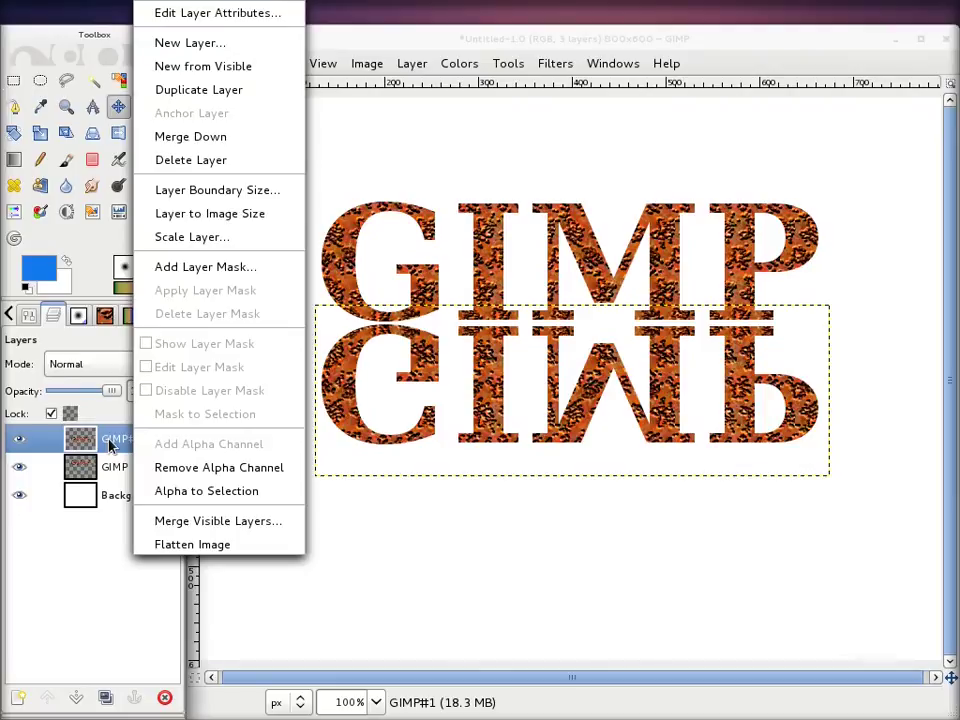
left_click(197, 268)
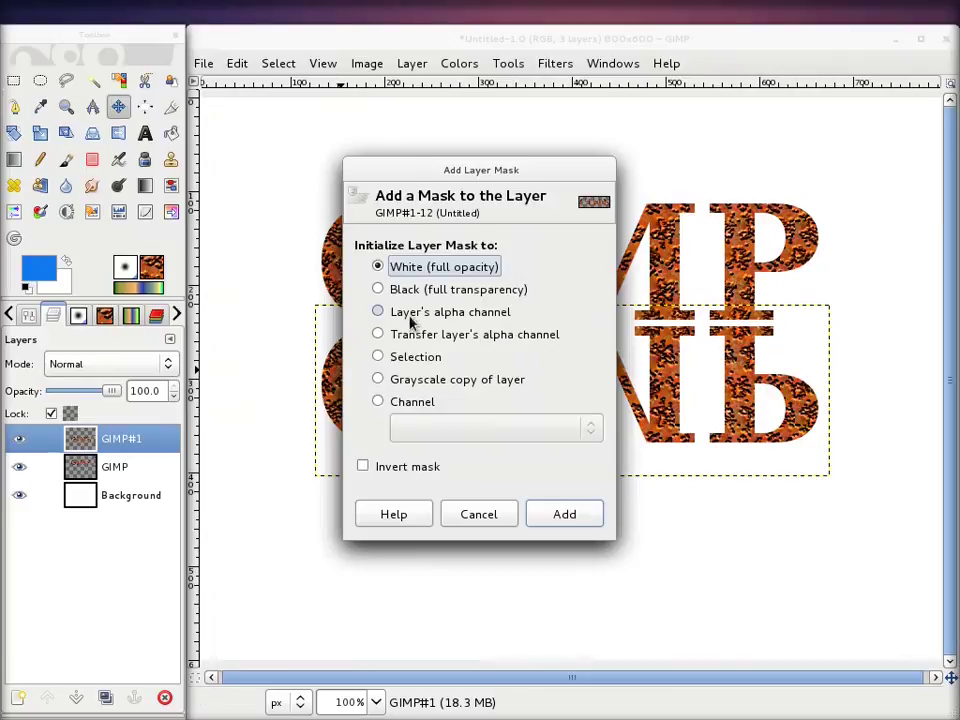
left_click(564, 515)
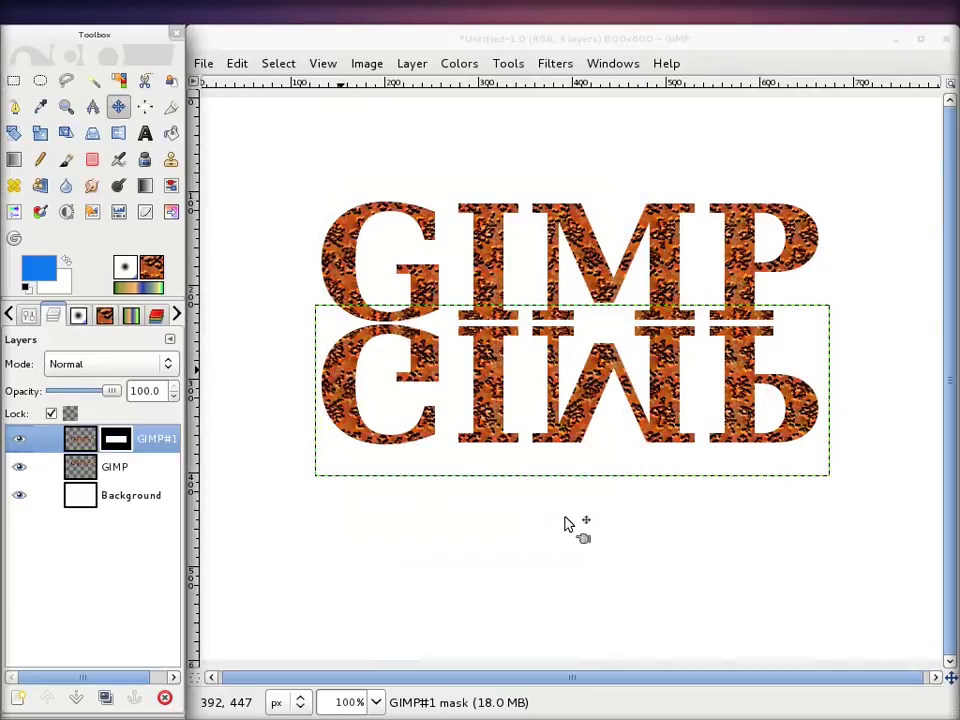
left_click(36, 287)
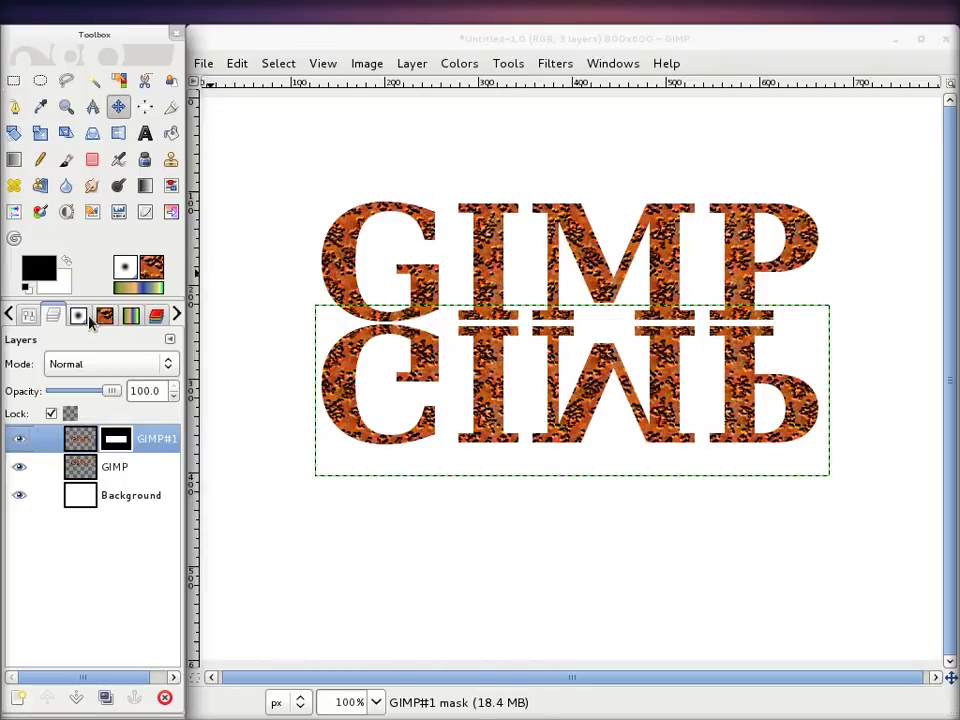
- Drag an FG to BG (RGB) Blend gradient vertically on the GIMP#1 mask
left_click(8, 165)
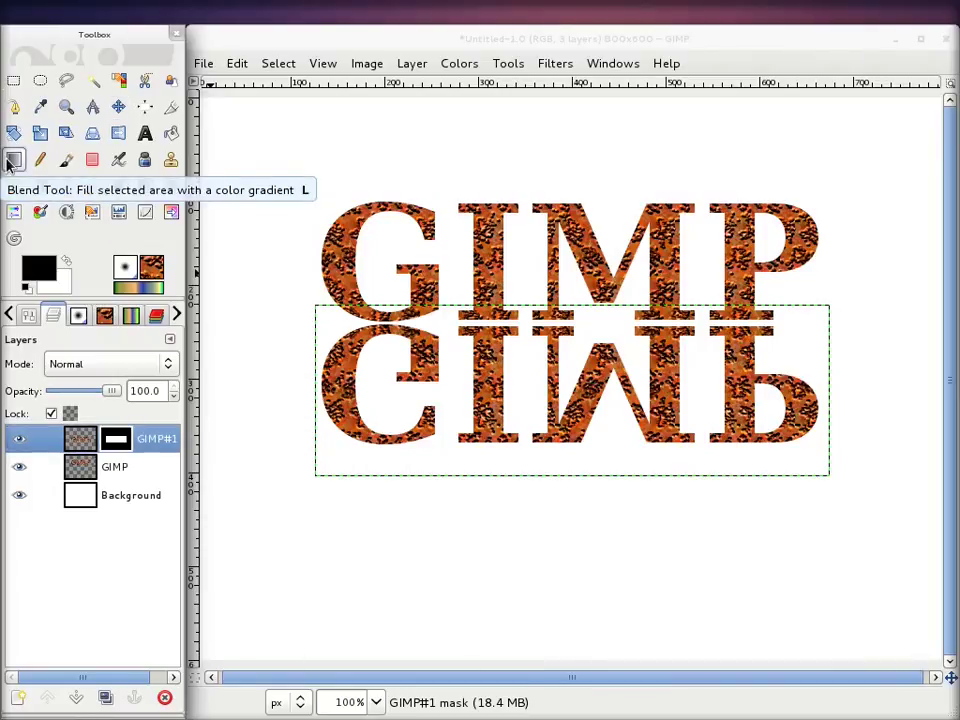
double_click(8, 165)
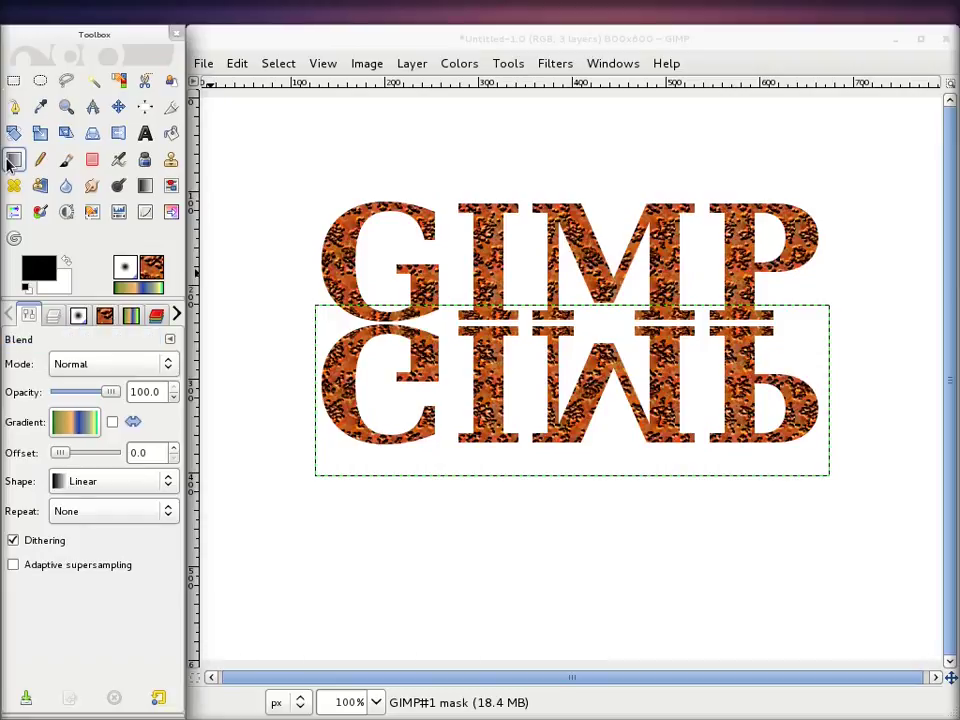
left_click(98, 421)
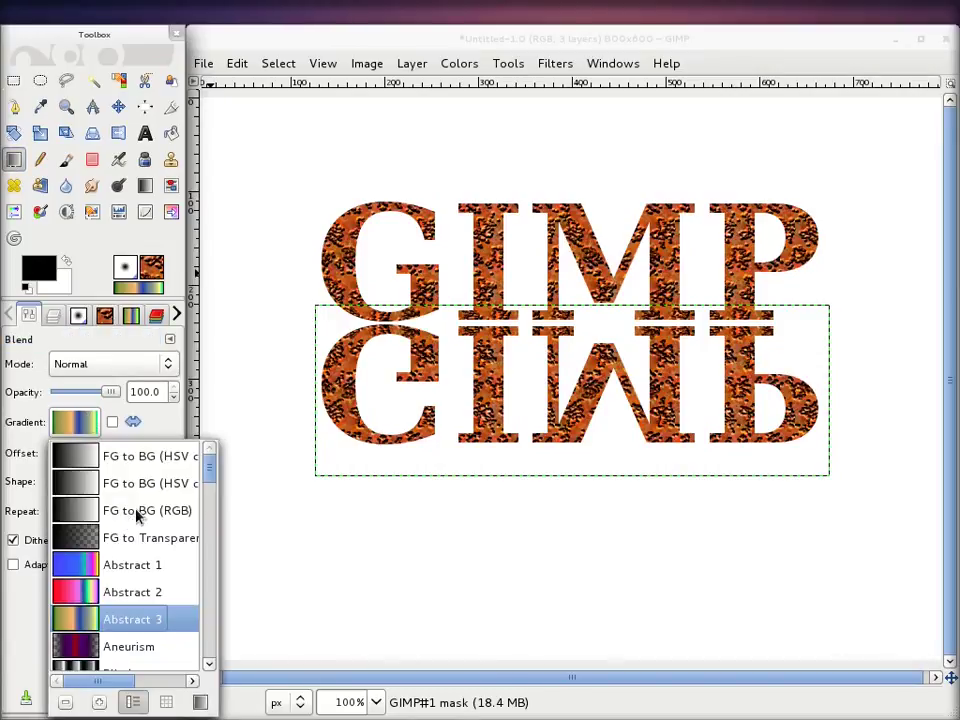
left_click(137, 510)
left_click(53, 315)
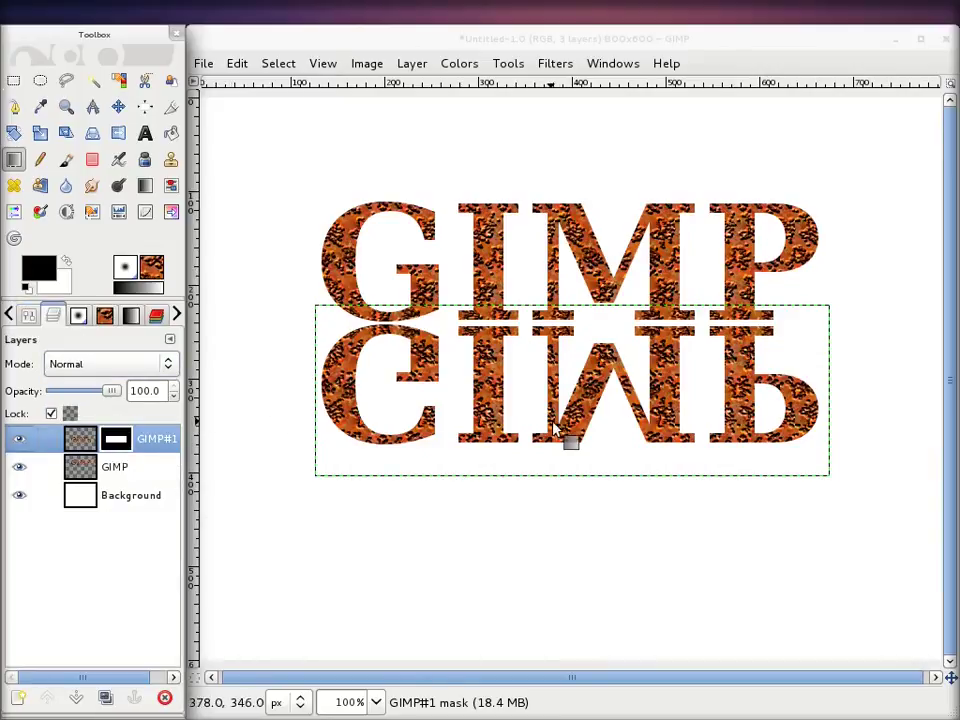
left_click_drag(572, 449, 572, 449)
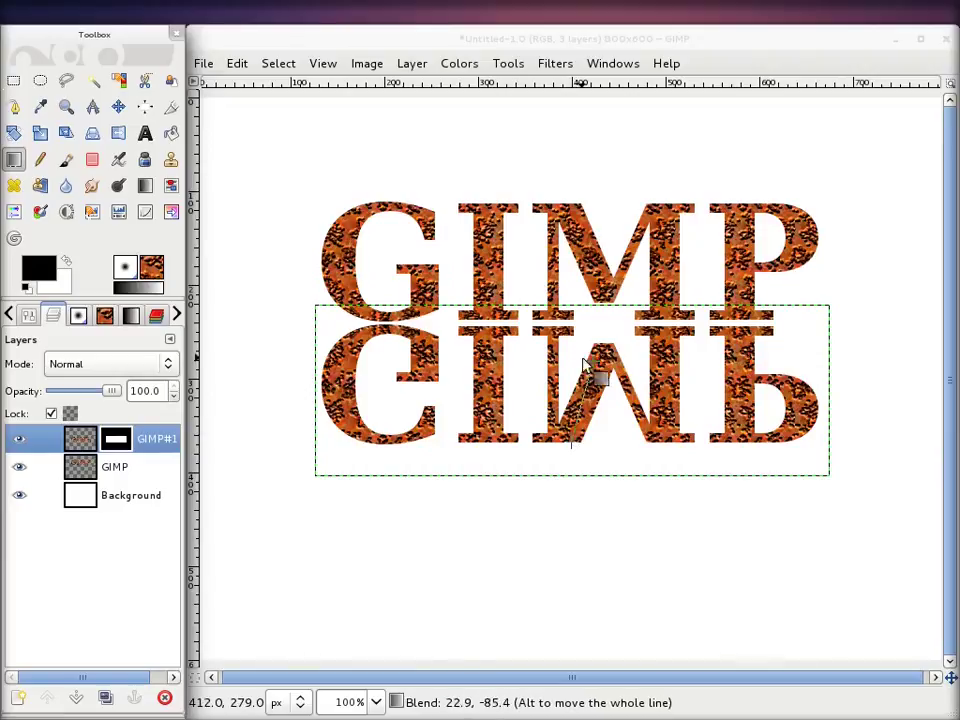
left_click_drag(572, 449, 575, 341)
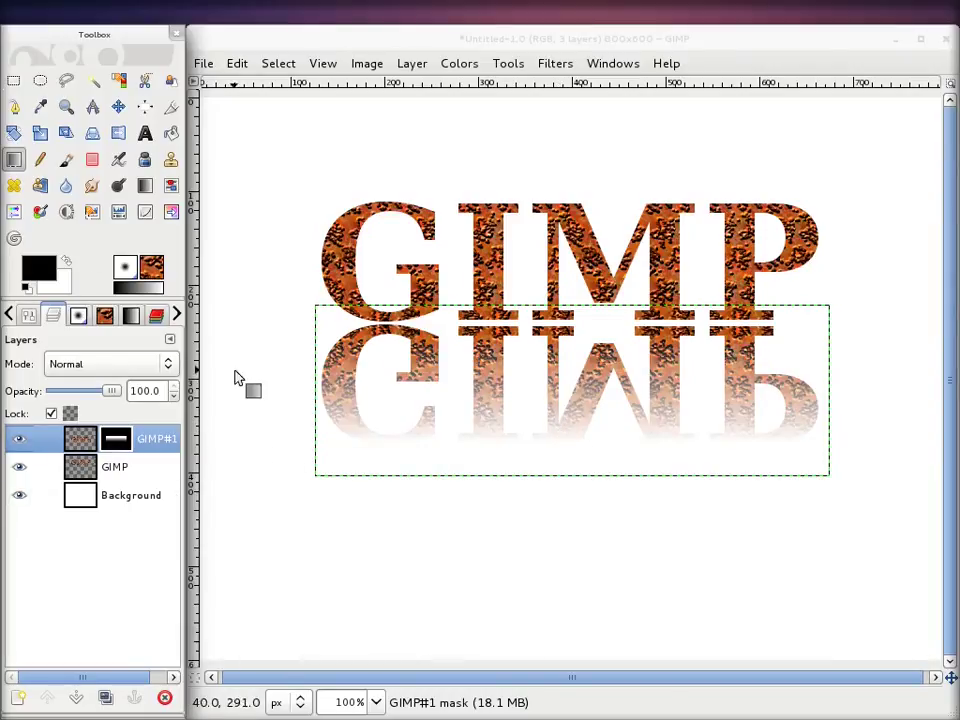
left_click_drag(560, 436, 557, 345)
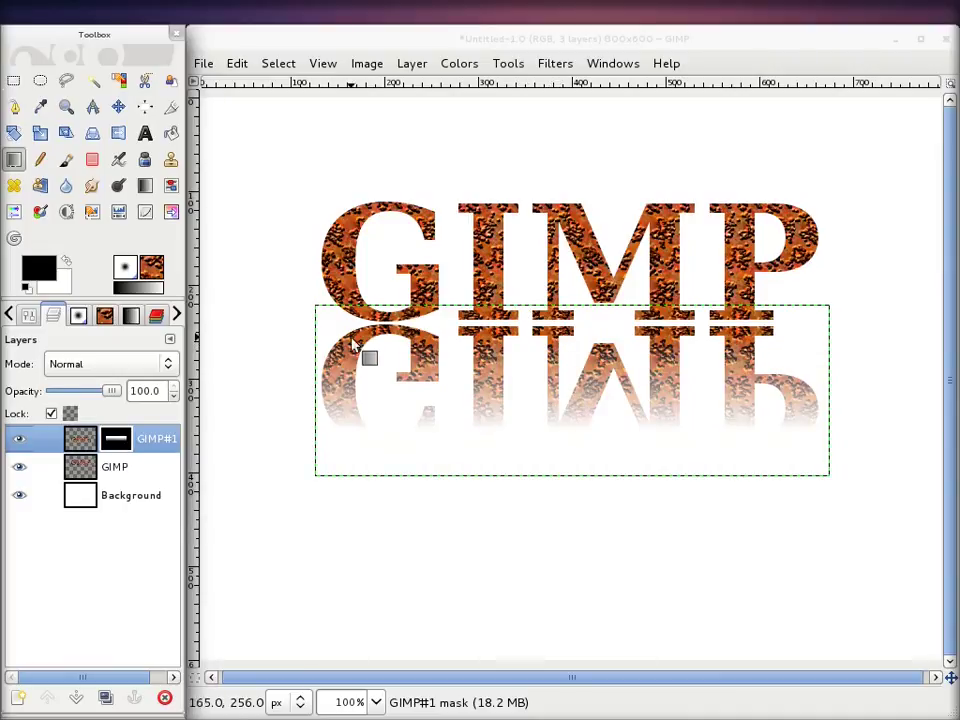
- Set the GIMP#1 reflection layer's opacity to 35
left_click(81, 444)
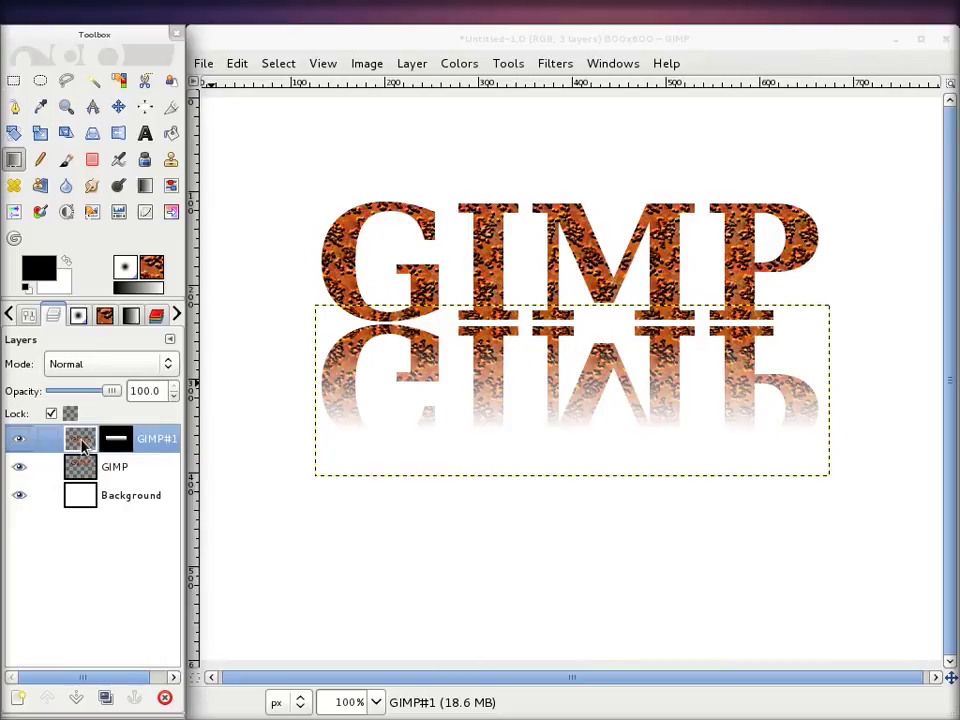
left_click(110, 393)
left_click_drag(110, 393, 75, 390)
type("35")
key("Return")
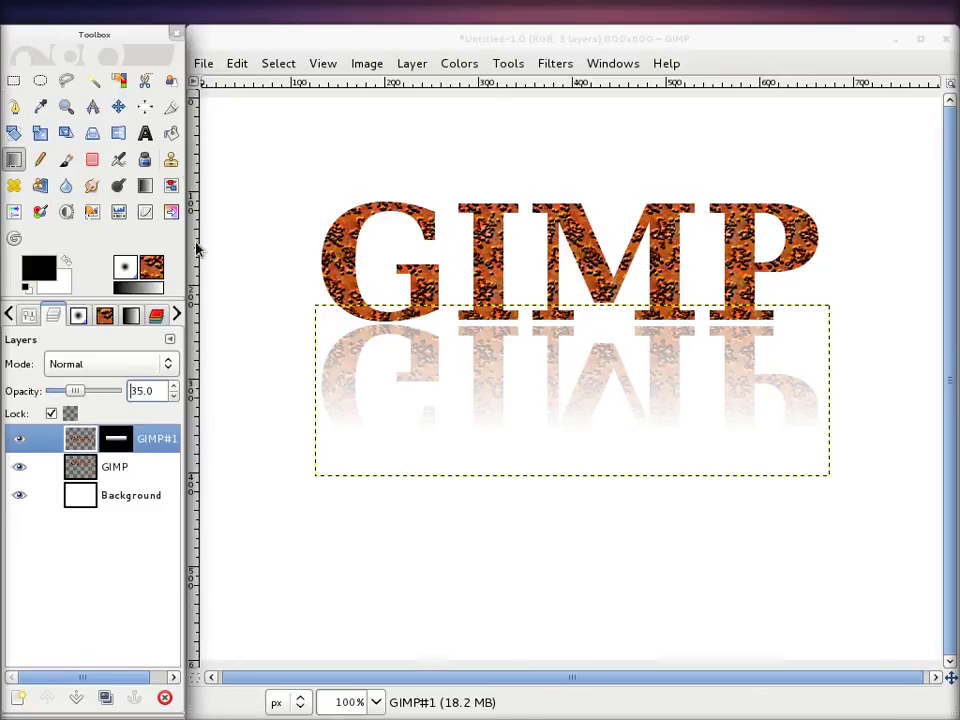
- Redraw the Background layer's gradient until it runs white at top to black at bottom
left_click(119, 497)
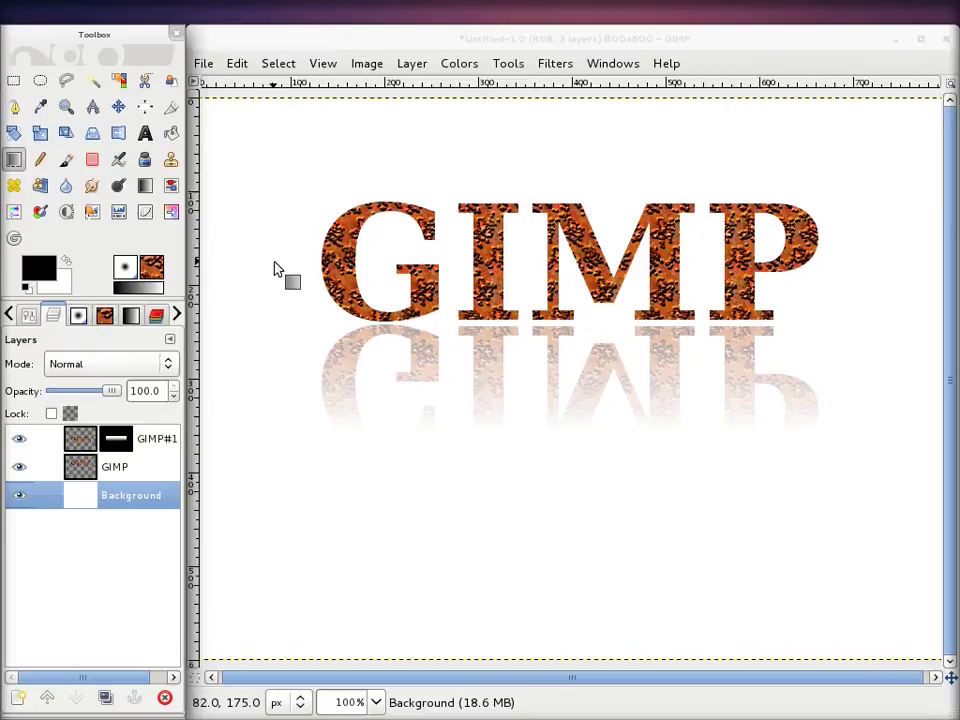
left_click_drag(277, 268, 277, 307)
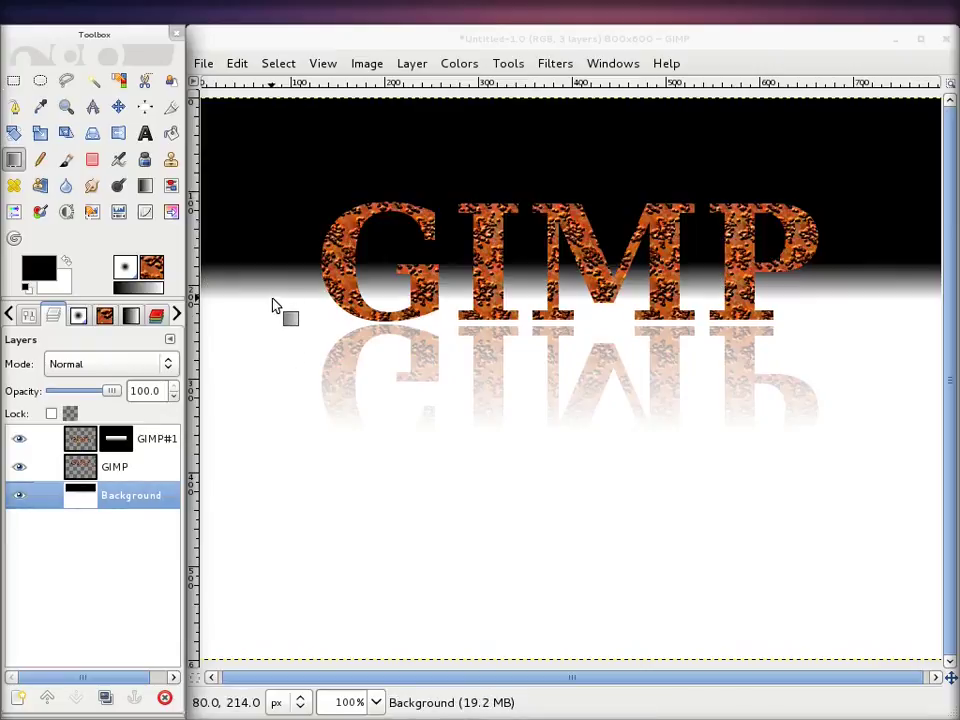
left_click_drag(272, 300, 268, 342)
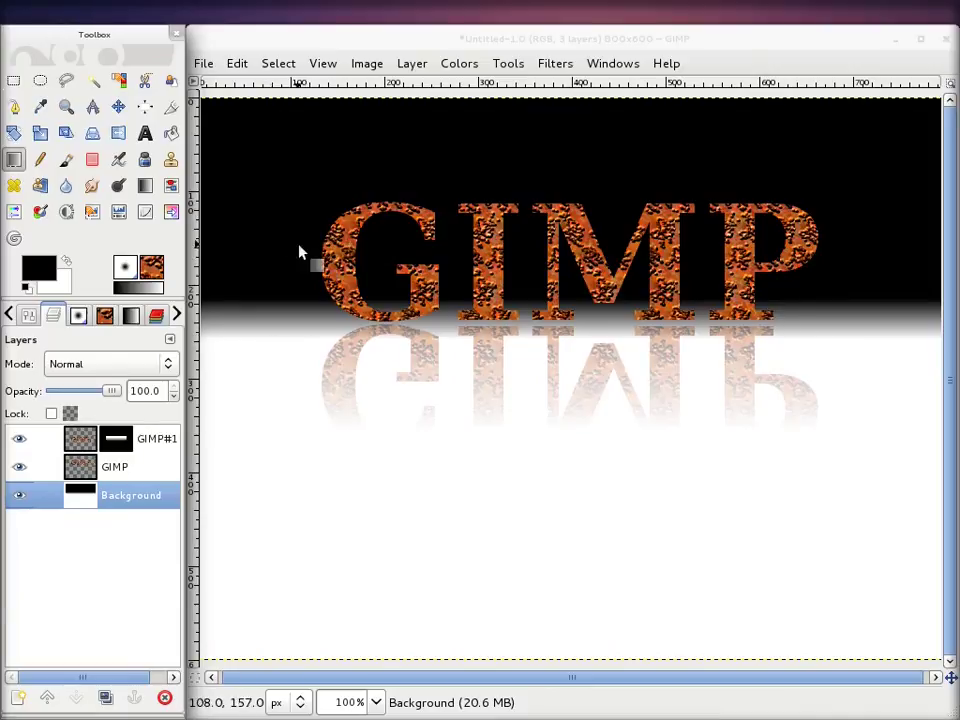
mouse_move(262, 197)
left_mouse_down()
mouse_move(262, 500)
mouse_move(265, 473)
left_mouse_up()
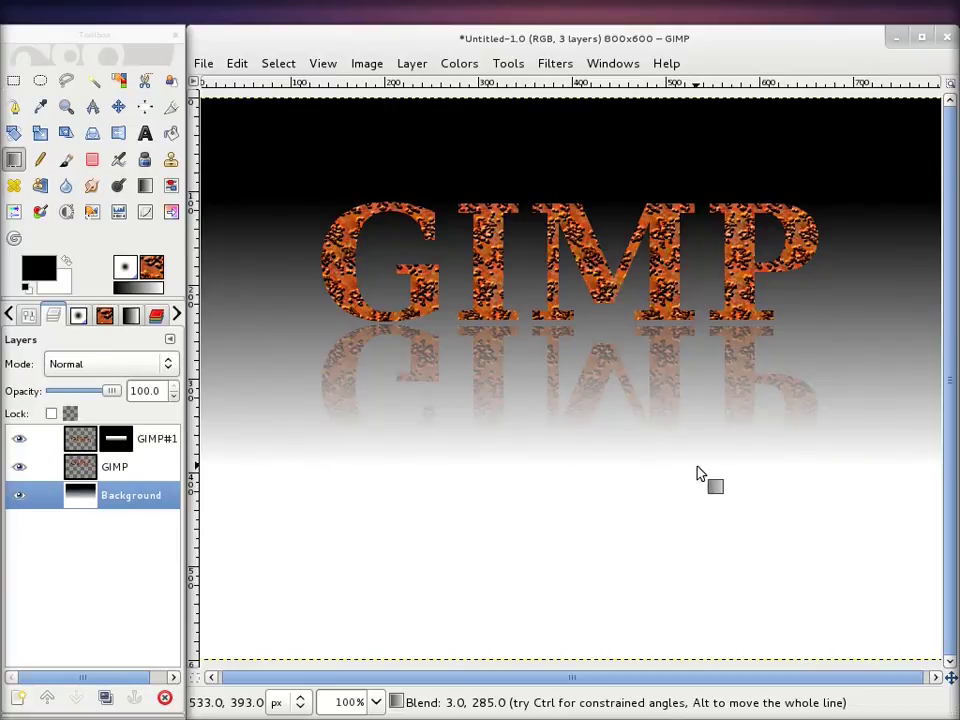
mouse_move(235, 116)
left_mouse_down()
mouse_move(288, 543)
mouse_move(243, 642)
left_mouse_up()
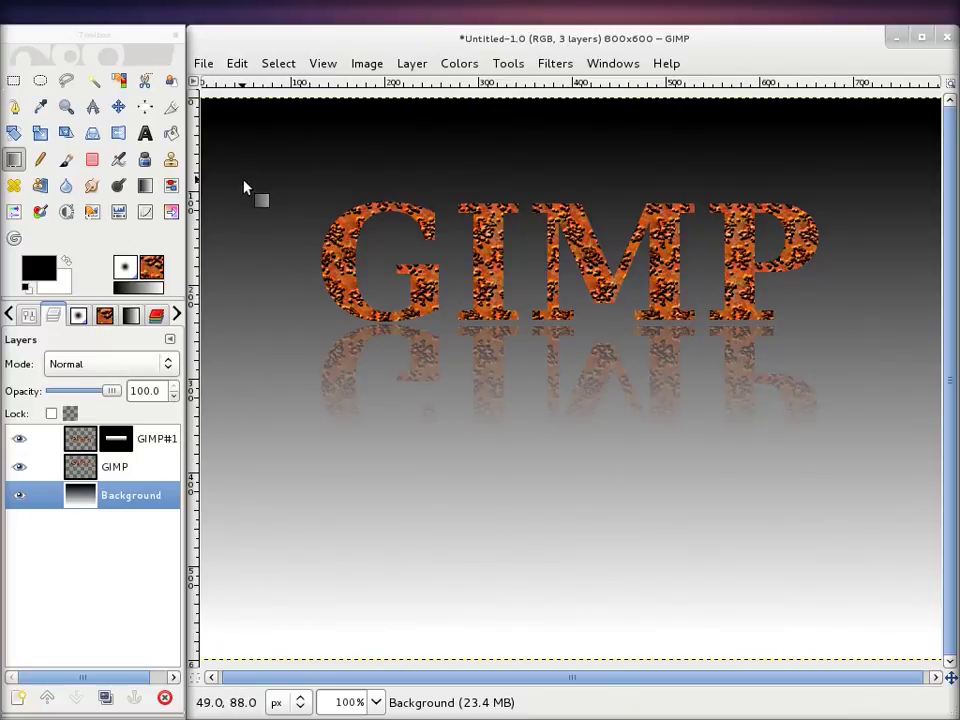
left_click_drag(248, 210, 265, 445)
left_click_drag(240, 193, 264, 508)
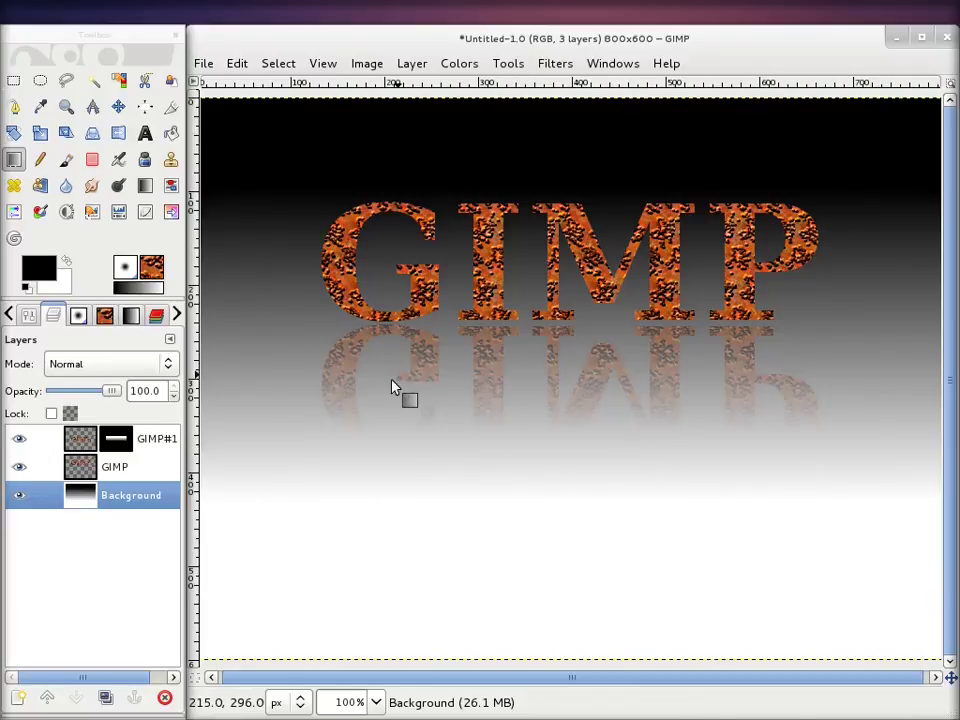
left_click_drag(237, 465, 220, 114)
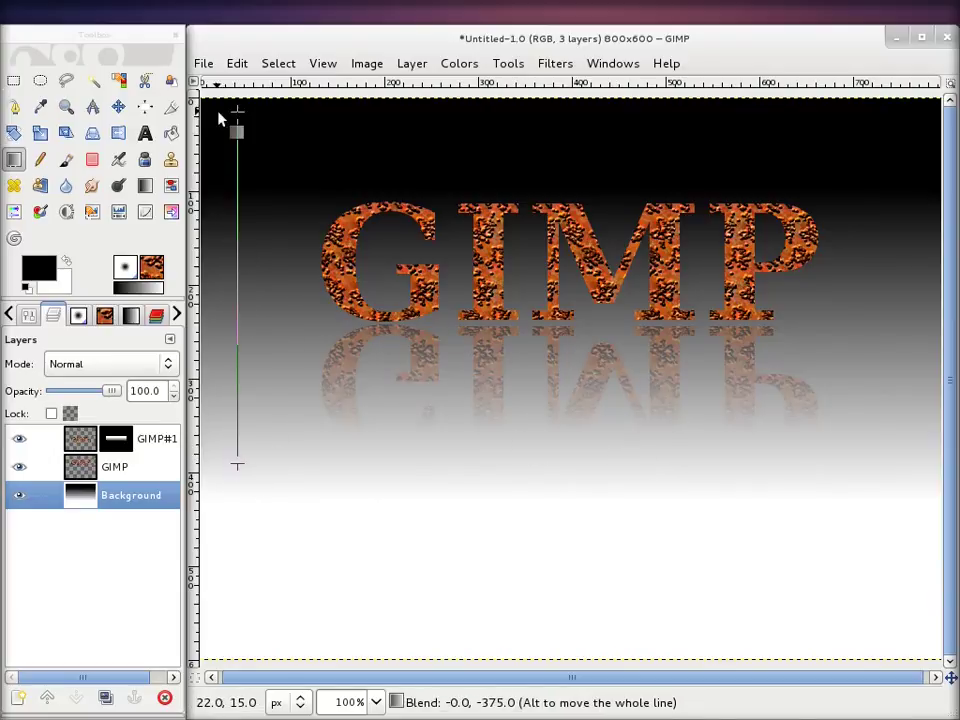
left_click_drag(222, 175, 222, 175)
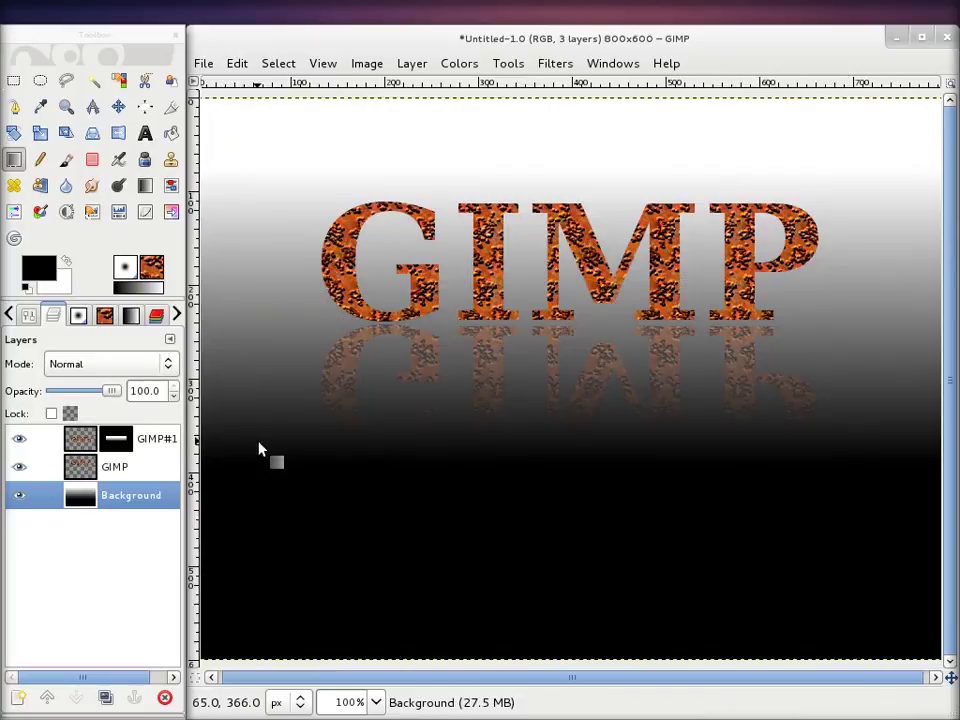
left_click_drag(253, 461, 255, 157)
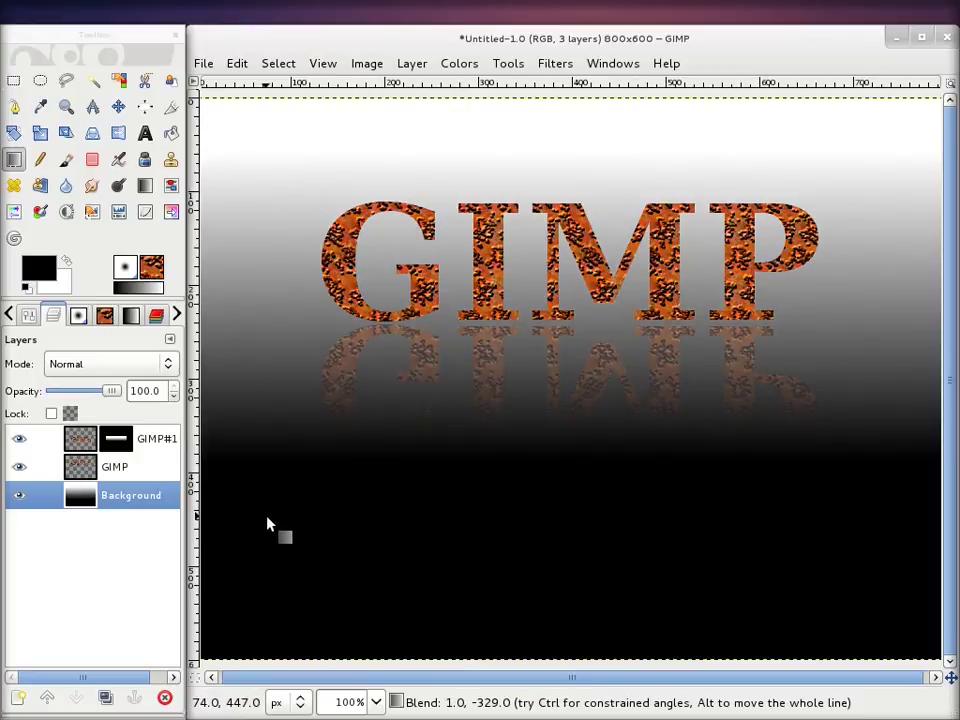
left_click_drag(267, 520, 242, 168)
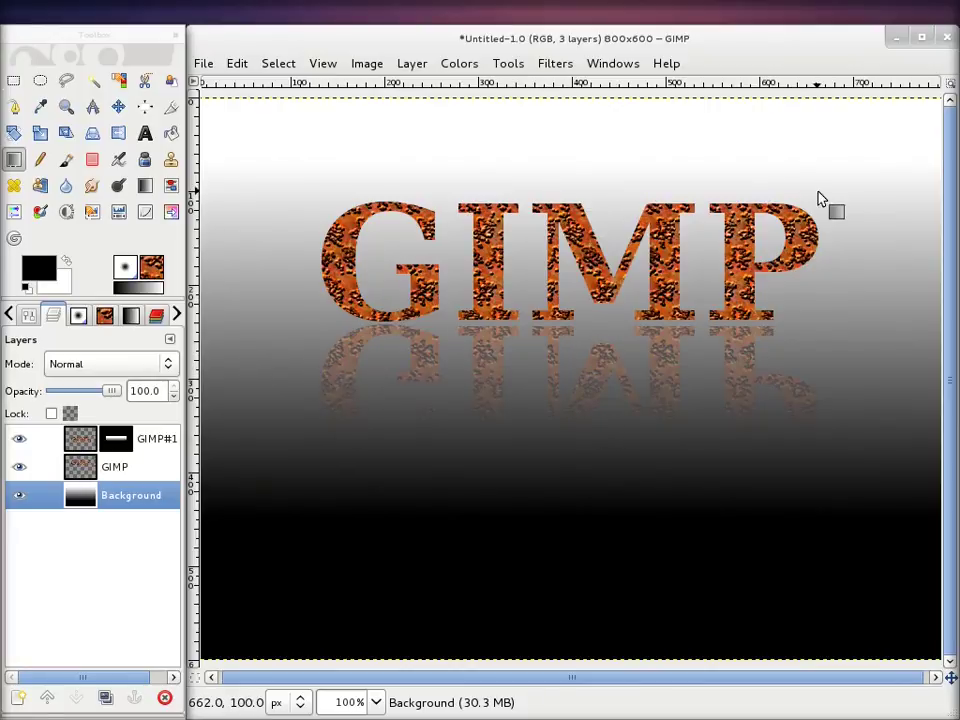
- Toggle the Background layer's visibility to compare, then fit the whole image in the window
left_click(19, 496)
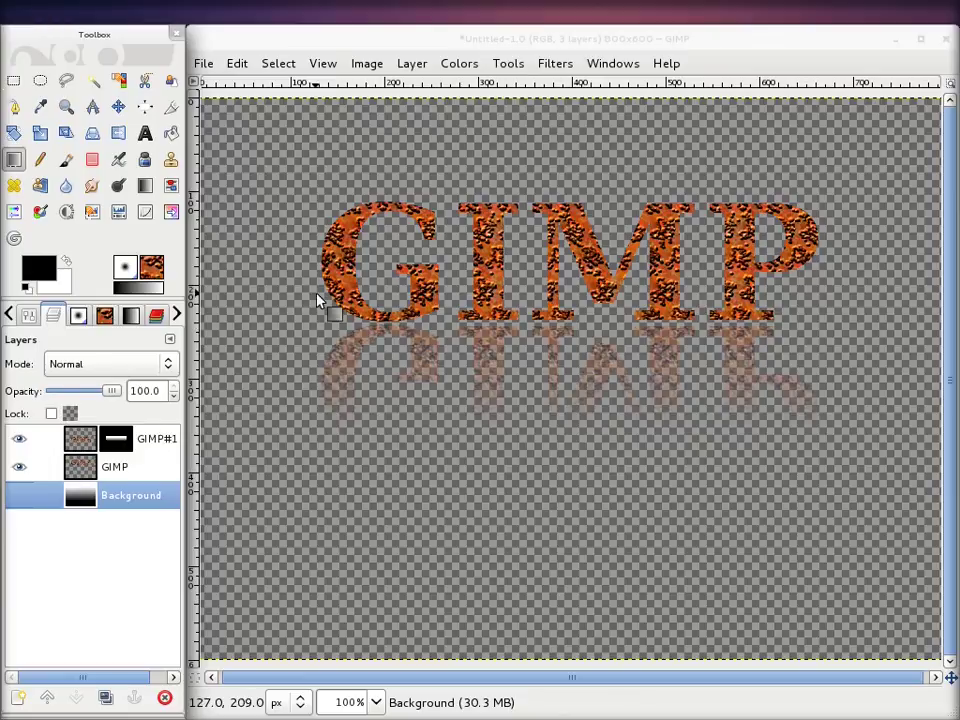
left_click(19, 495)
left_click(21, 496)
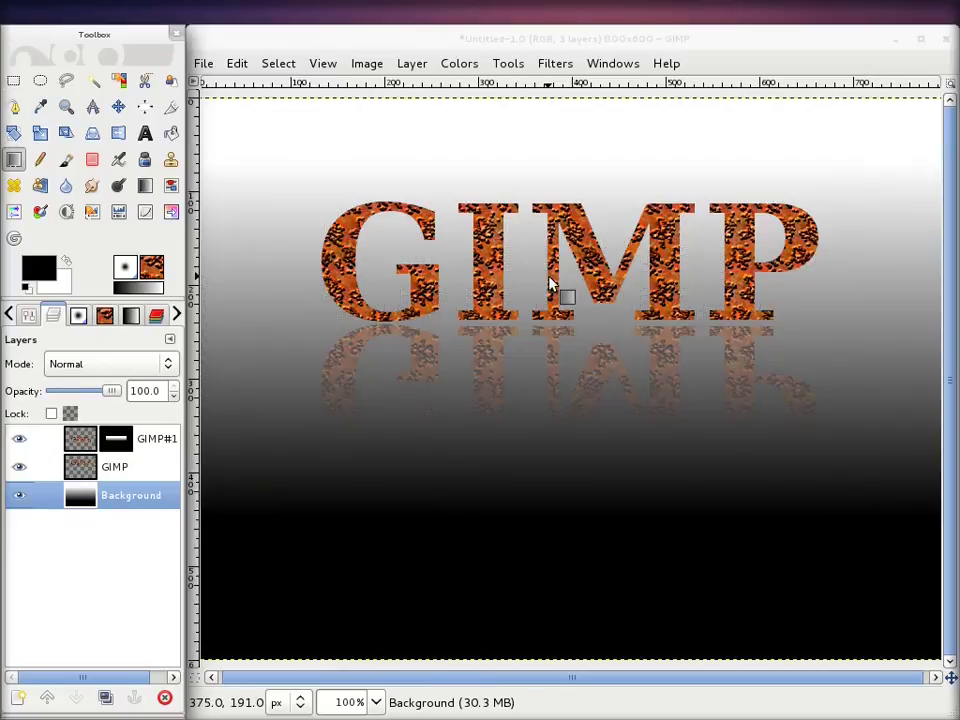
key("minus")
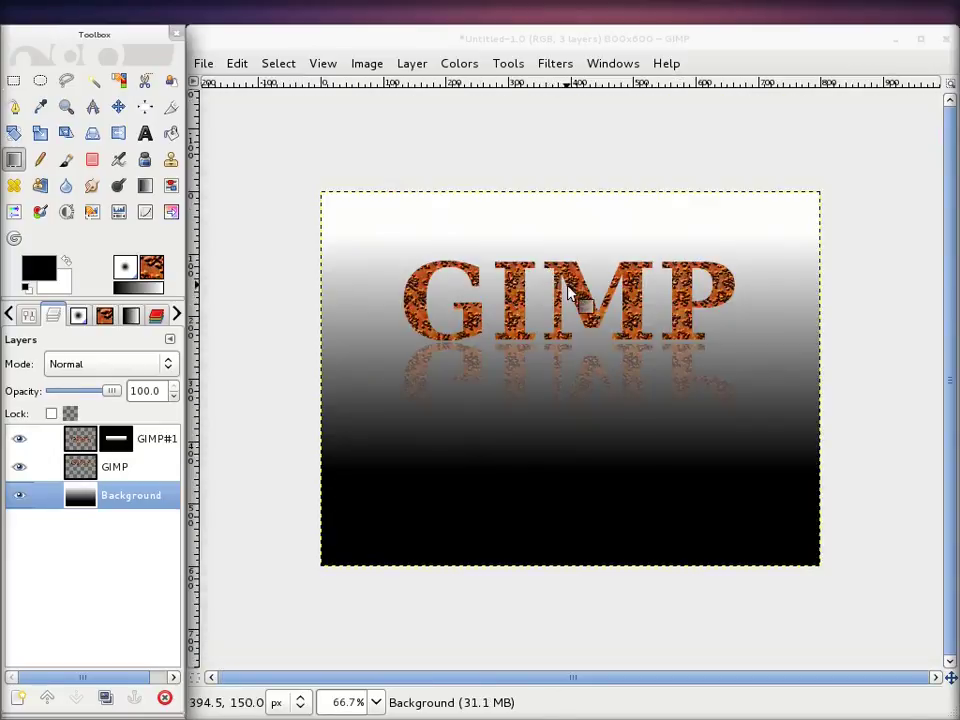
- Draw a crop frame around the text and reflection, trim it to 570x278, and apply
left_click(170, 107)
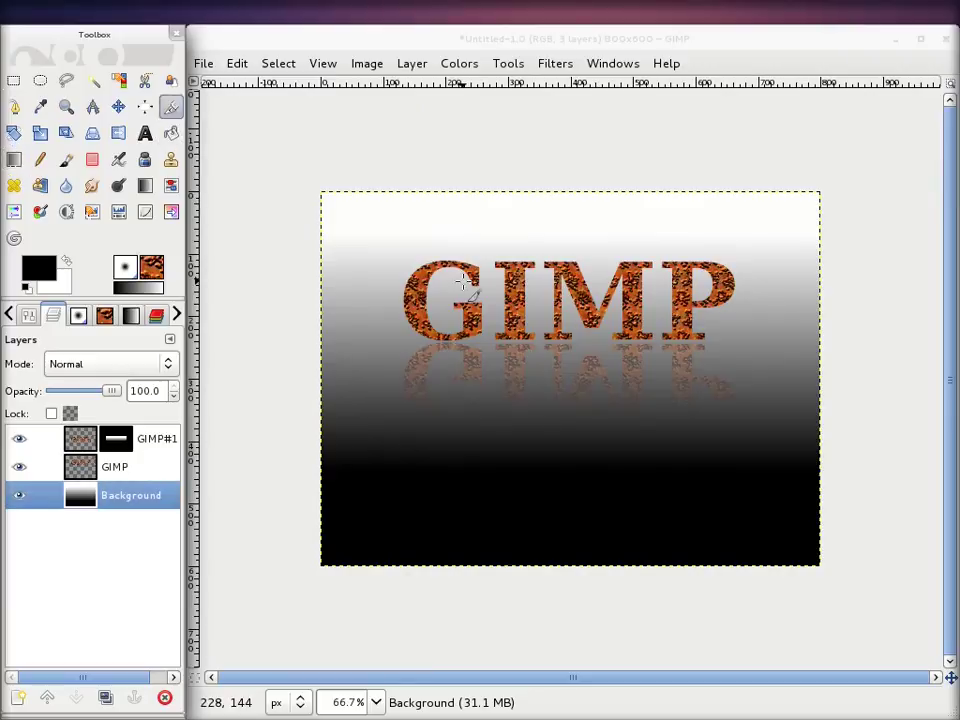
left_click_drag(379, 248, 765, 420)
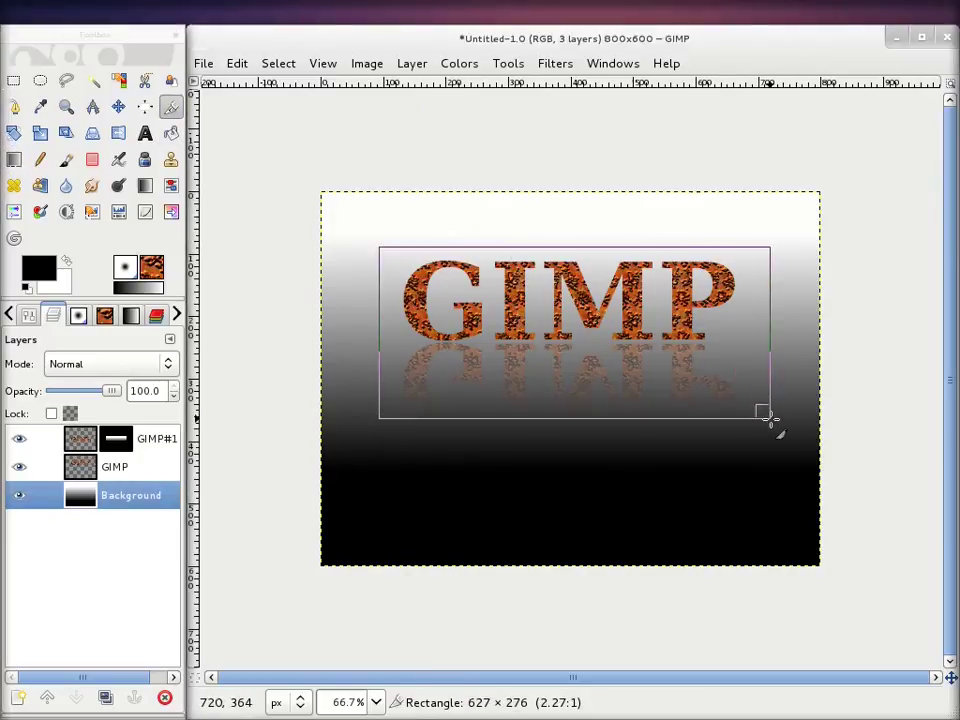
scroll(579, 347, "up", 1)
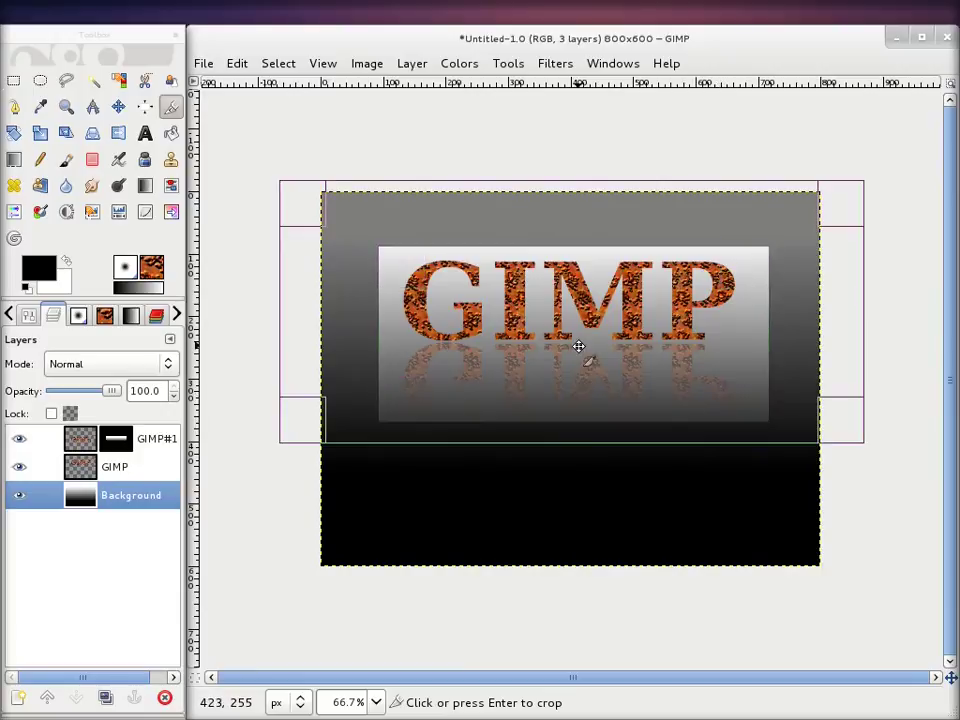
scroll(584, 345, "up", 1)
scroll(584, 345, "down", 1)
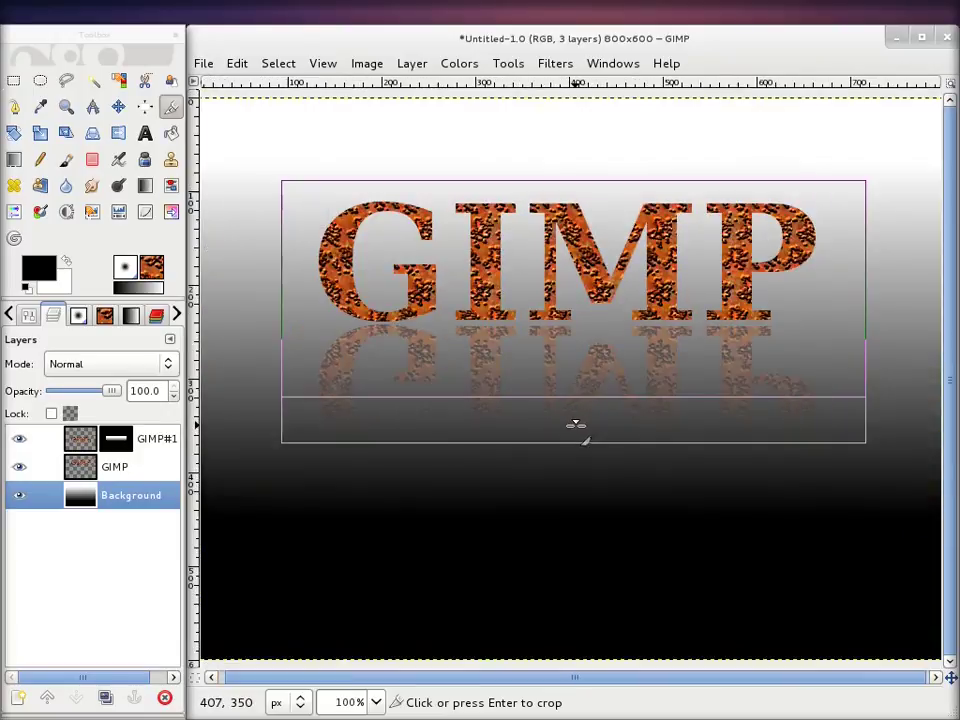
left_click_drag(575, 424, 577, 421)
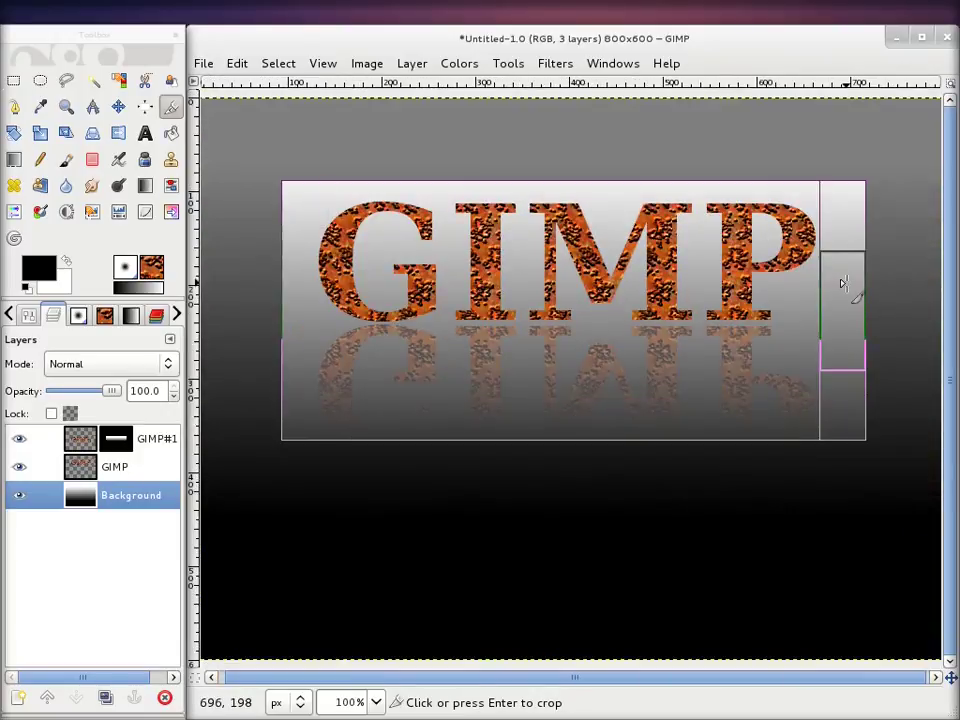
left_click_drag(846, 283, 810, 291)
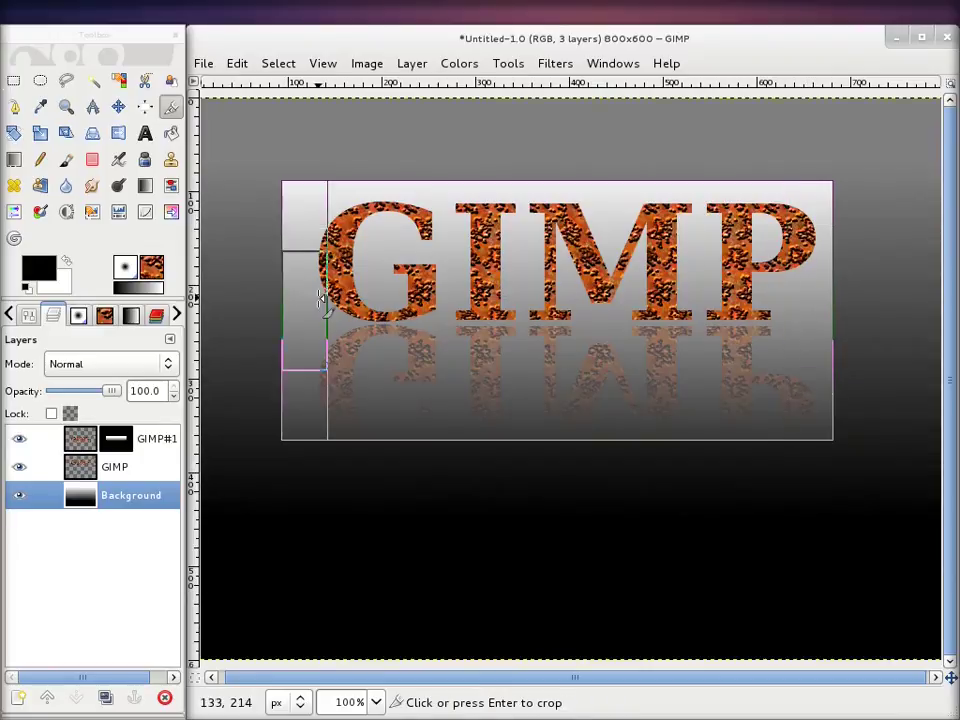
left_click_drag(319, 299, 337, 300)
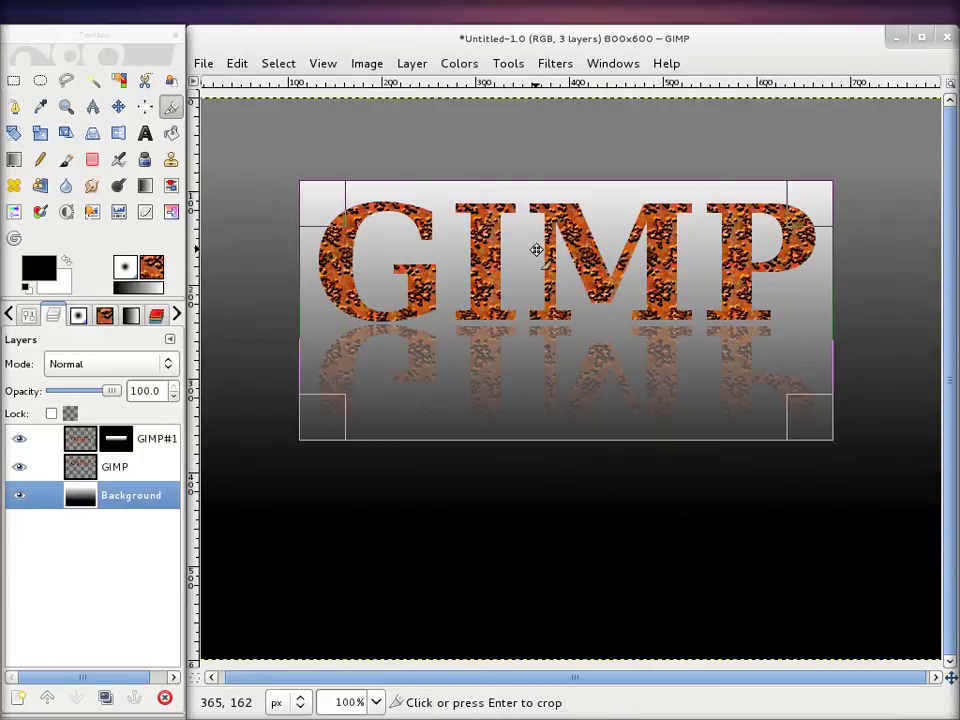
left_click(575, 275)
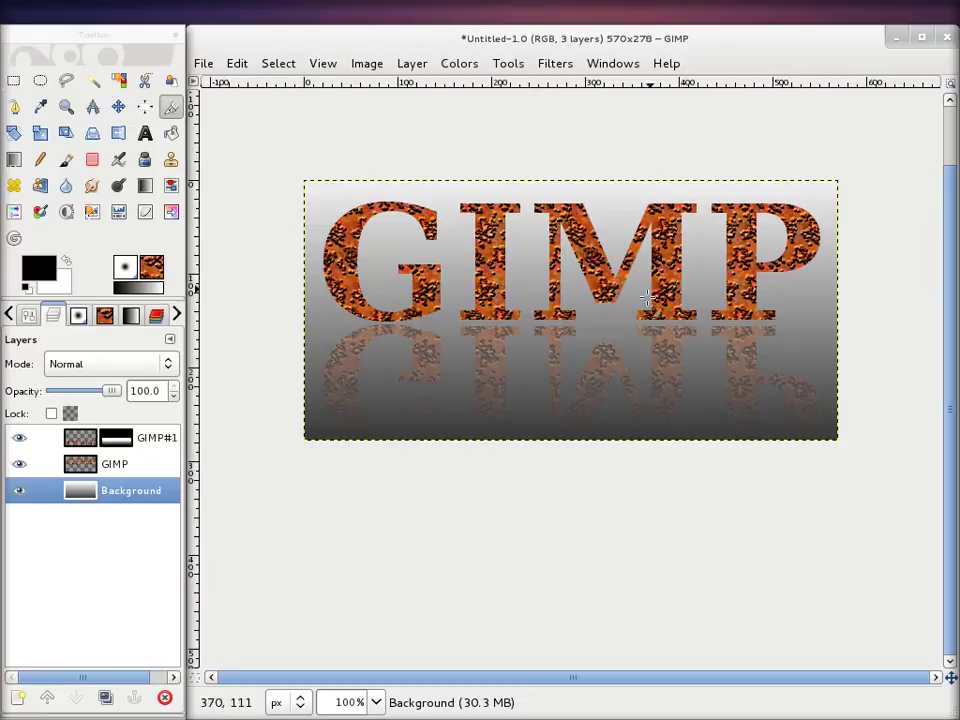
left_click(19, 491)
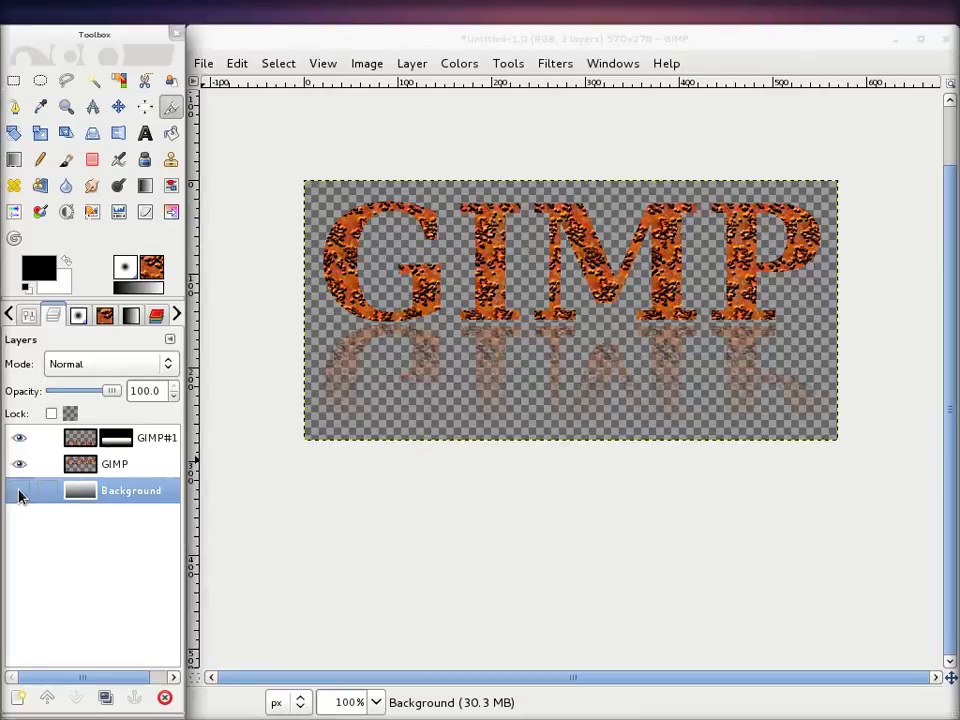